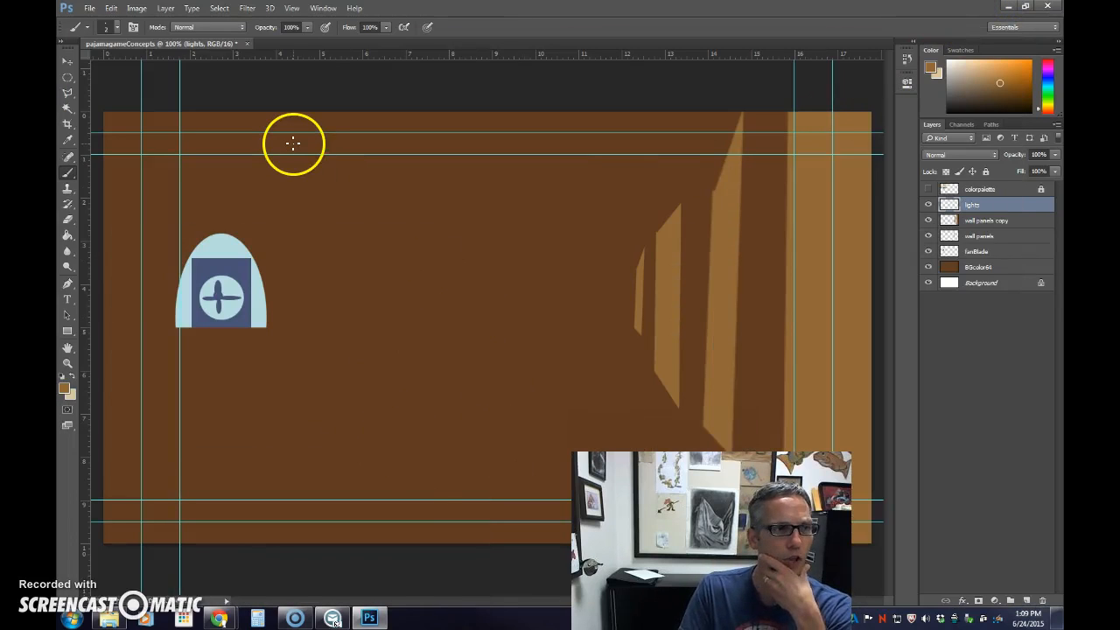
Choose the Hard Mechanical 6 pixels brush preset for painting on the lights layer.
left_click(117, 28)
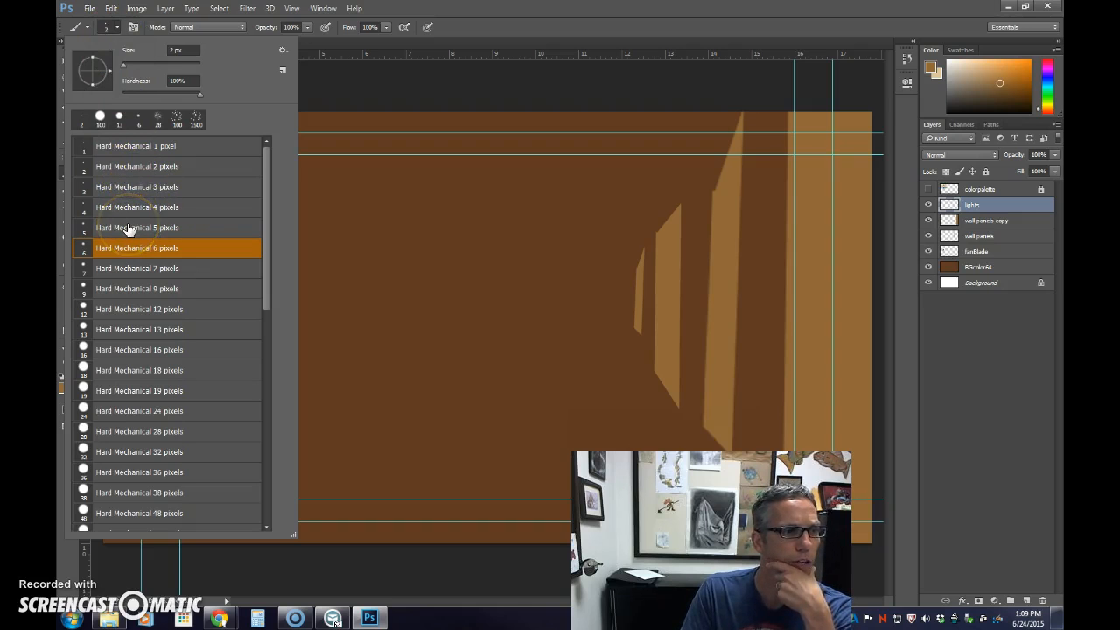
mouse_move(266, 240)
left_mouse_down()
mouse_move(267, 478)
mouse_move(273, 182)
left_mouse_up()
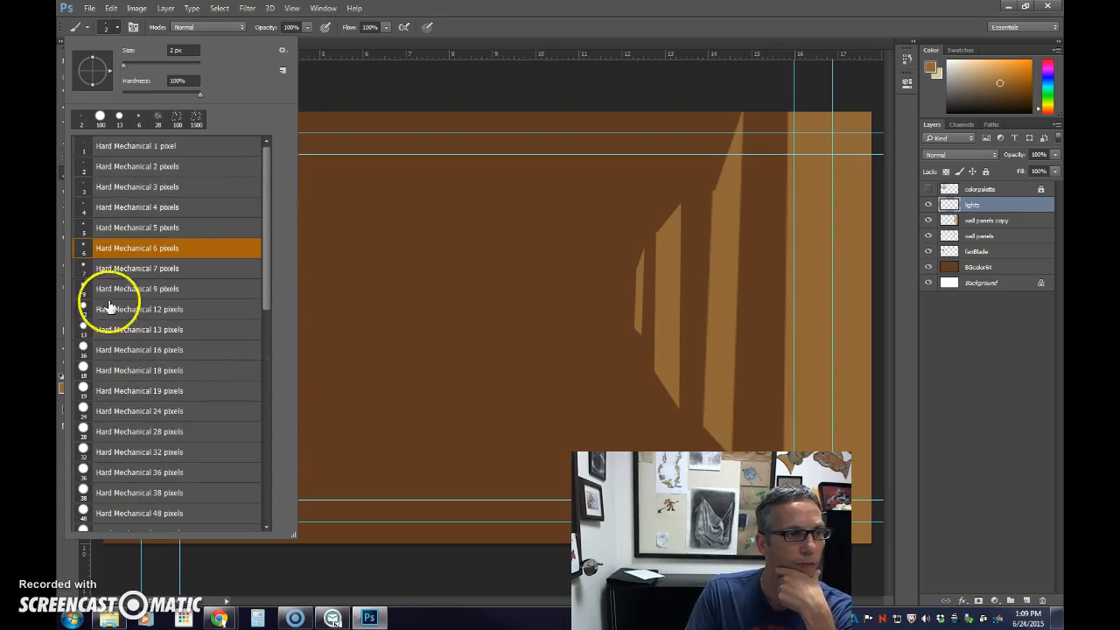
left_click(119, 250)
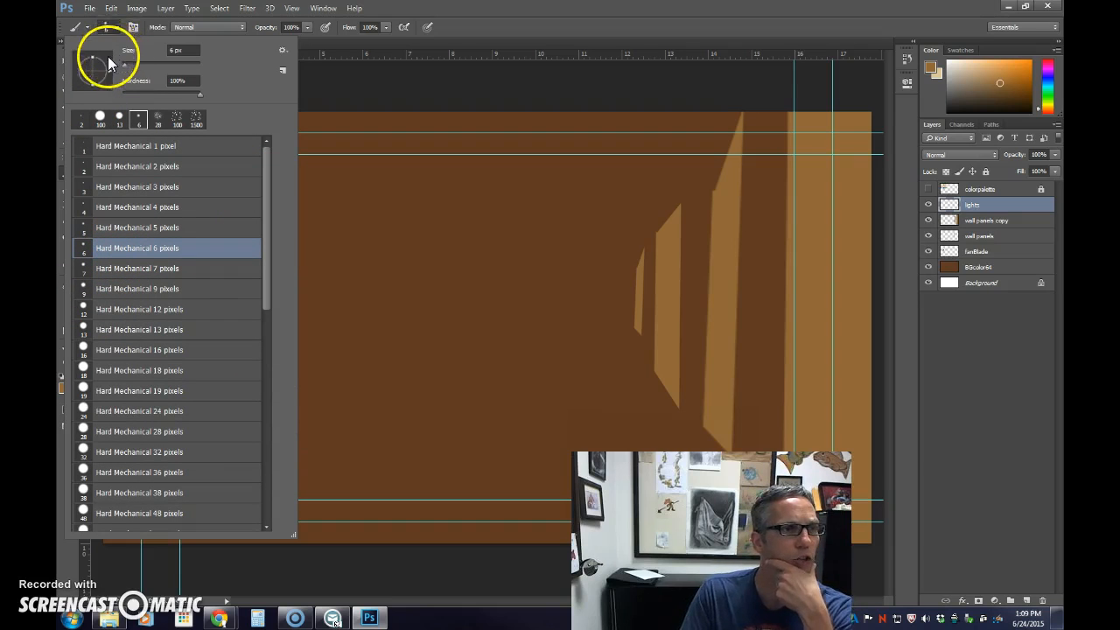
left_click(465, 16)
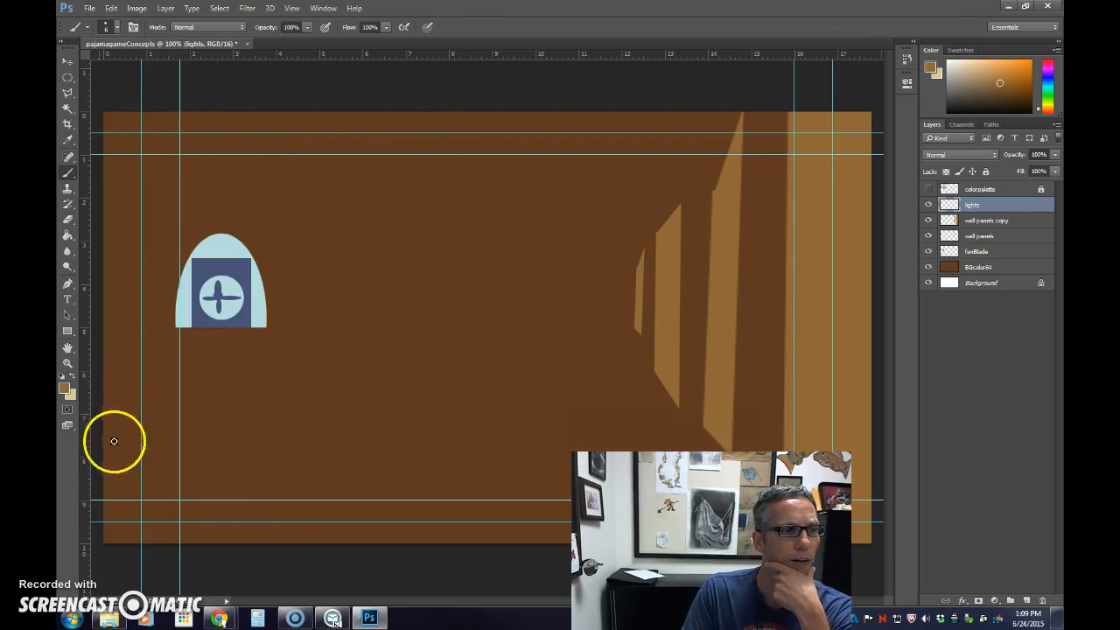
Paint two thin-corded hanging lamps with outlined triangular shades on the lights layer, a small one near ruler mark 6 and a larger one near 3.7.
left_click(928, 189)
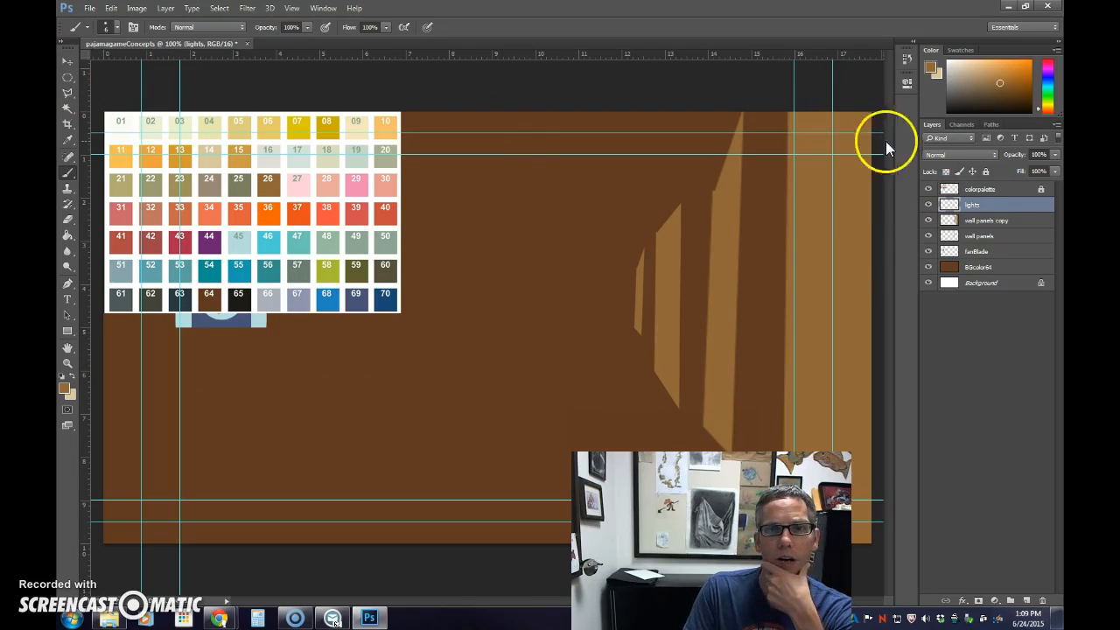
left_click(929, 189)
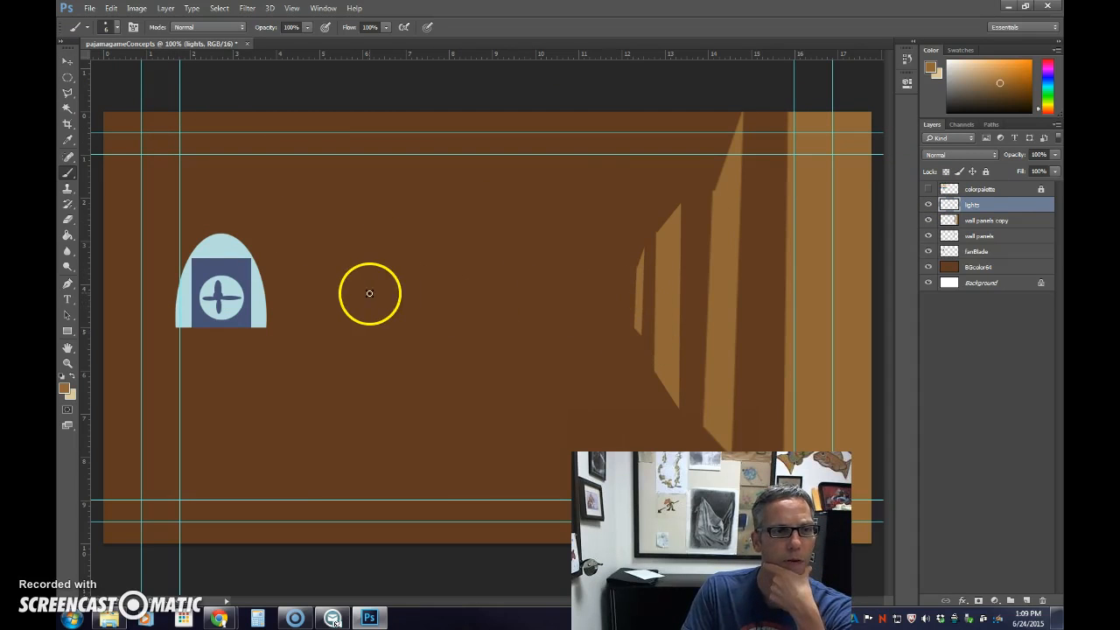
mouse_move(371, 100)
left_mouse_down()
mouse_move(365, 240)
mouse_move(345, 266)
mouse_move(395, 266)
mouse_move(367, 243)
left_mouse_up()
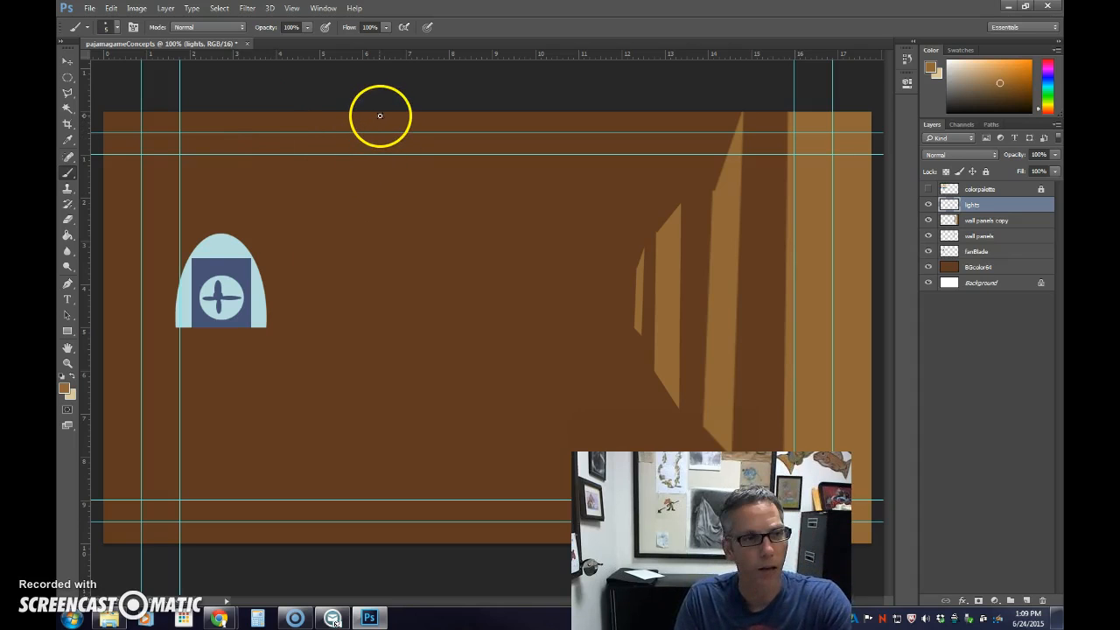
left_click_drag(373, 120, 372, 201)
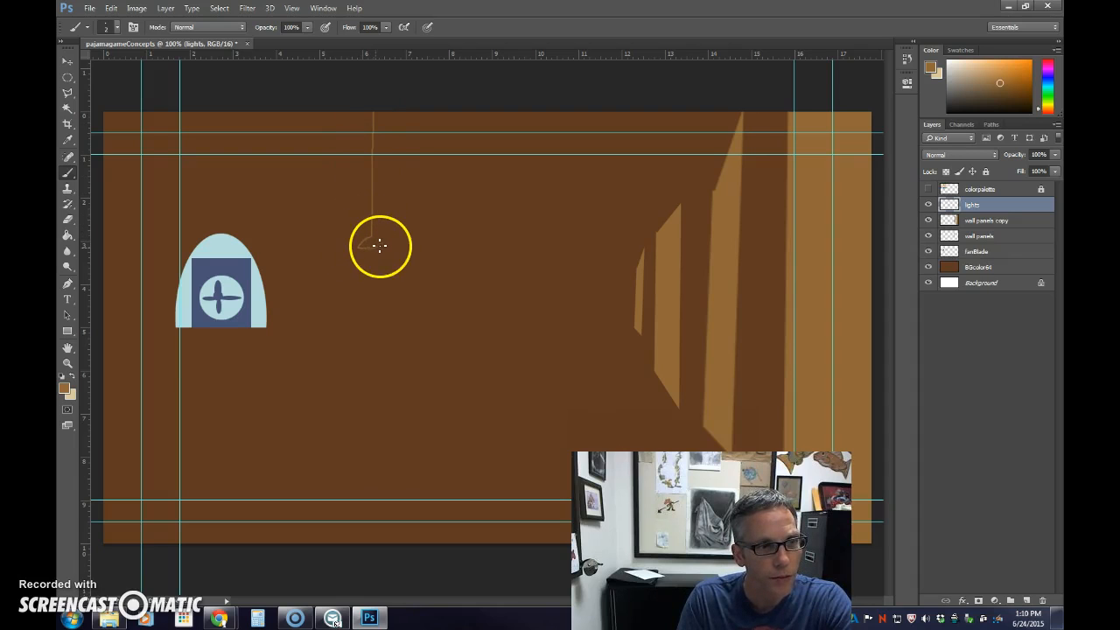
mouse_move(385, 245)
left_mouse_down()
mouse_move(338, 252)
mouse_move(372, 242)
left_mouse_up()
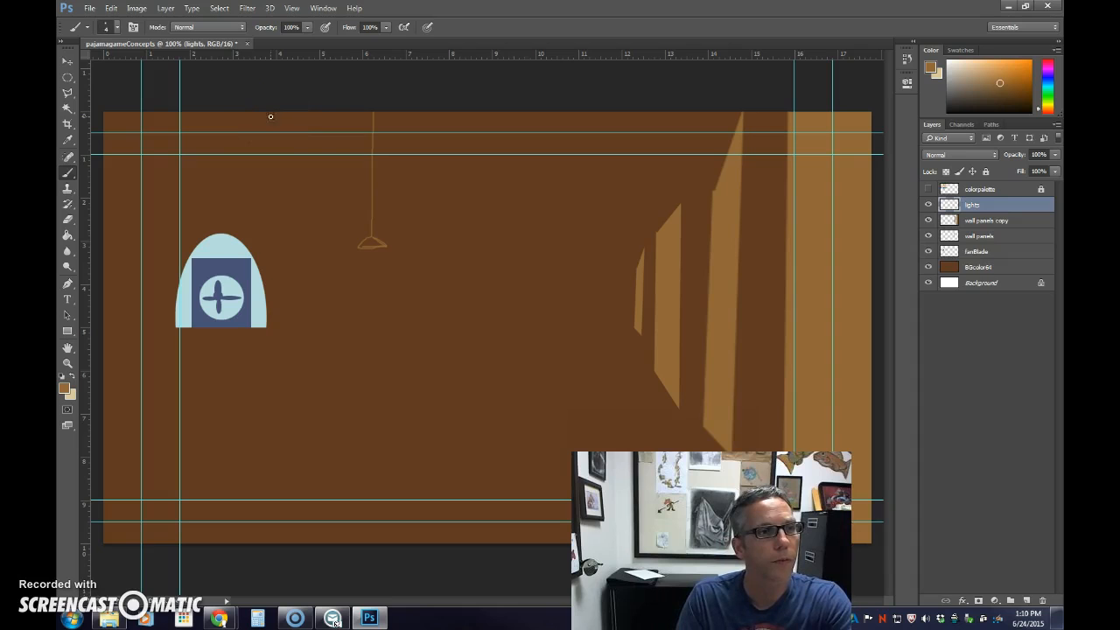
mouse_move(263, 114)
left_mouse_down()
mouse_move(262, 186)
mouse_move(246, 212)
mouse_move(271, 219)
mouse_move(266, 192)
mouse_move(280, 220)
mouse_move(268, 218)
left_mouse_up()
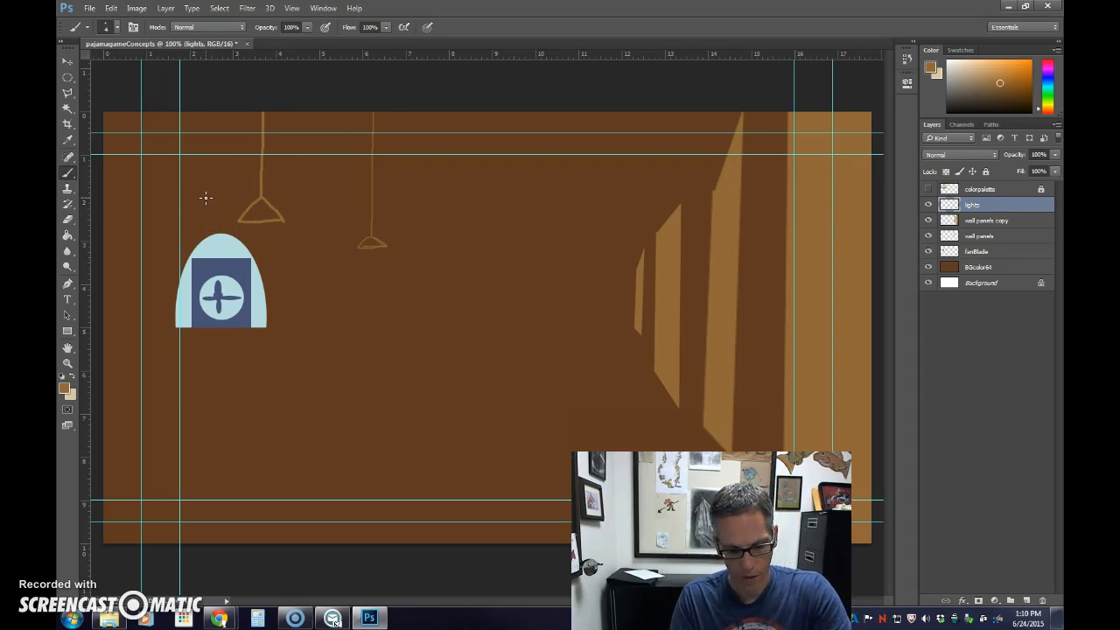
mouse_move(151, 123)
left_mouse_down()
mouse_move(149, 96)
mouse_move(149, 178)
mouse_move(107, 219)
mouse_move(150, 178)
left_mouse_up()
key("ctrl+z")
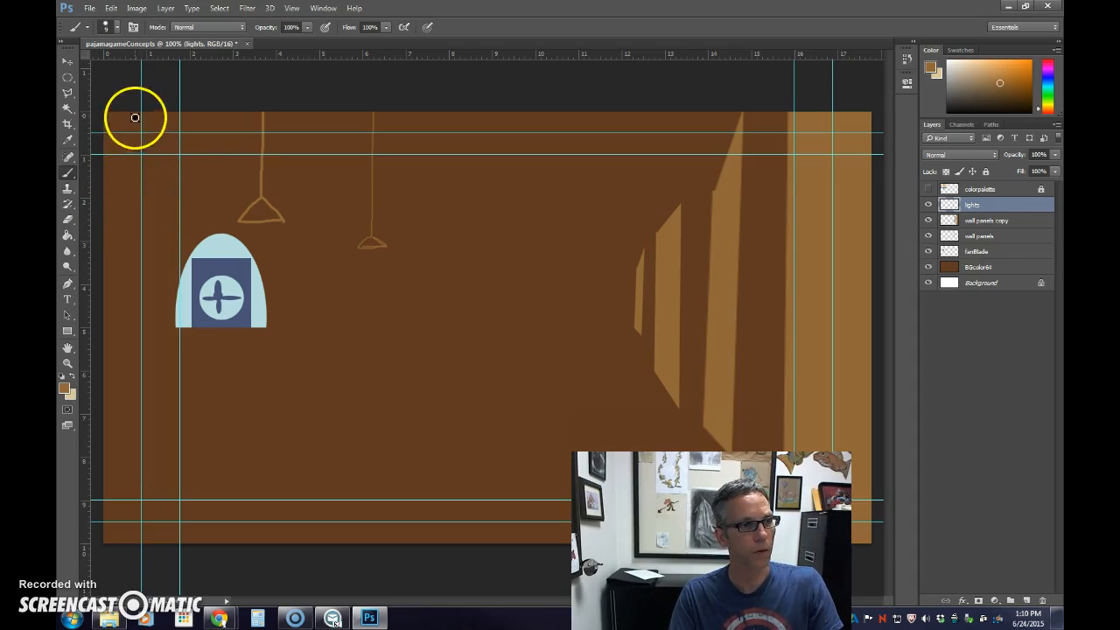
mouse_move(143, 89)
left_mouse_down()
mouse_move(140, 144)
mouse_move(107, 201)
mouse_move(190, 198)
mouse_move(144, 143)
mouse_move(140, 113)
left_mouse_up()
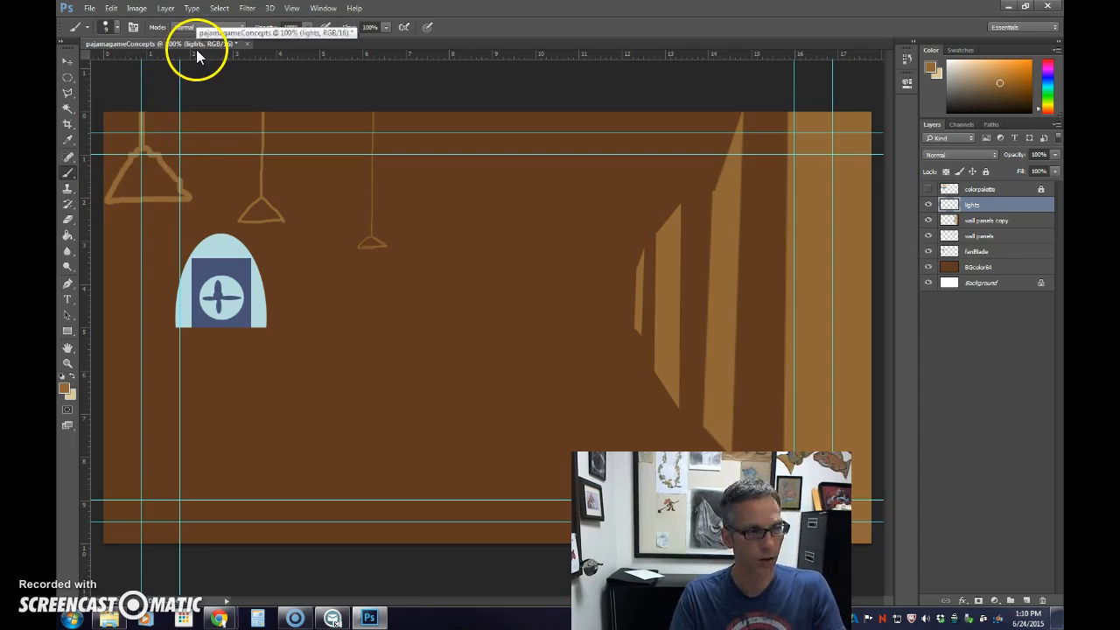
key("ctrl+z")
Hide the guides and paint a large hanging lamp with a thick cord and triangular shade near the canvas's upper-left corner.
left_click(292, 8)
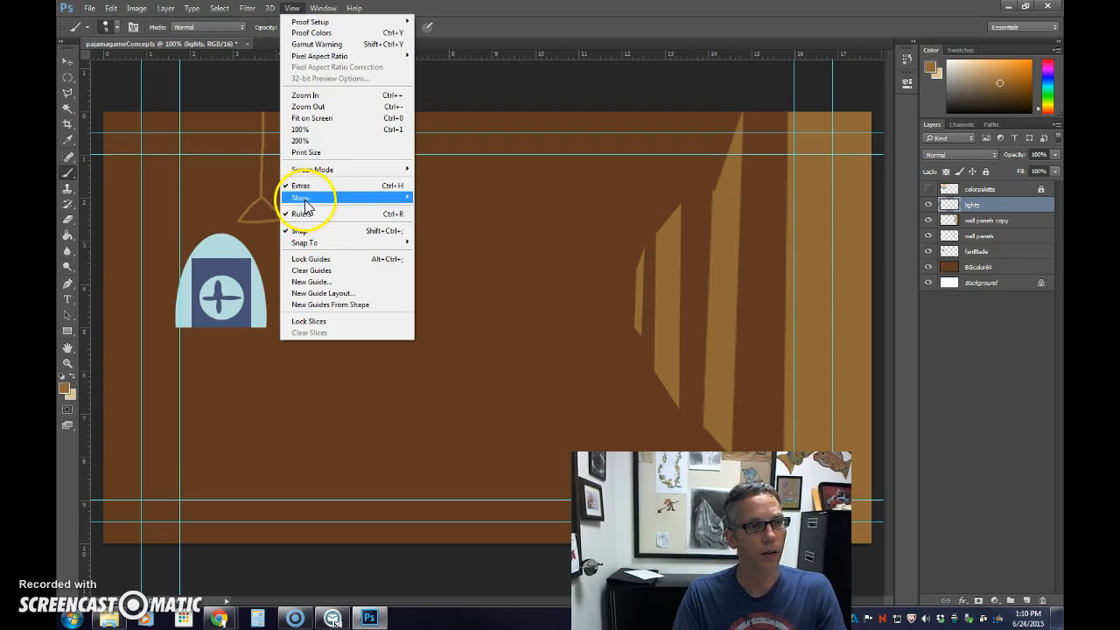
mouse_move(300, 198)
left_click(202, 242)
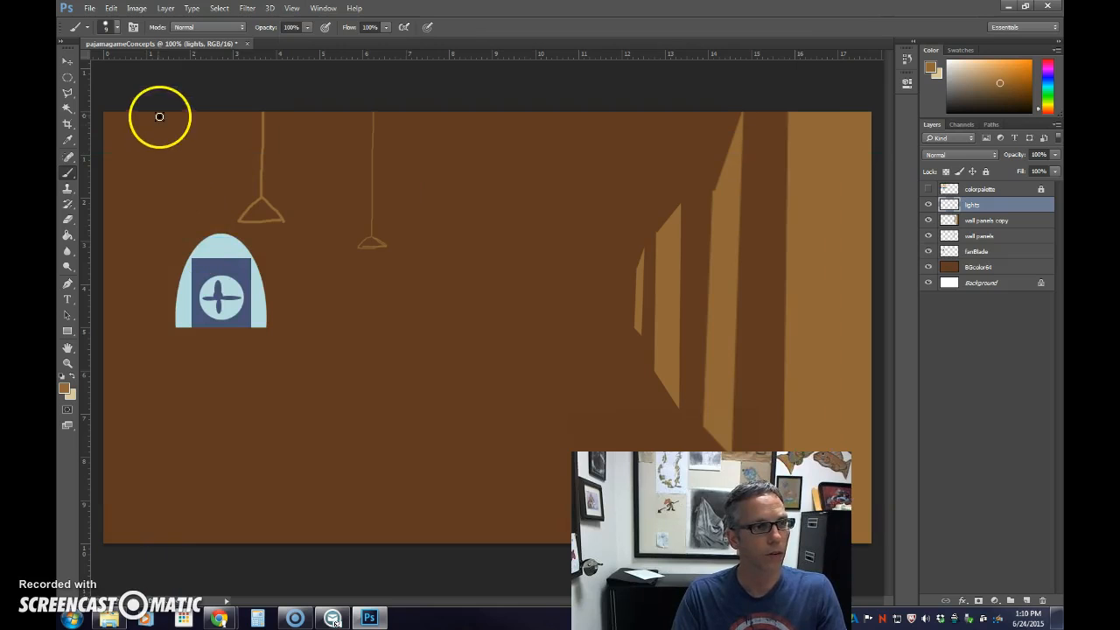
mouse_move(149, 85)
left_mouse_down()
mouse_move(151, 161)
mouse_move(113, 205)
mouse_move(197, 208)
mouse_move(153, 167)
mouse_move(150, 114)
mouse_move(153, 209)
left_mouse_up()
Fill the insides of the three lamp shades with the brown foreground colour using the Paint Bucket.
key("g")
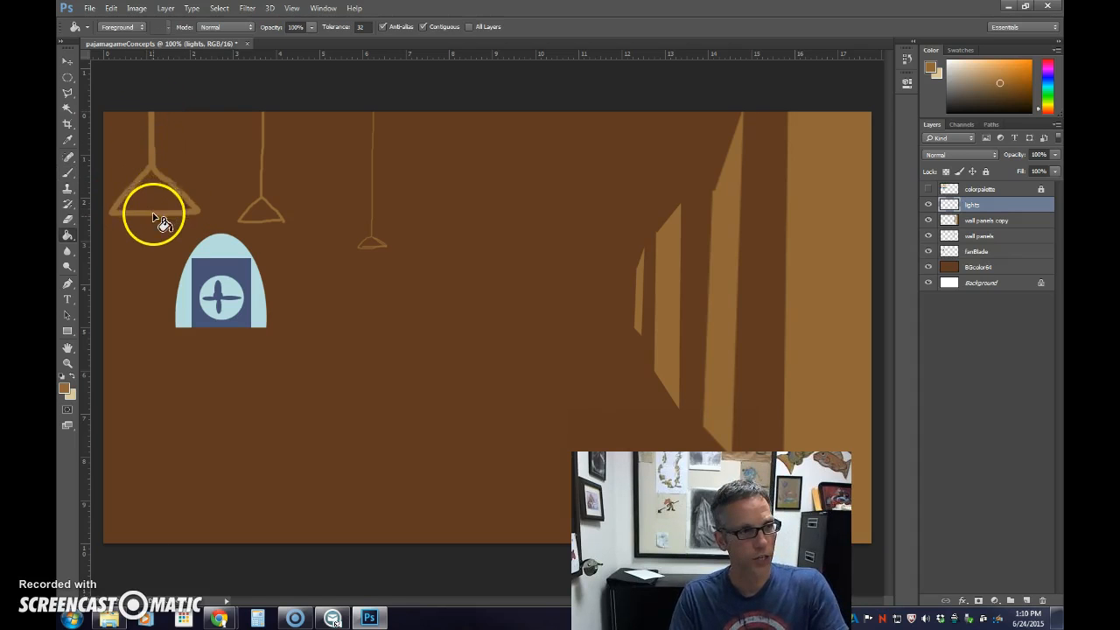
left_click(164, 199)
left_click(261, 213)
left_click(373, 245)
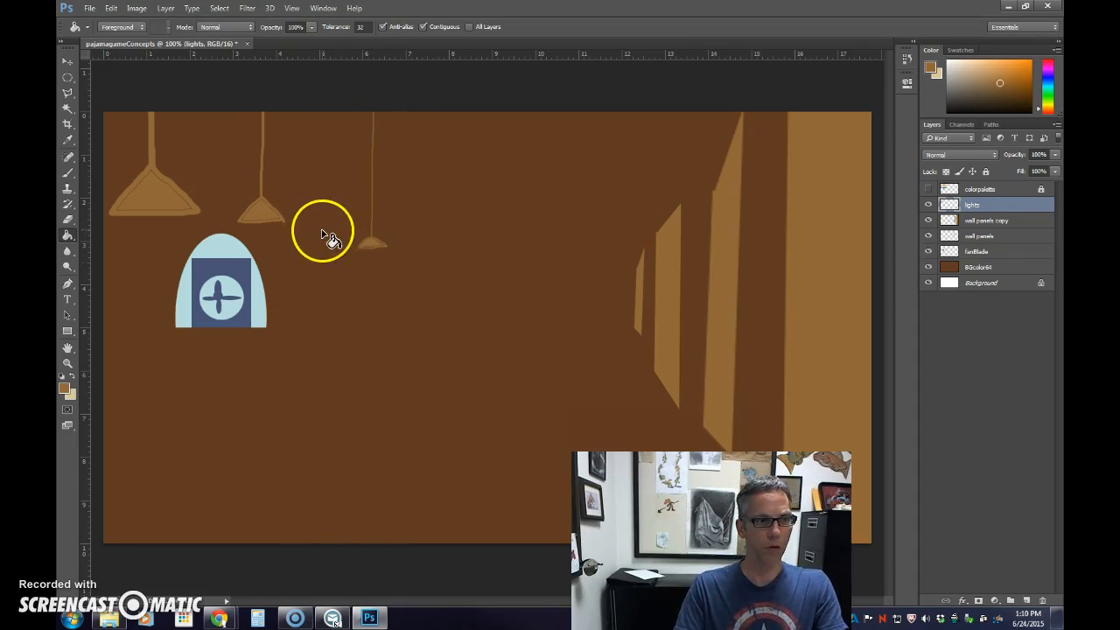
Paint a fourth hanging lamp between the two smaller ones, near ruler mark 5, and fill its shade with the same brown.
key("b")
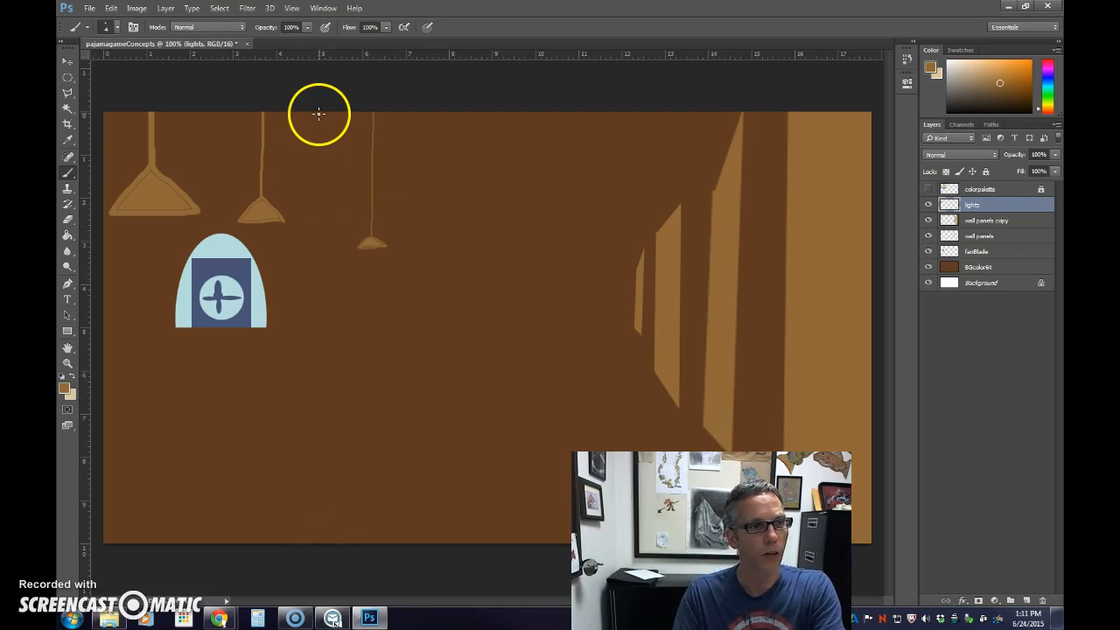
mouse_move(322, 111)
left_mouse_down()
mouse_move(322, 222)
mouse_move(301, 237)
mouse_move(346, 238)
mouse_move(323, 223)
left_mouse_up()
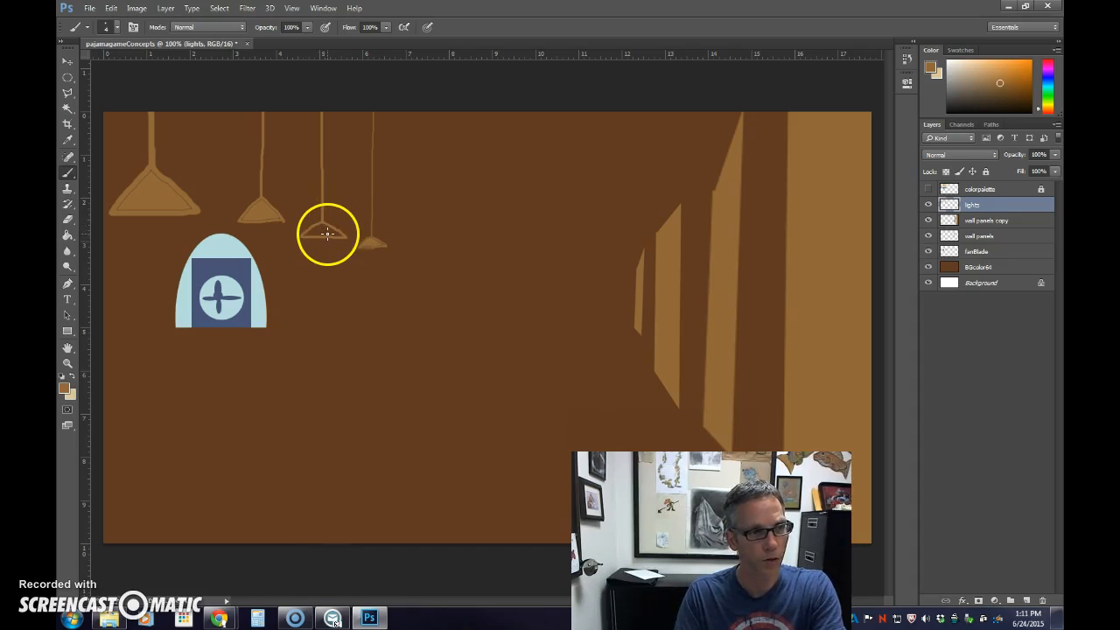
key("g")
left_click(327, 233)
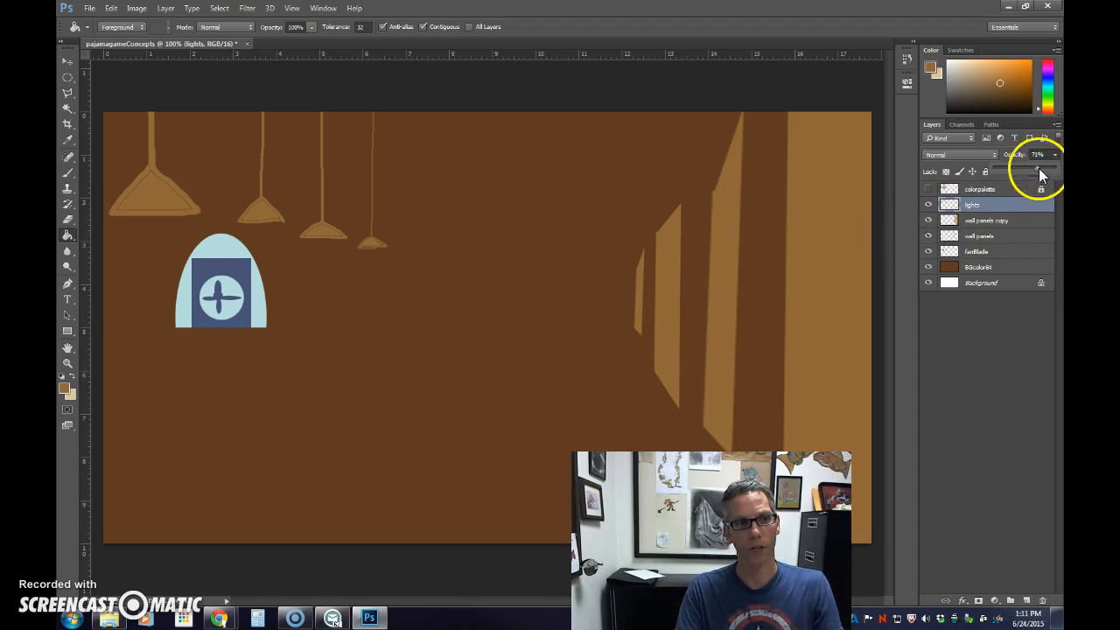
Keep the lights layer at 100% opacity, lower the wall panels copy layer's opacity slightly, and set the wall panels layer to 42%.
left_click_drag(1032, 169, 1049, 169)
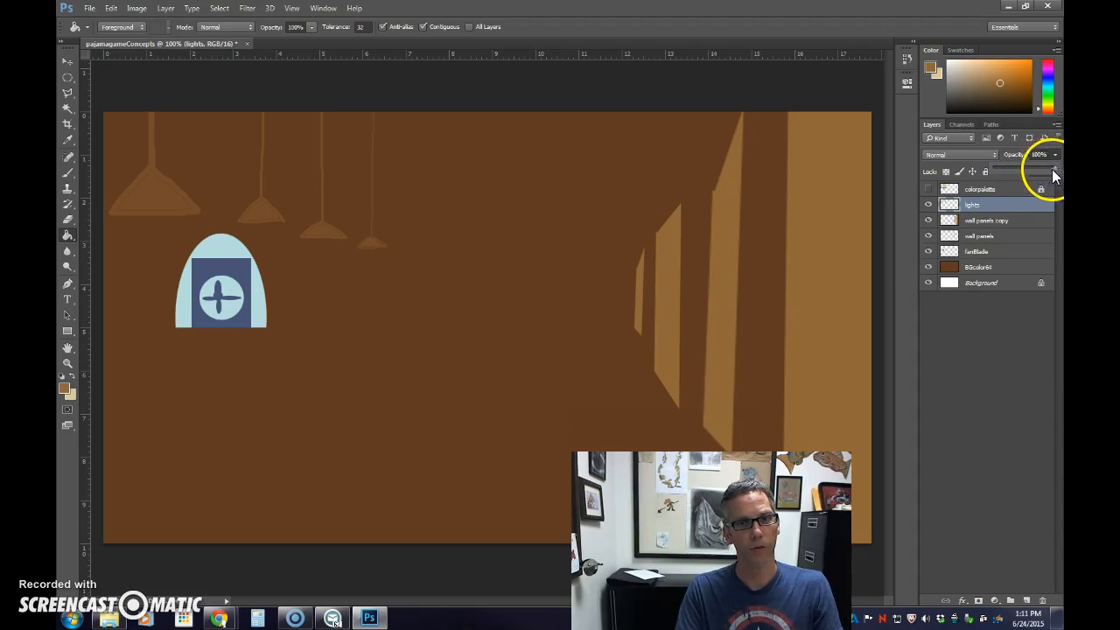
left_click(945, 224)
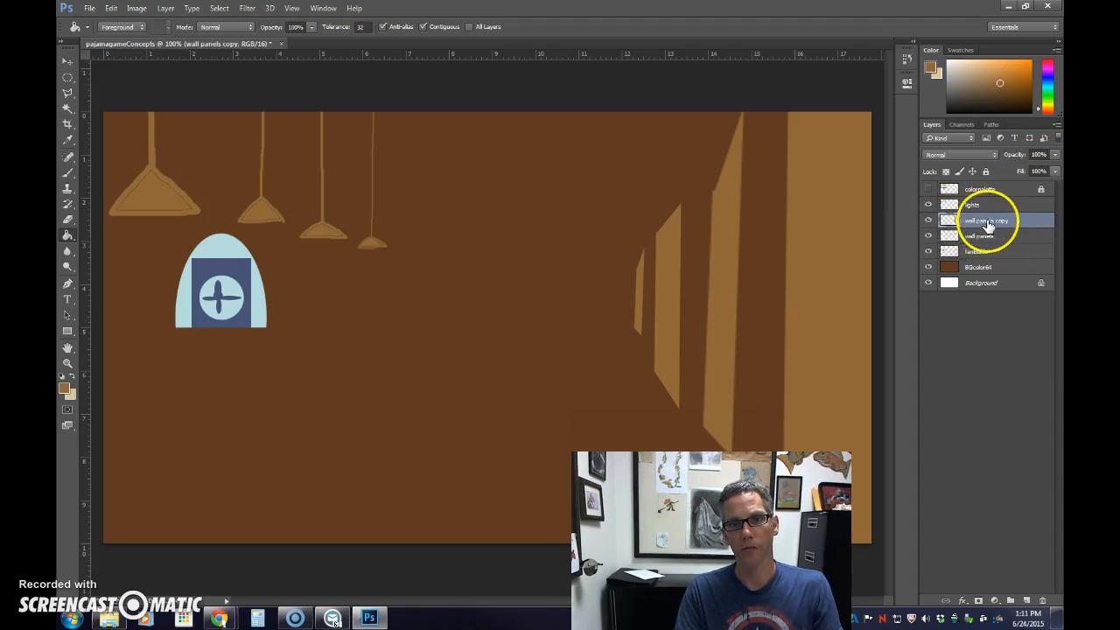
left_click(977, 236)
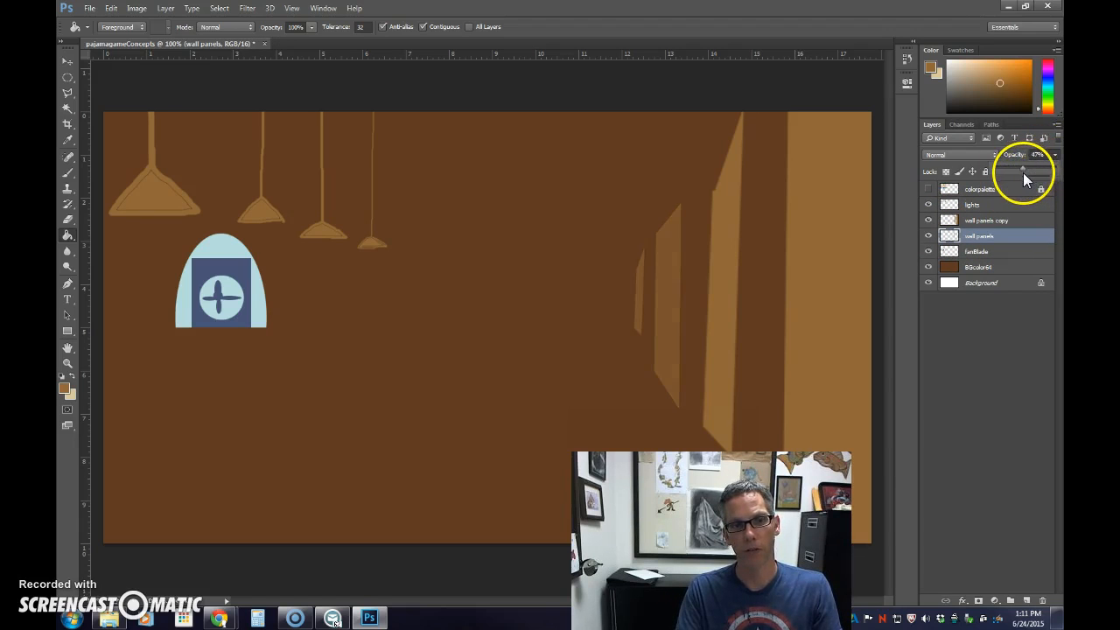
left_click(982, 221)
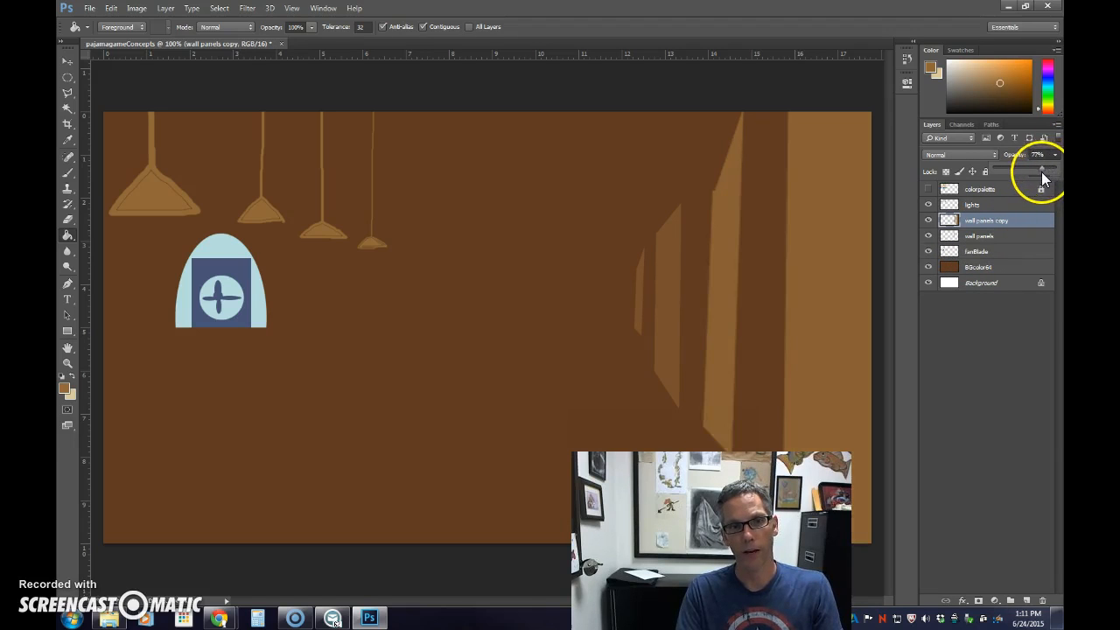
left_click(977, 236)
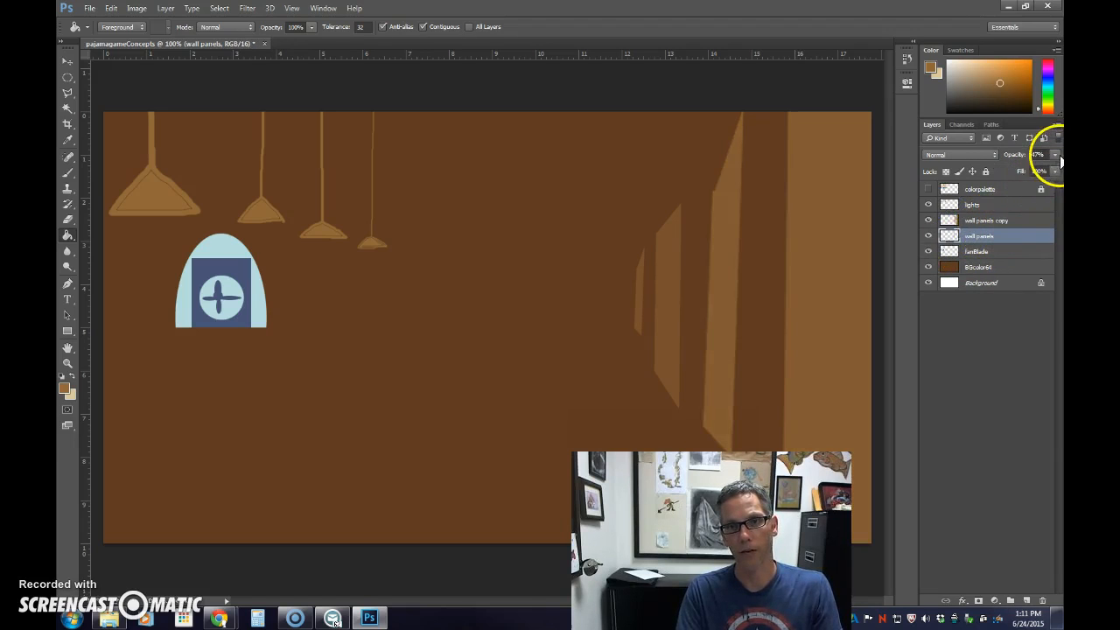
left_click(1056, 155)
left_click_drag(1016, 170, 1013, 170)
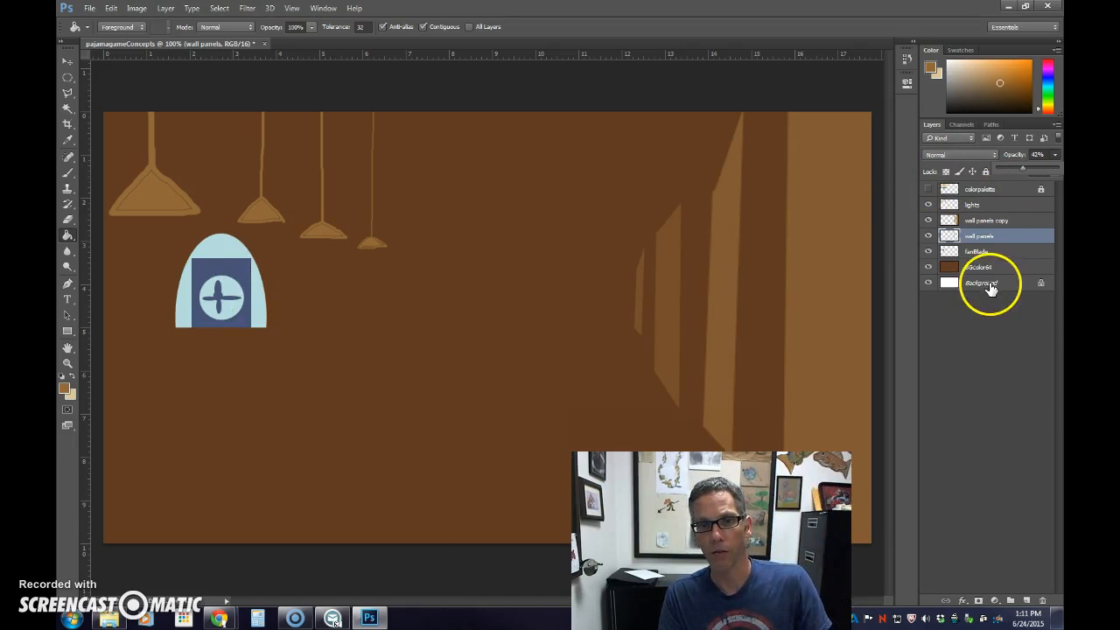
Rename the fanBlade layer as window and move its artwork across the canvas to just beside the smallest wall panel.
left_click(999, 209)
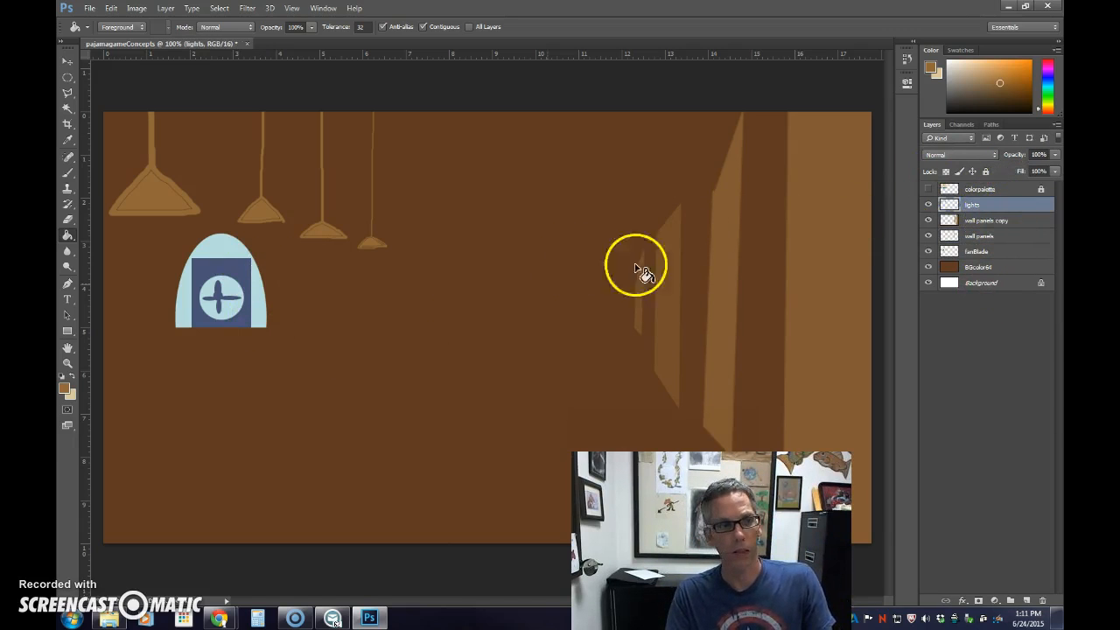
double_click(977, 252)
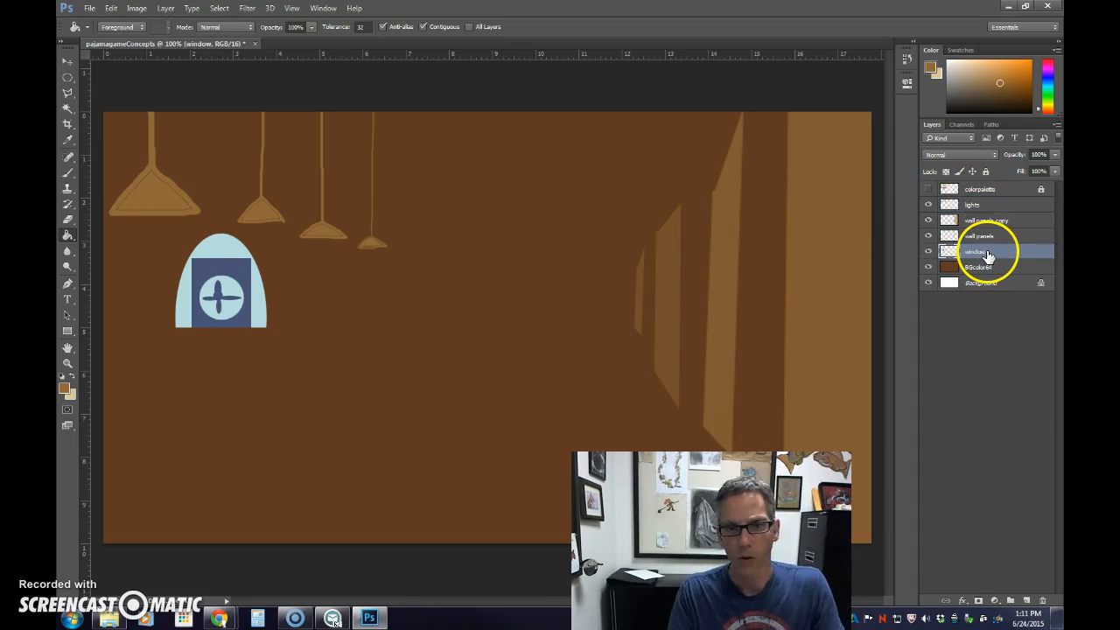
left_click(68, 63)
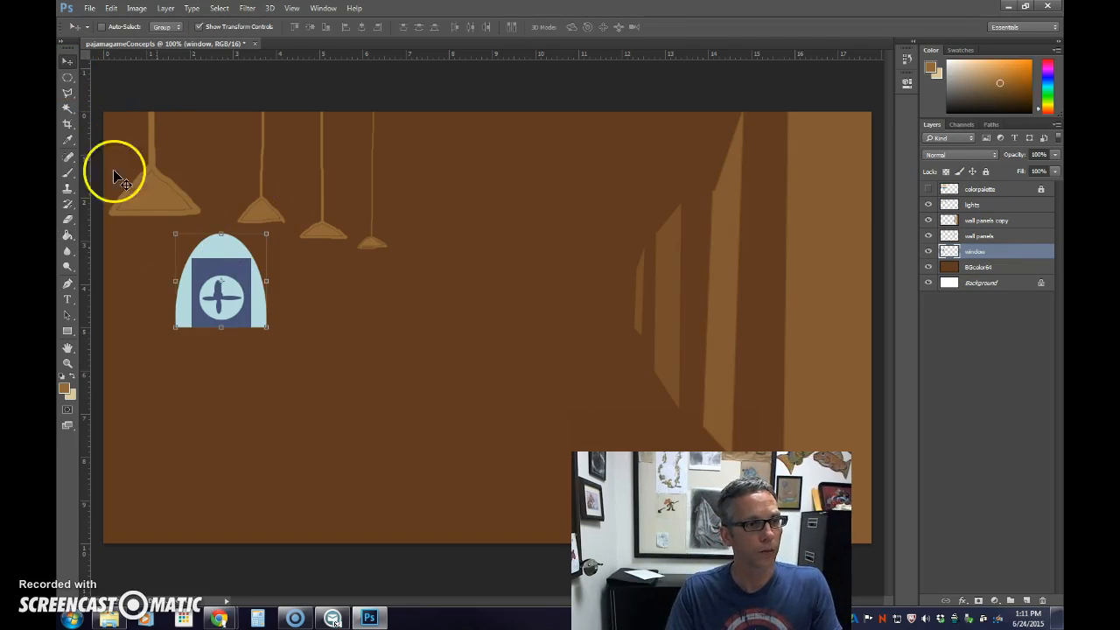
left_click_drag(238, 278, 600, 286)
key("Left")
key("Left")
key("Left")
key("Left")
key("Left")
key("Left")
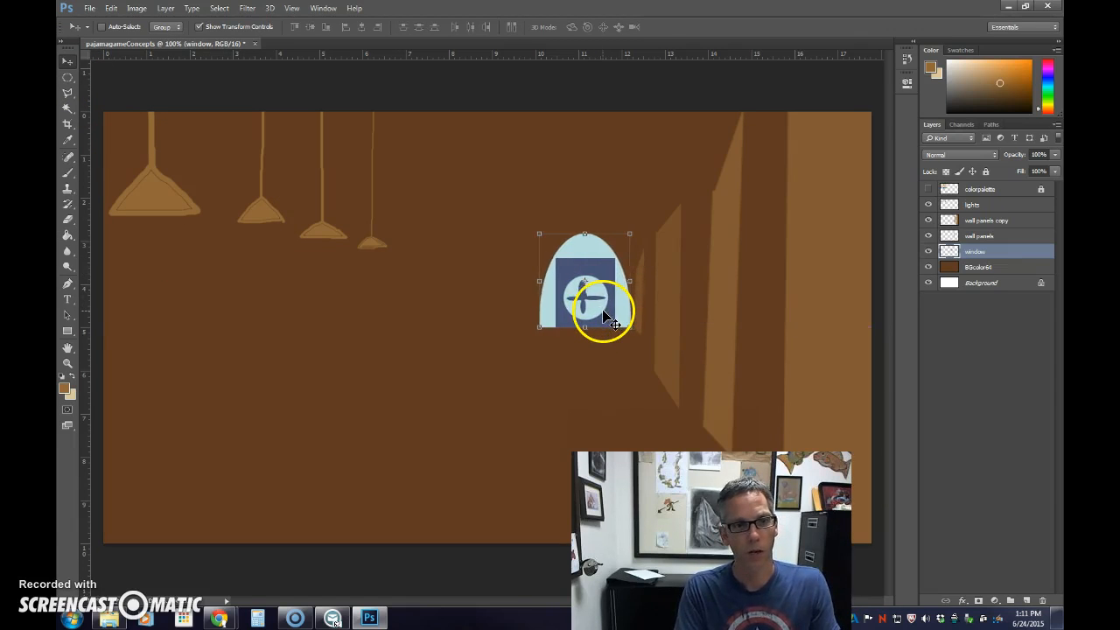
Scale the window artwork to about 76% and place it just behind the smallest hanging lamp.
left_click_drag(630, 234, 408, 278)
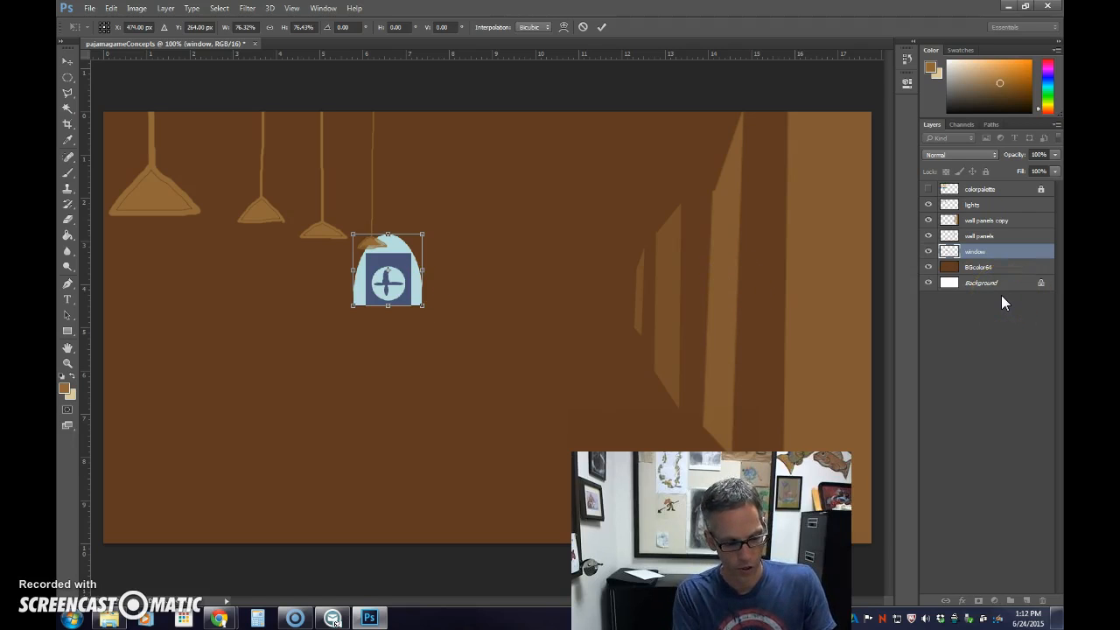
left_click(67, 61)
left_click(543, 230)
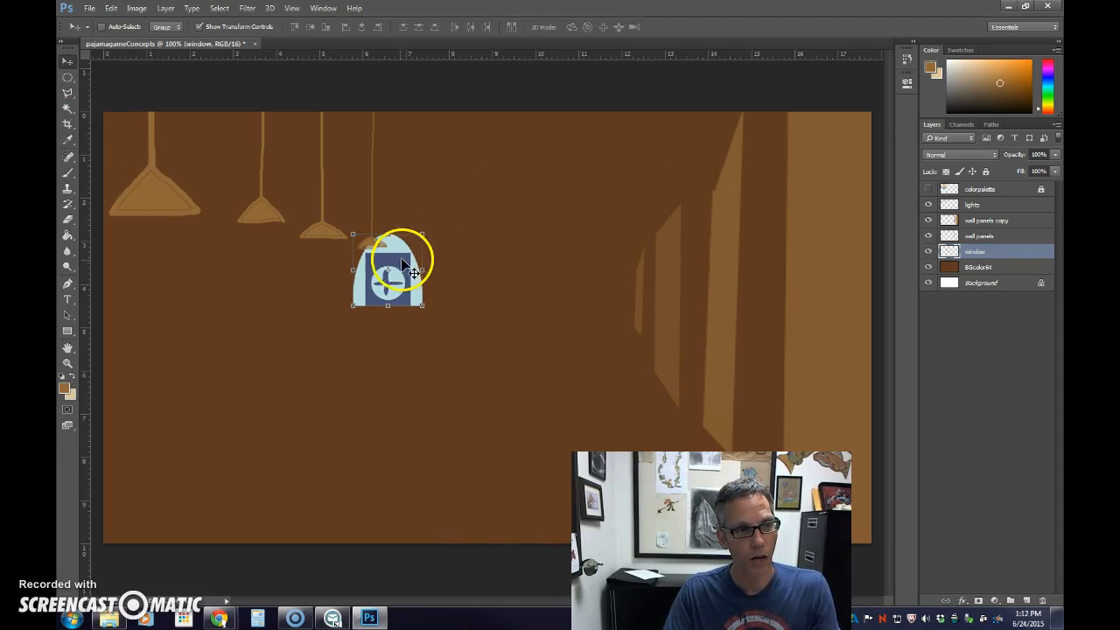
mouse_move(404, 254)
left_mouse_down()
mouse_move(450, 255)
mouse_move(408, 257)
left_mouse_up()
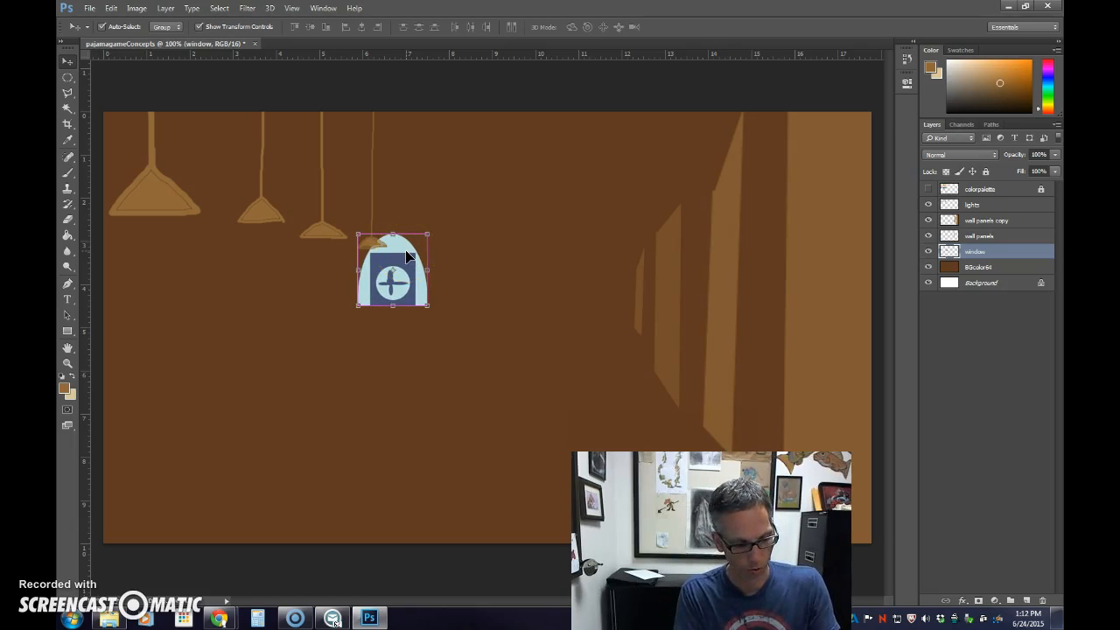
Duplicate the window layer and move the copy horizontally to between the original window and the wall panels.
key("ctrl+v")
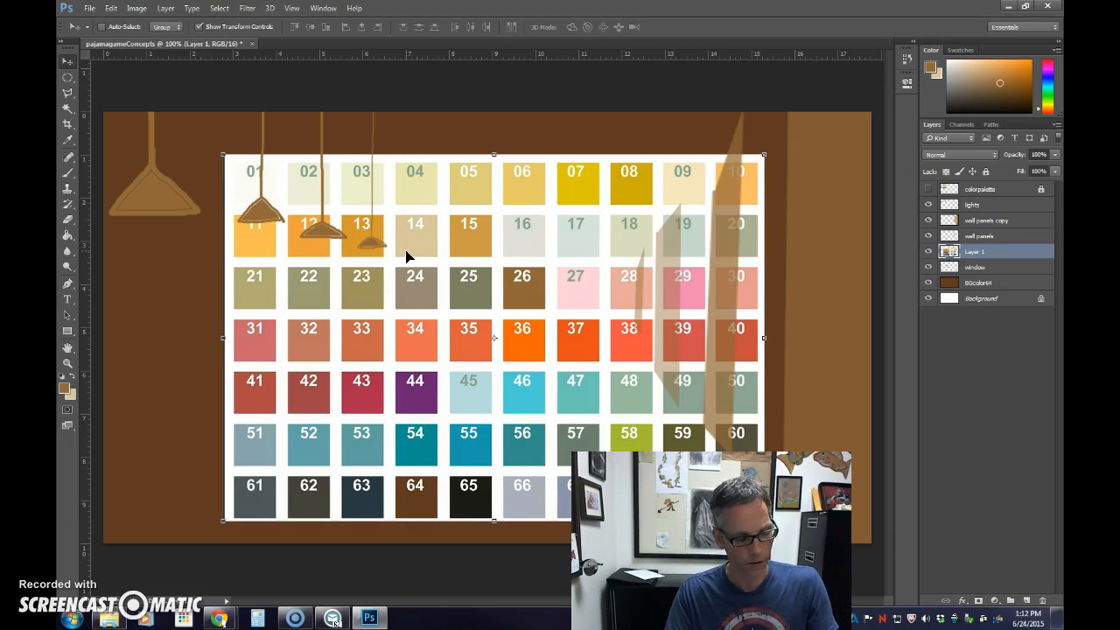
key("ctrl+z")
mouse_move(400, 251)
left_mouse_down()
mouse_move(418, 238)
mouse_move(408, 251)
left_mouse_up()
left_click_drag(975, 251, 1031, 587)
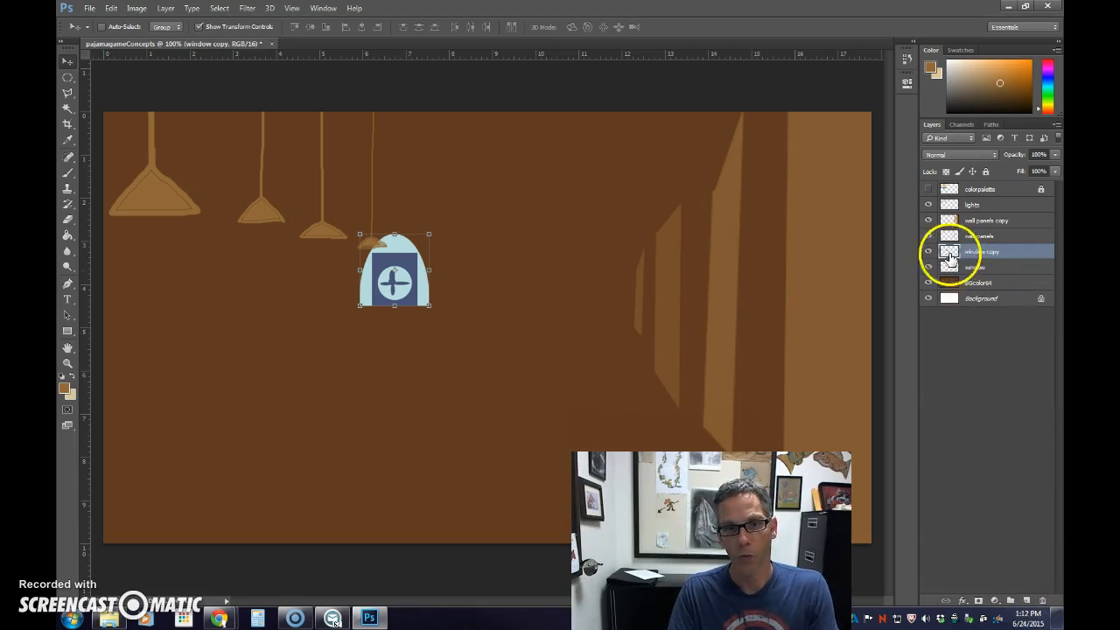
left_click_drag(395, 261, 513, 263)
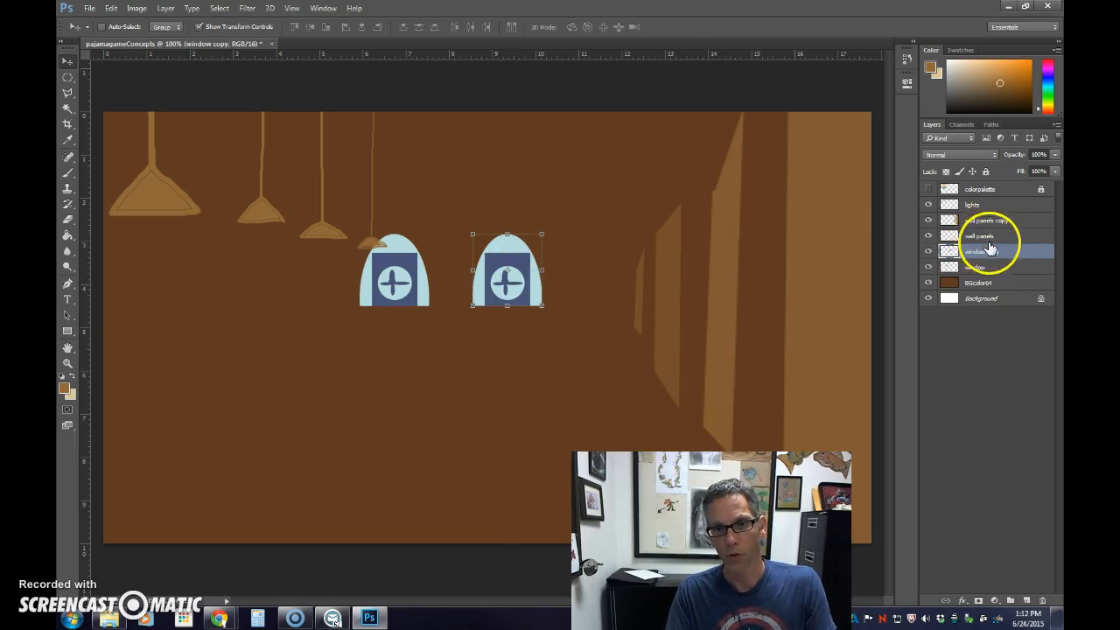
Duplicate the window copy layer to add a third window beside the smallest wall panel, and shift the middle window to even the spacing.
left_click_drag(990, 255, 1024, 600)
left_click_drag(513, 257, 600, 256)
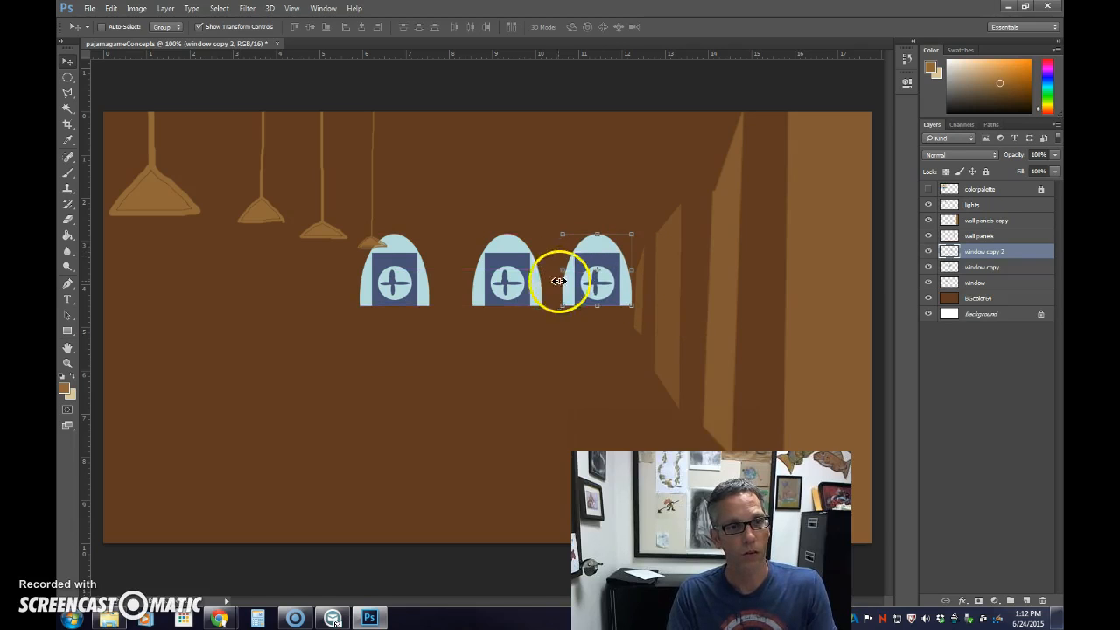
left_click(974, 266)
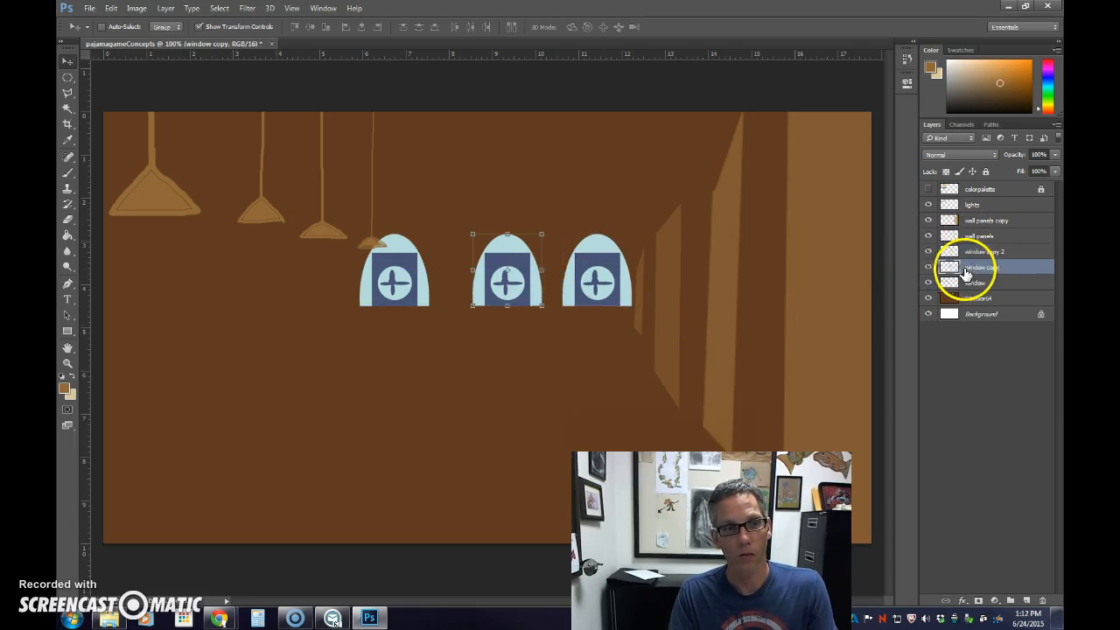
left_click_drag(493, 250, 496, 255)
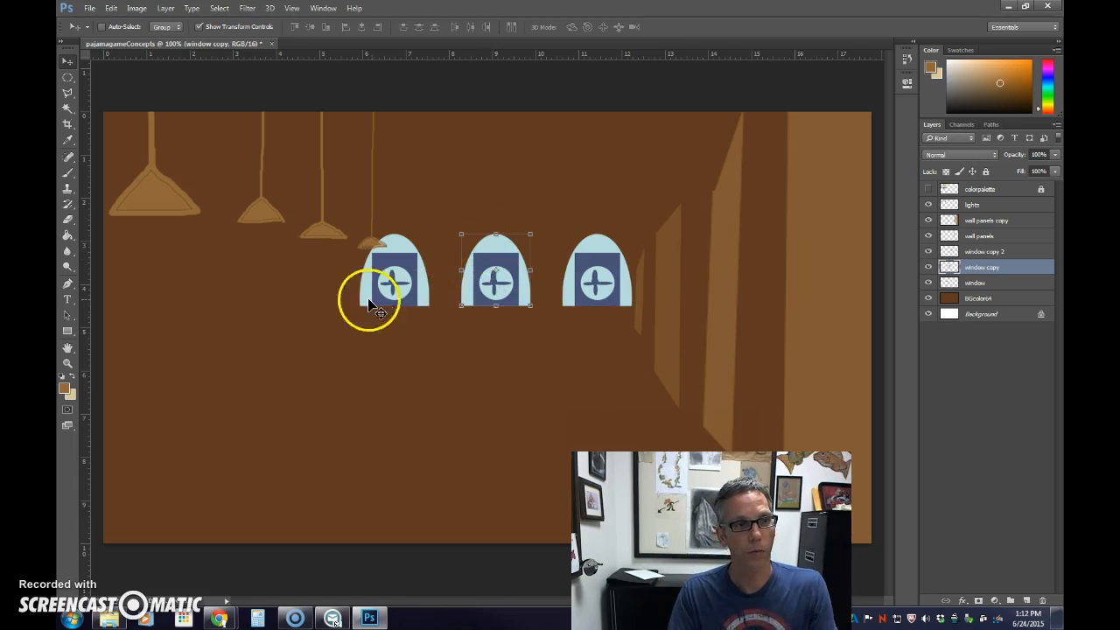
Duplicate the middle window and move the copy horizontally to the far side of the original window, behind the second-smallest lamp.
left_click_drag(975, 270, 1026, 586)
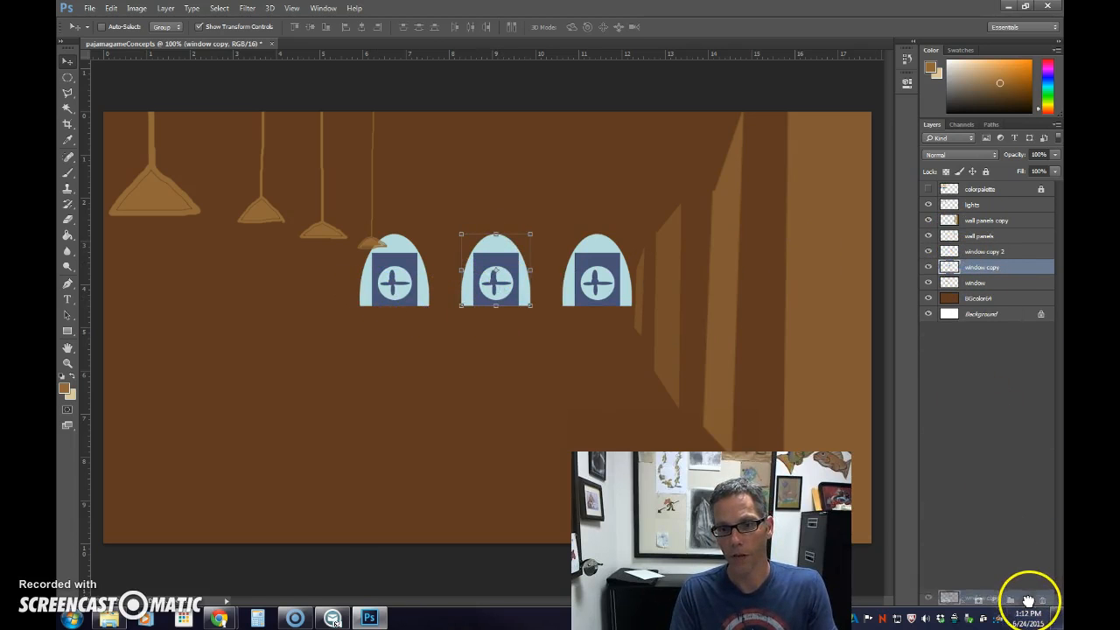
left_click_drag(499, 250, 319, 253)
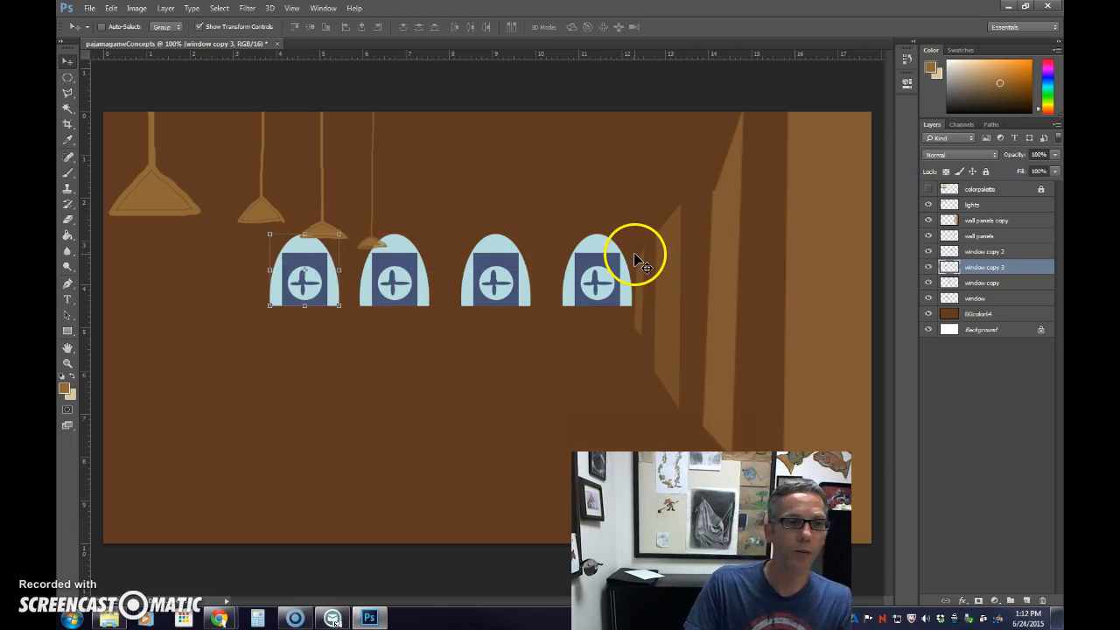
Delete the window copy 2 layer and shift the three remaining windows together until the end one sits behind the smallest lamp.
left_click(980, 253)
key("Delete")
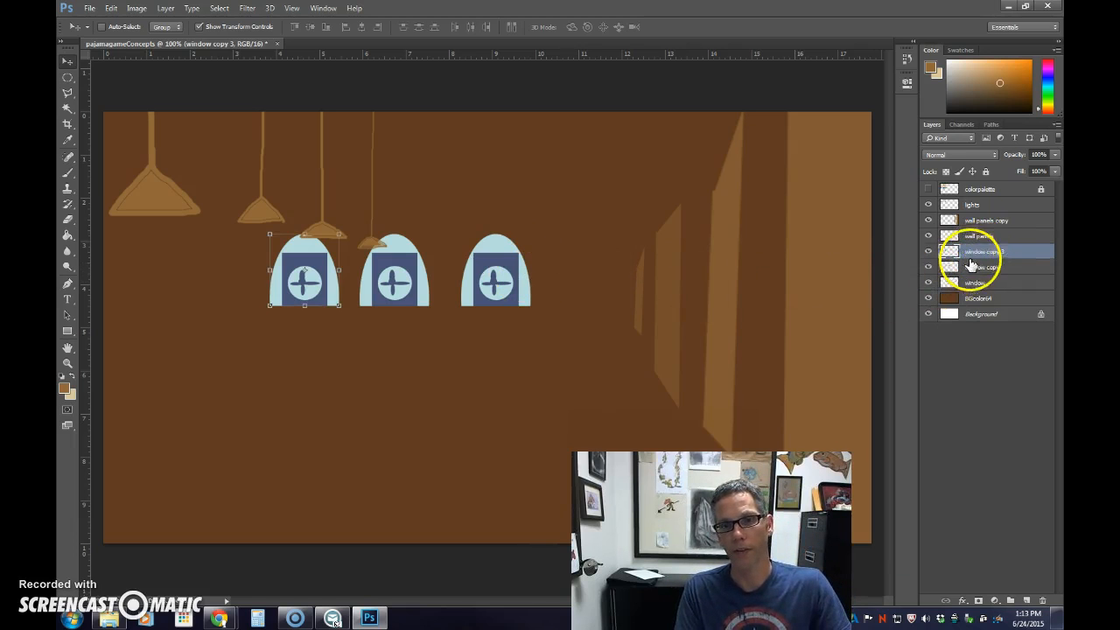
left_click(971, 283, "shift")
left_click_drag(513, 300, 406, 302)
left_click(579, 224)
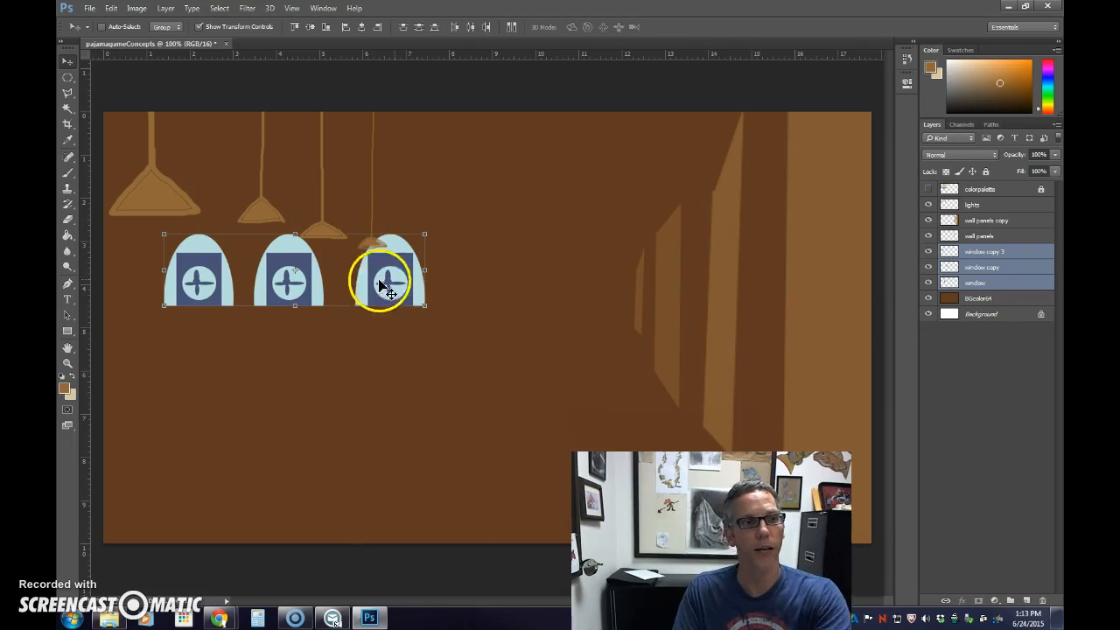
Delete the window copy layer, the window behind the smallest hanging lamp.
left_click(995, 289)
left_click(995, 294, "ctrl")
left_click(989, 268)
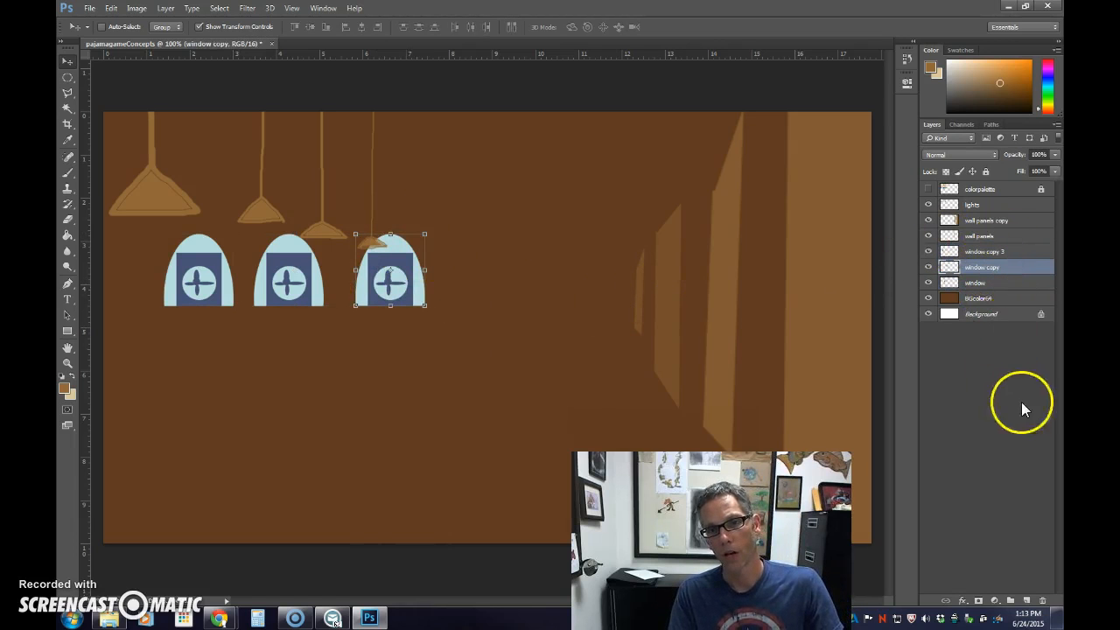
left_click(1042, 602)
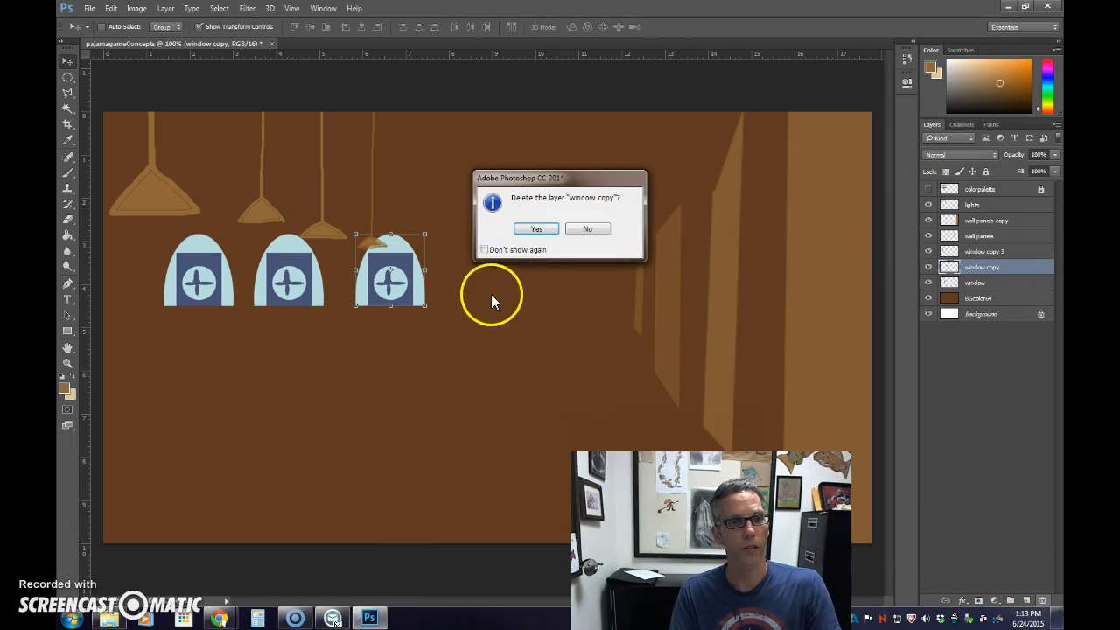
left_click(536, 229)
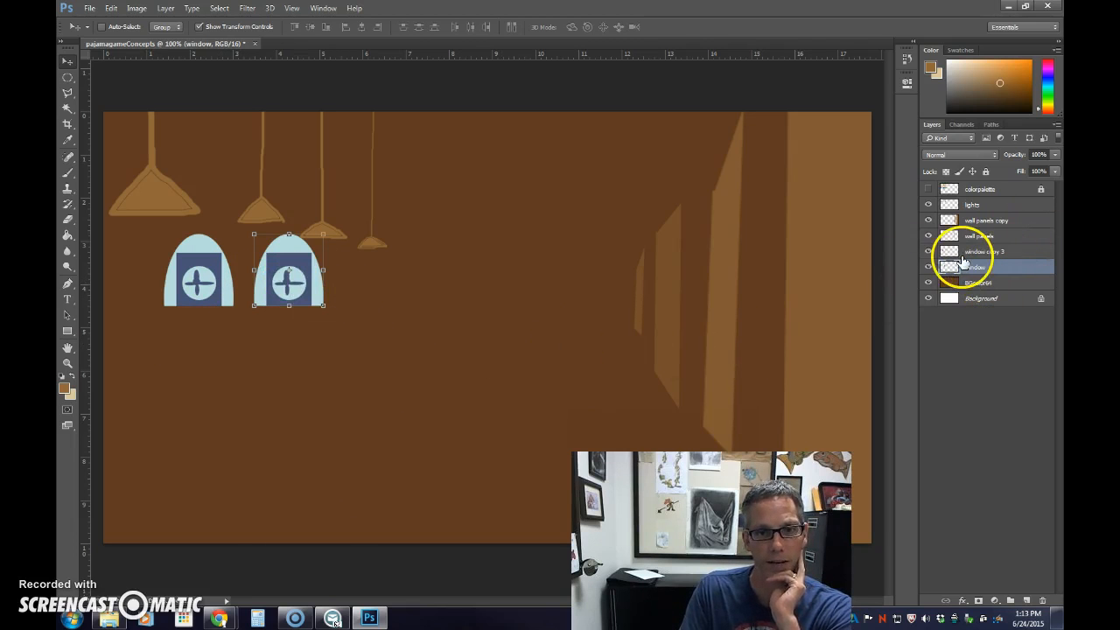
key("Delete")
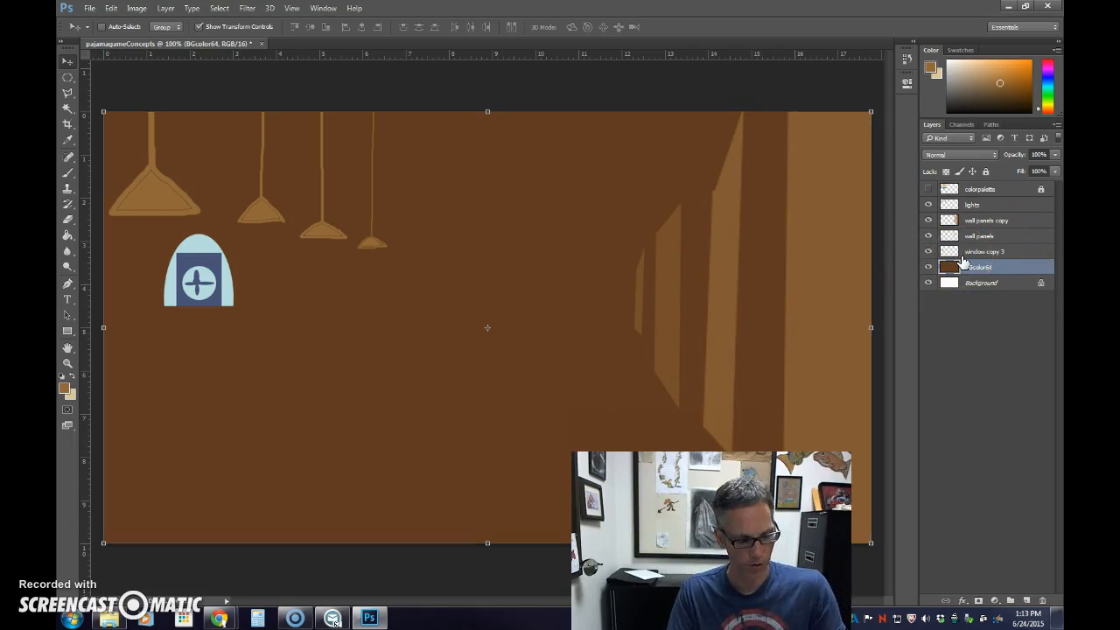
key("ctrl+z")
left_click(971, 285)
left_click(974, 267)
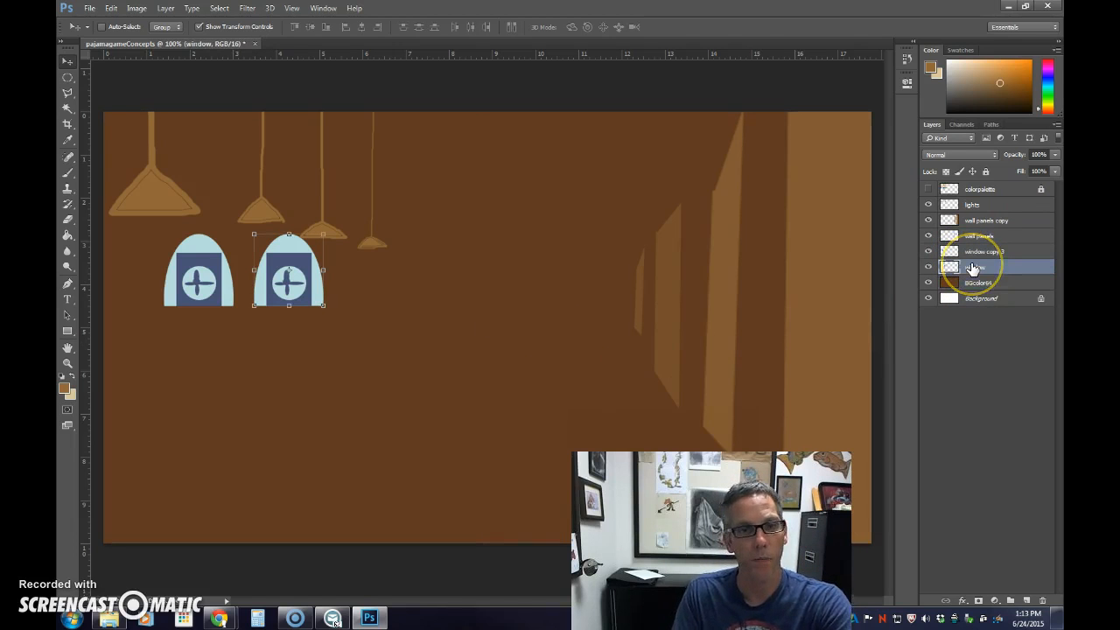
Skew the window copy 3 artwork so its outer side is taller and its base slants in perspective, and place it under the largest lamp.
left_click(981, 253)
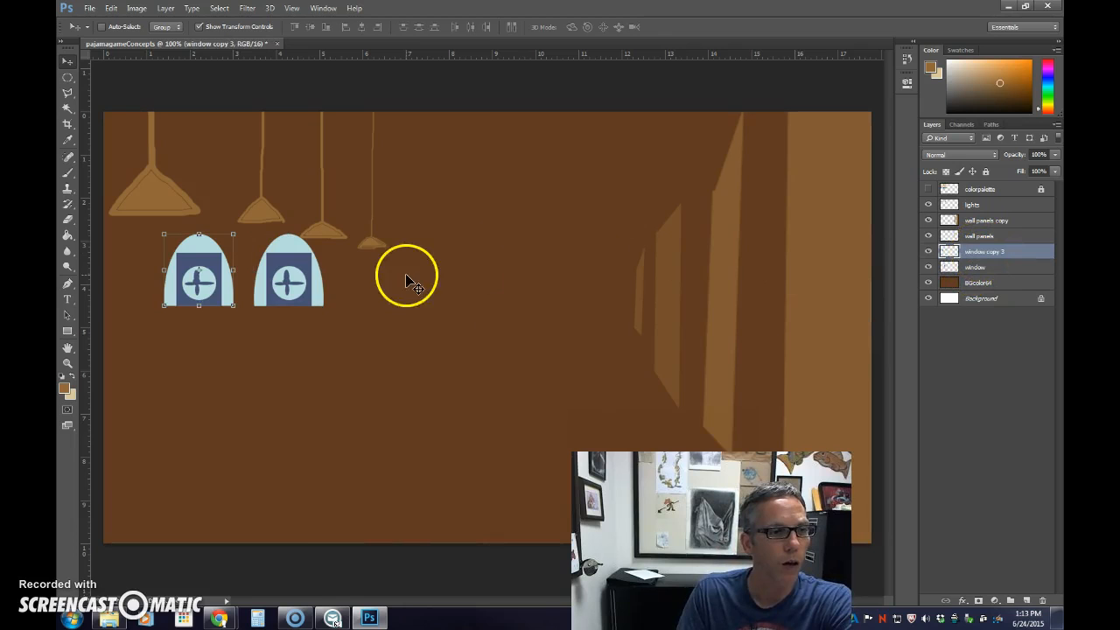
left_click(111, 8)
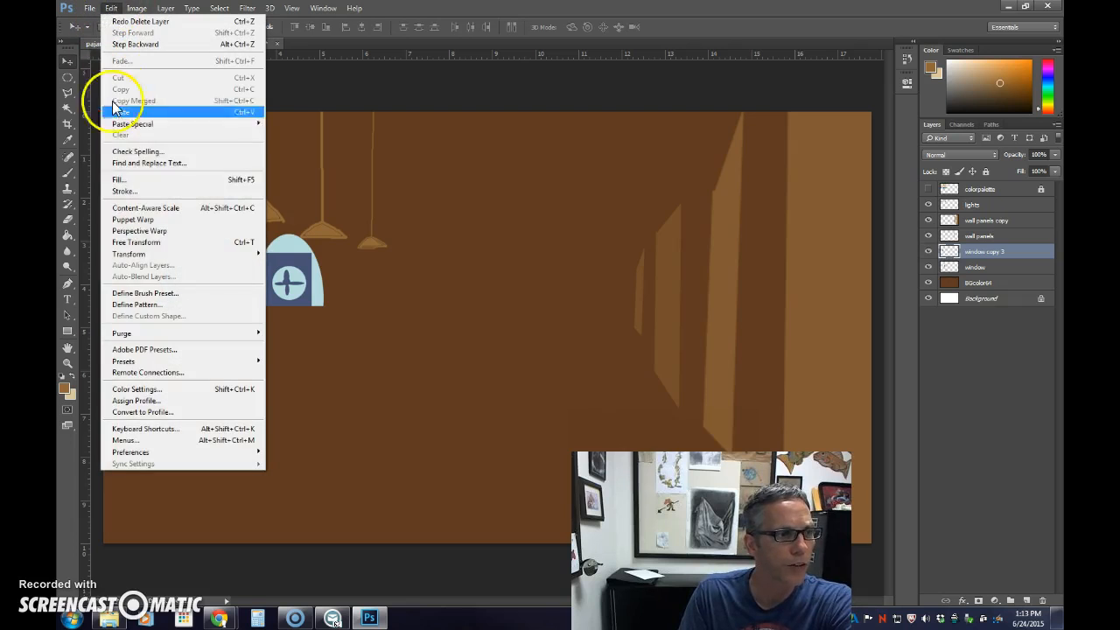
left_click(124, 254)
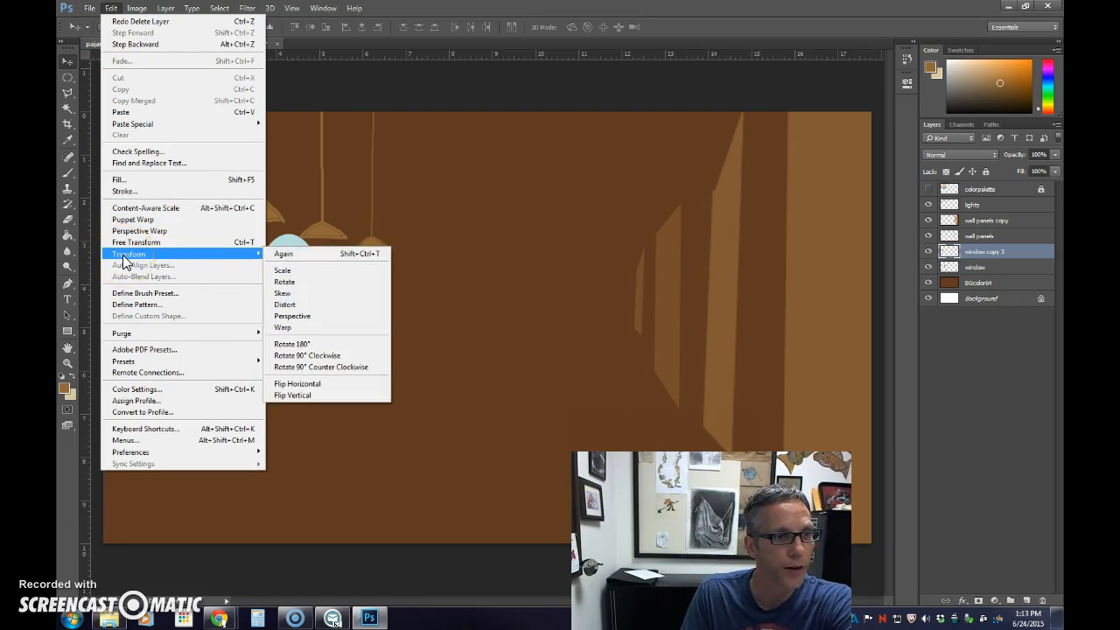
left_click(302, 297)
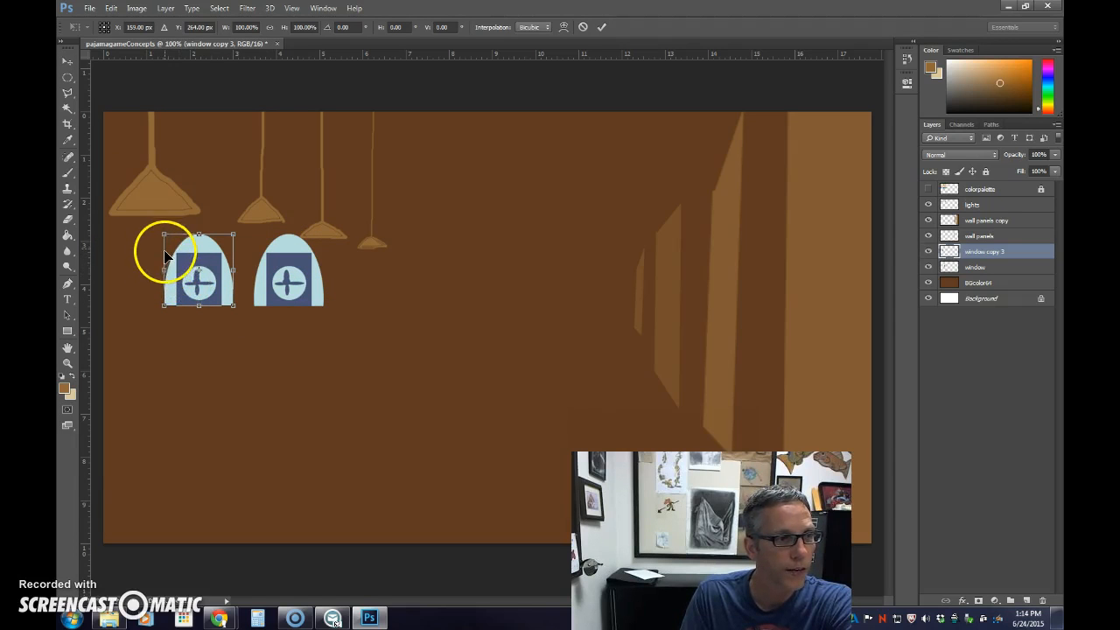
left_click_drag(163, 240, 166, 199)
left_click_drag(166, 306, 168, 338)
left_click_drag(233, 272, 165, 284)
key("Return")
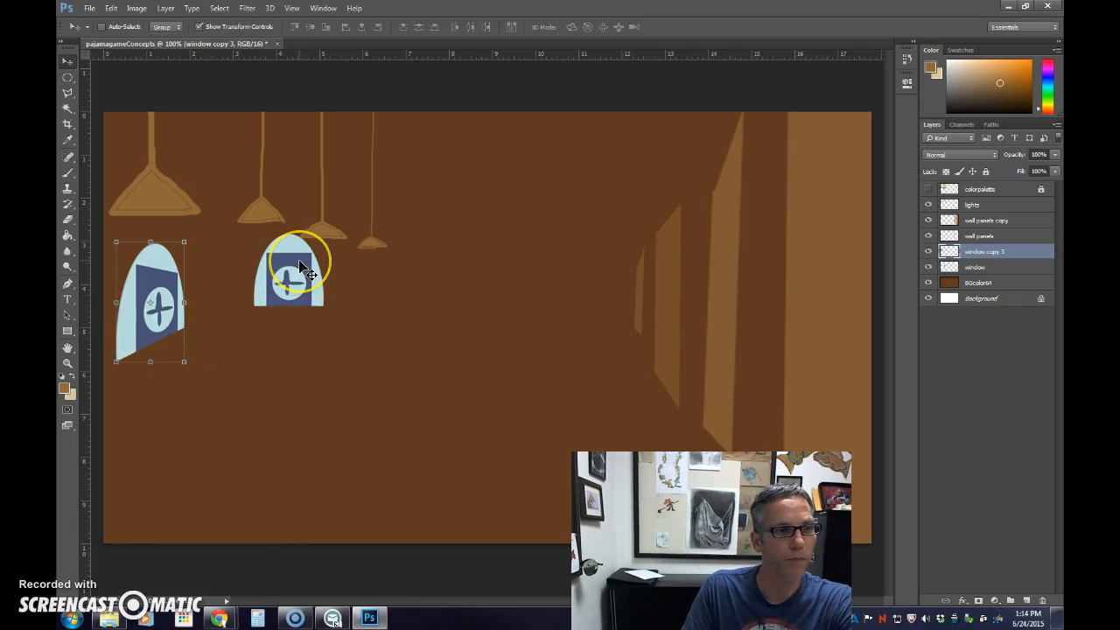
Hide the original window layer and duplicate the skewed window, placing the copy beside it toward the room's centre.
left_click(929, 267)
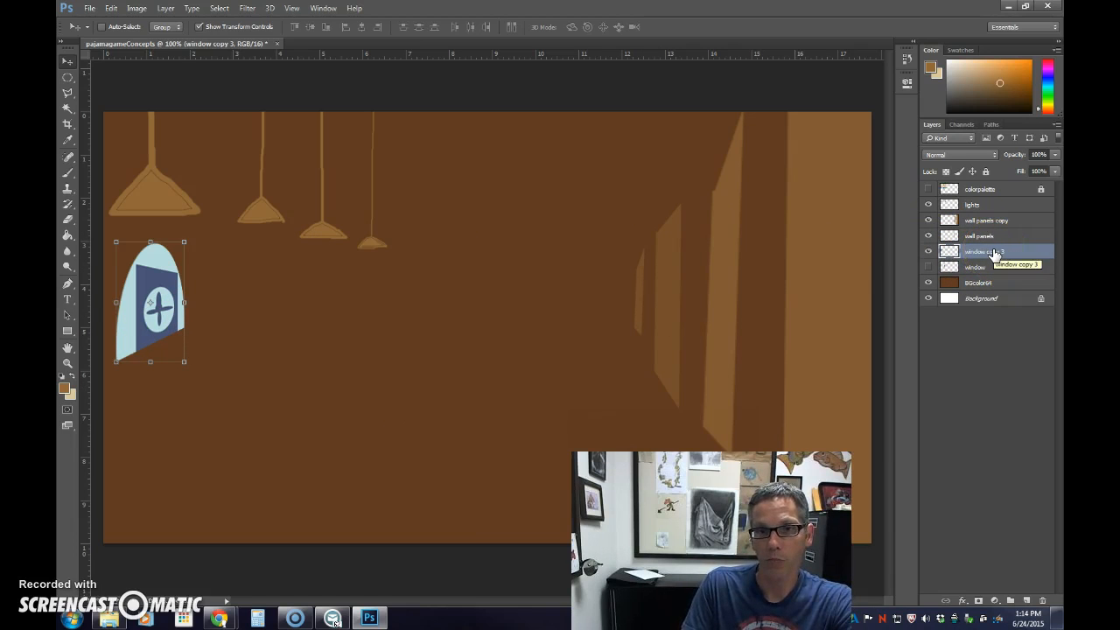
left_click_drag(994, 253, 1027, 600)
left_click_drag(170, 284, 210, 291)
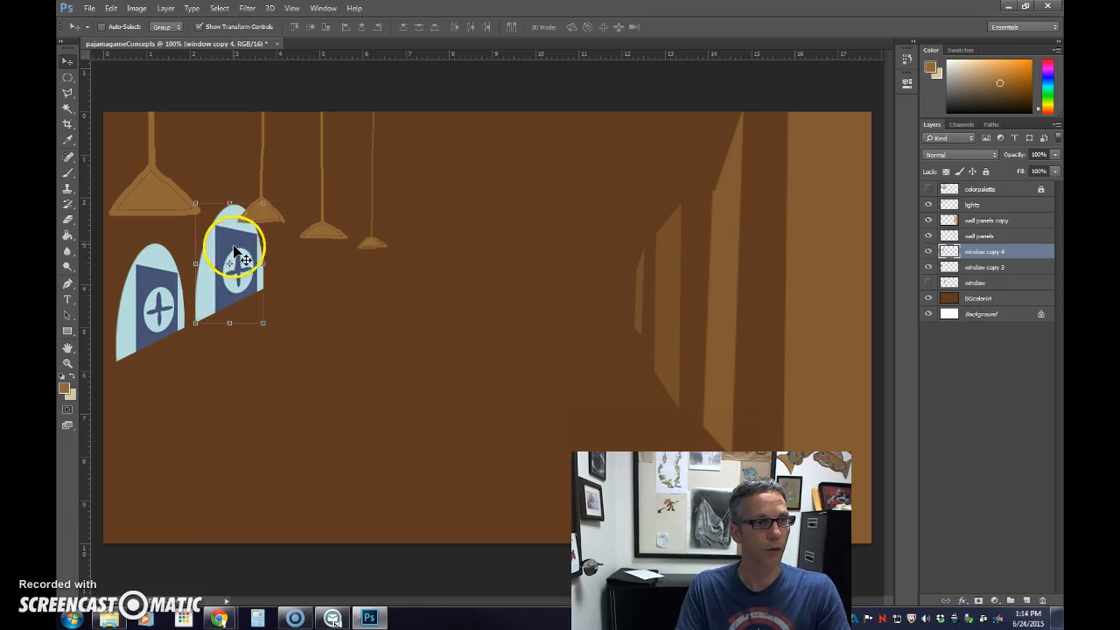
Scale the duplicated skewed window to about half its size so it recedes next to the first one.
key("ctrl+t")
left_click_drag(258, 220, 245, 278)
key("Return")
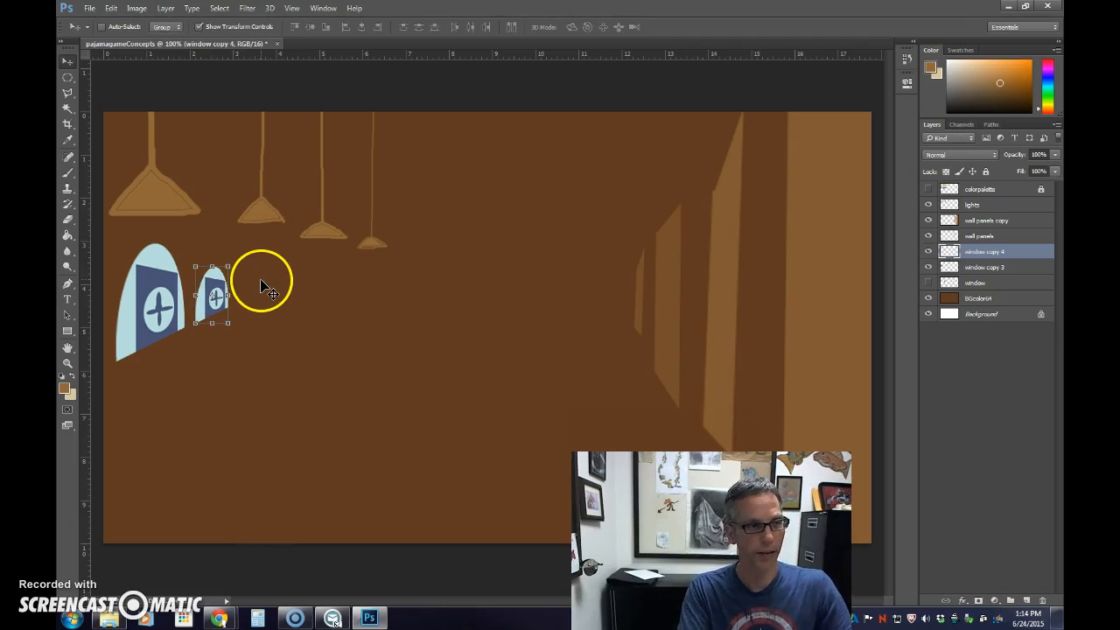
key("ctrl")
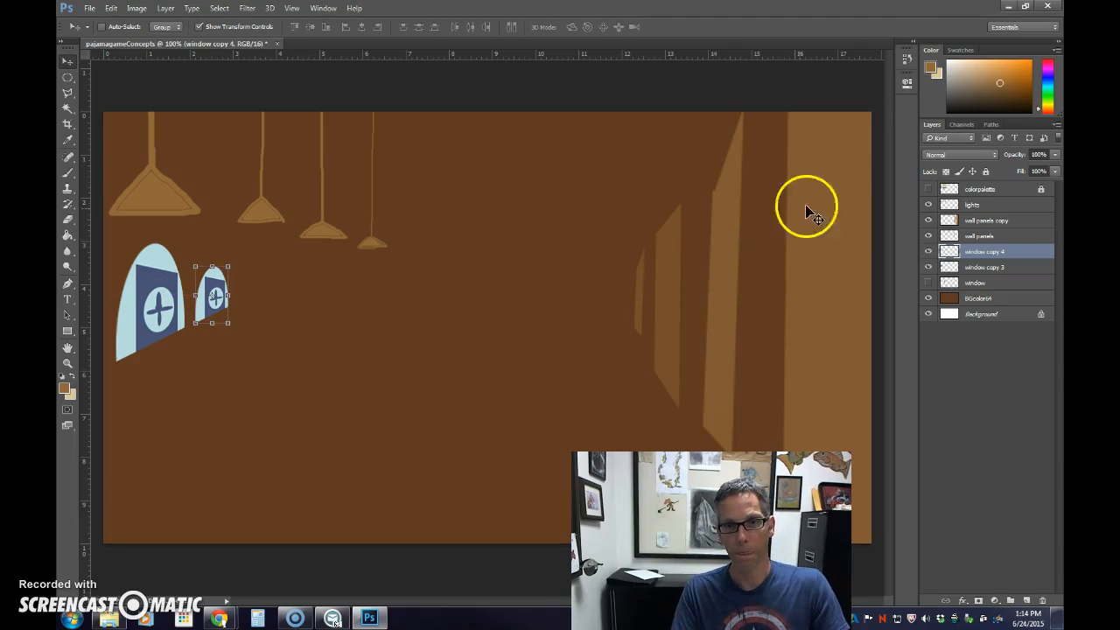
Duplicate the smaller skewed window, place the copy as the third in the receding row, and scale it to about 58%.
left_click_drag(983, 248, 1026, 600)
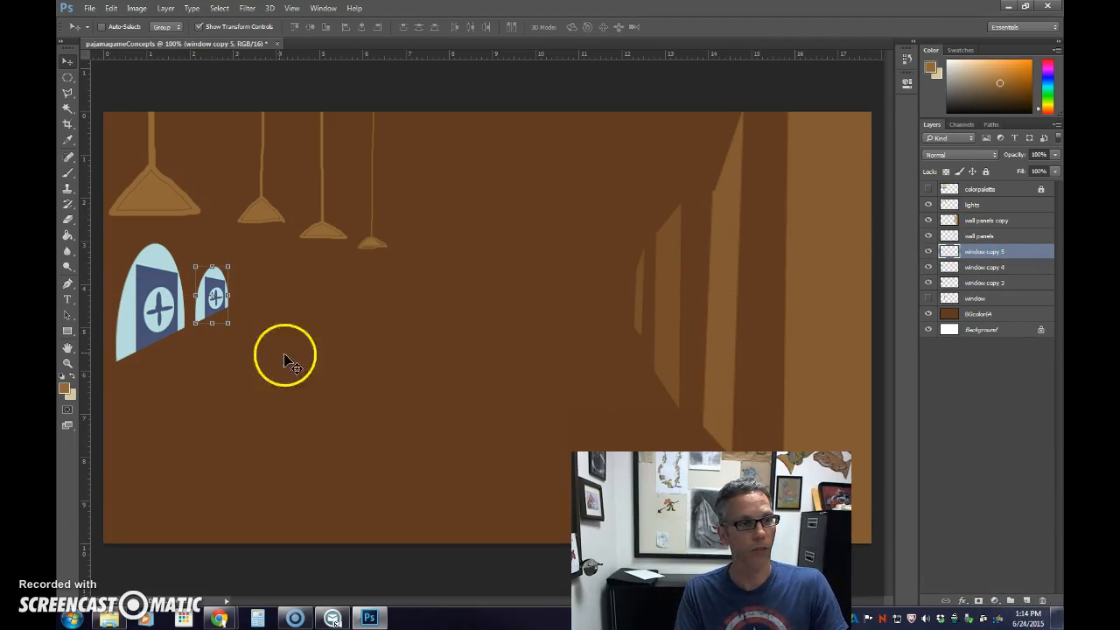
left_click_drag(208, 312, 244, 295)
left_click_drag(232, 251, 245, 299)
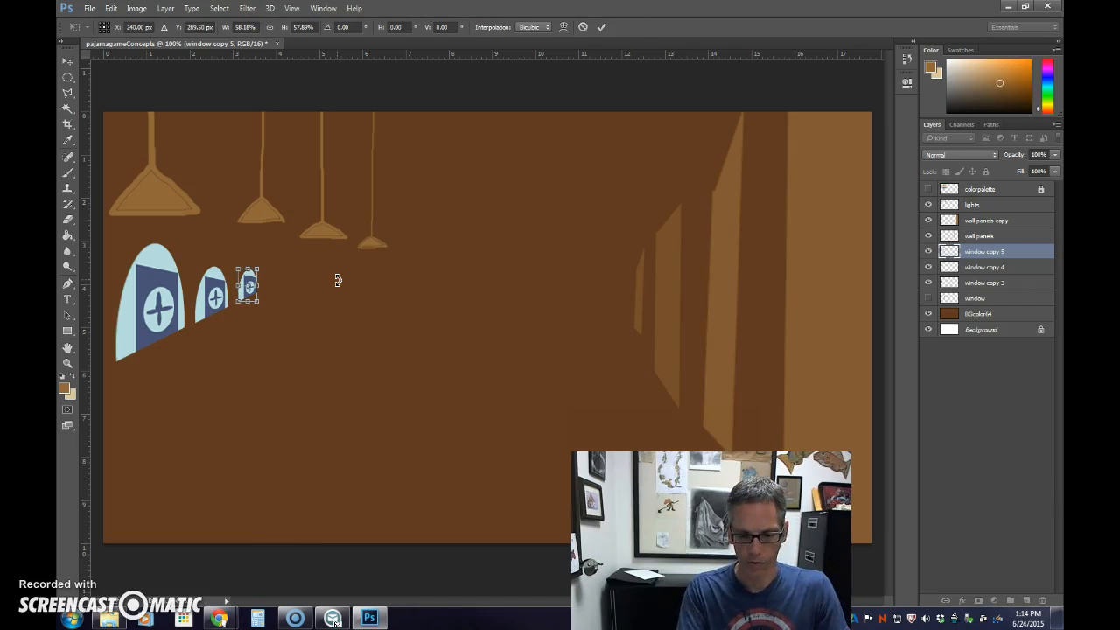
key("Return")
left_click(933, 419)
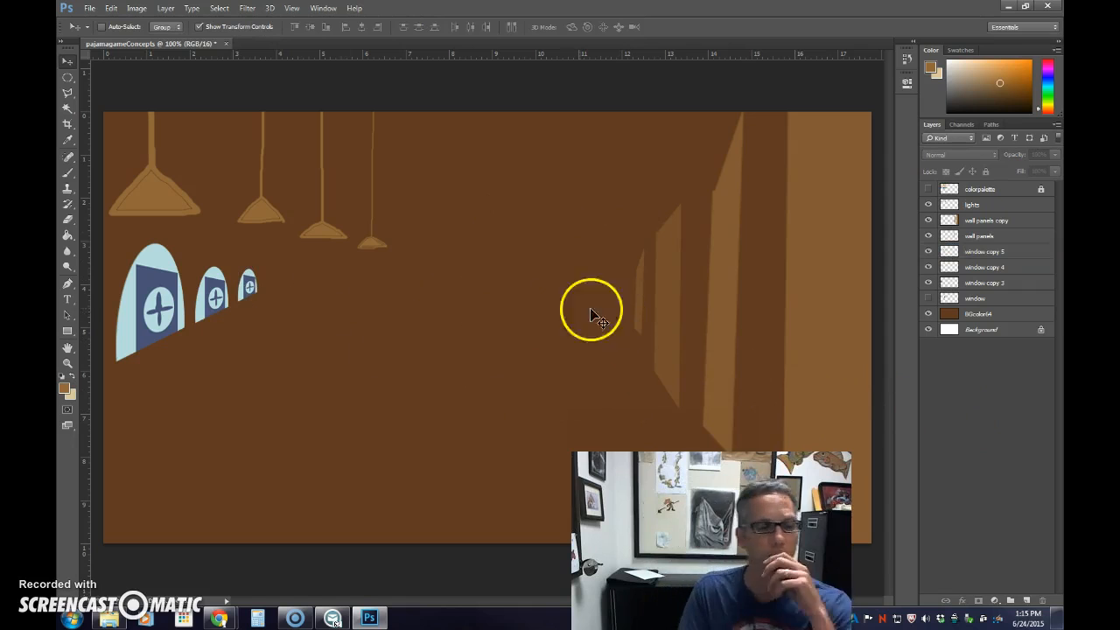
Create a new empty layer directly above the lights layer.
left_click(978, 207)
left_click(1027, 601)
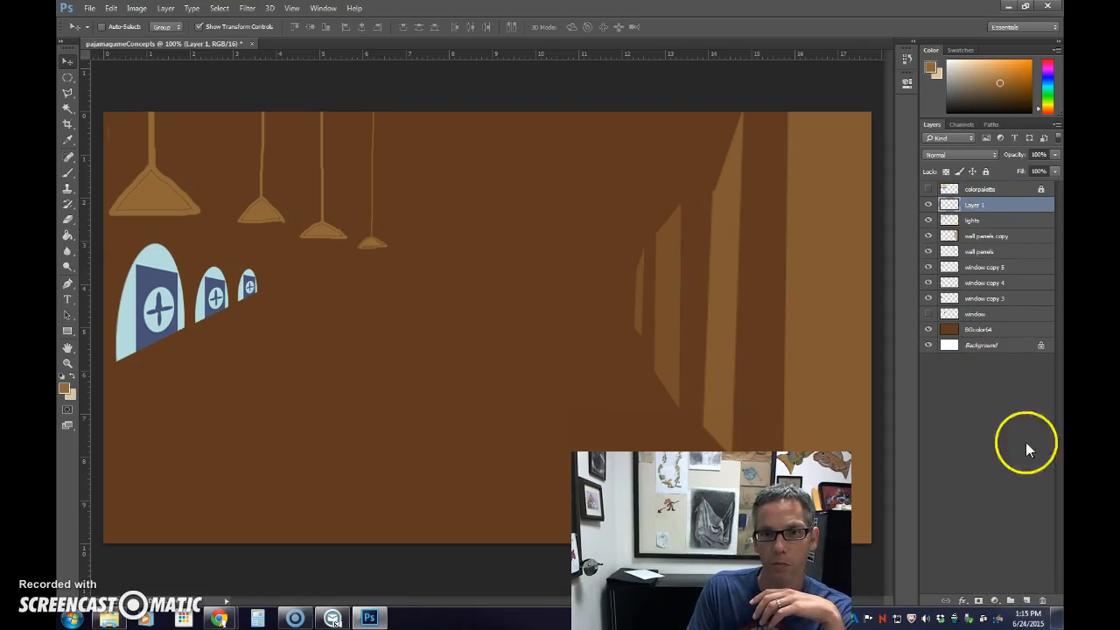
left_click(528, 497)
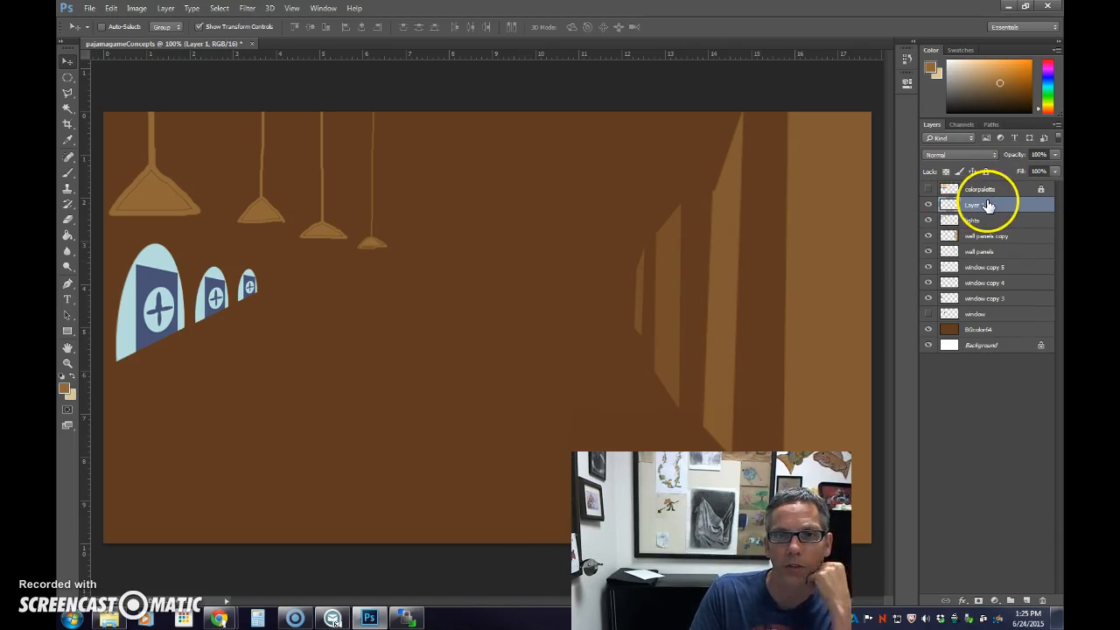
Show the colorpalette layer, sample swatch 16 as the foreground color, and hide the palette again.
left_click(928, 189)
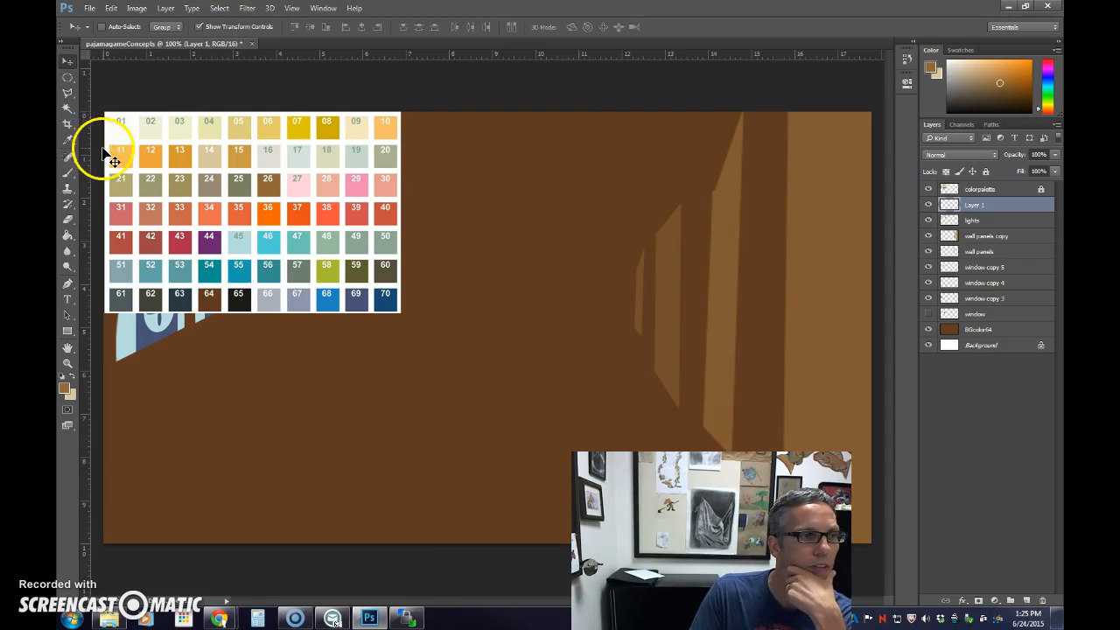
left_click(67, 140)
left_click(266, 150)
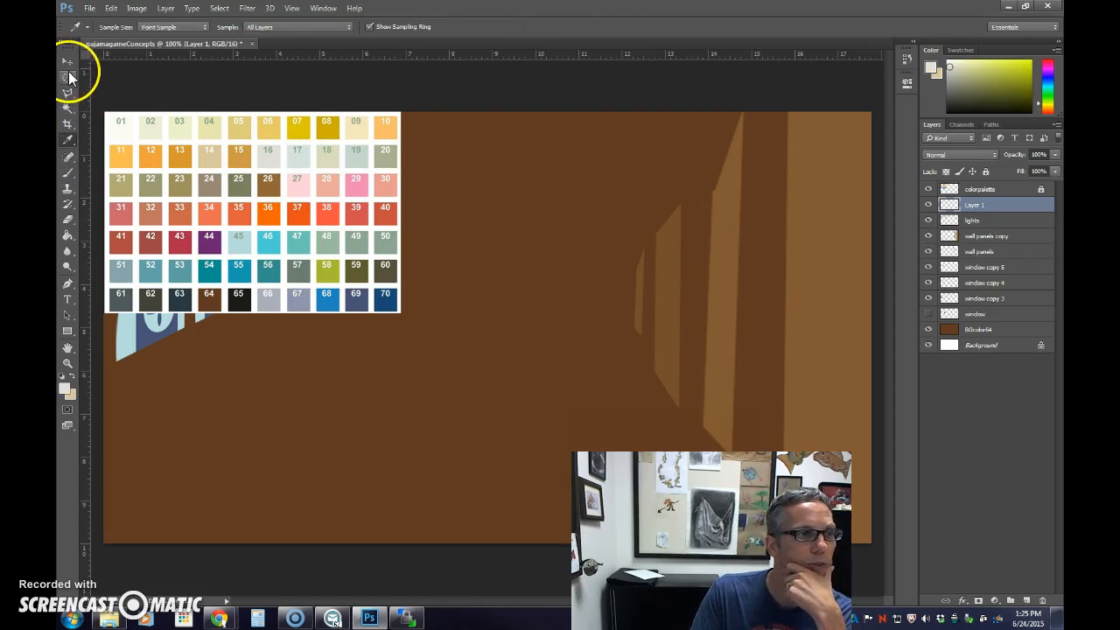
left_click(67, 61)
left_click(928, 189)
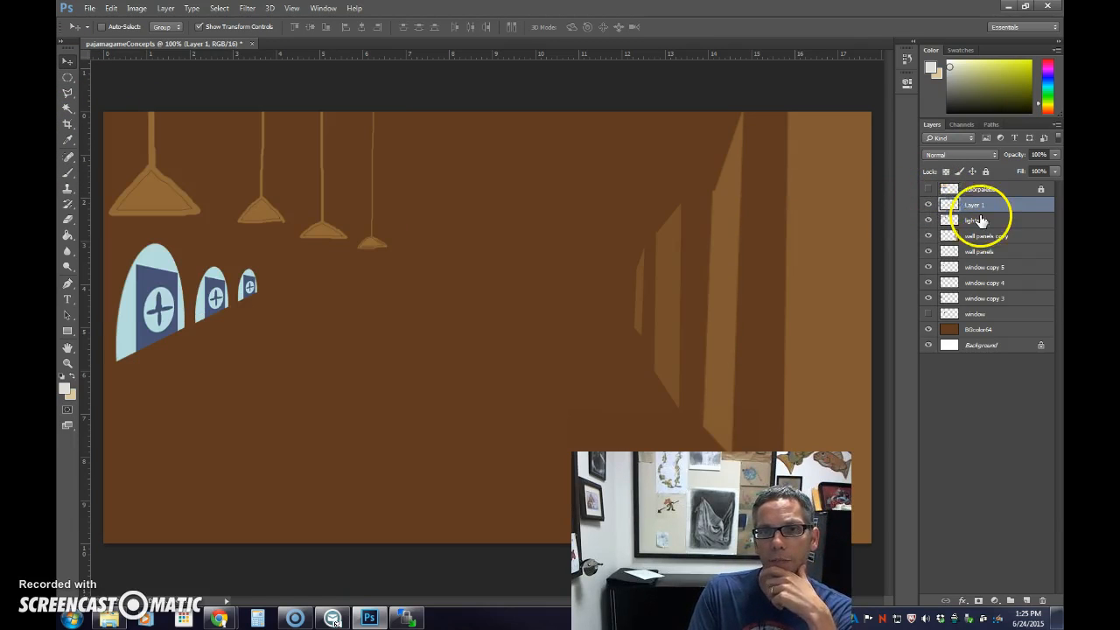
Rename the new layer as clockface.
double_click(982, 207)
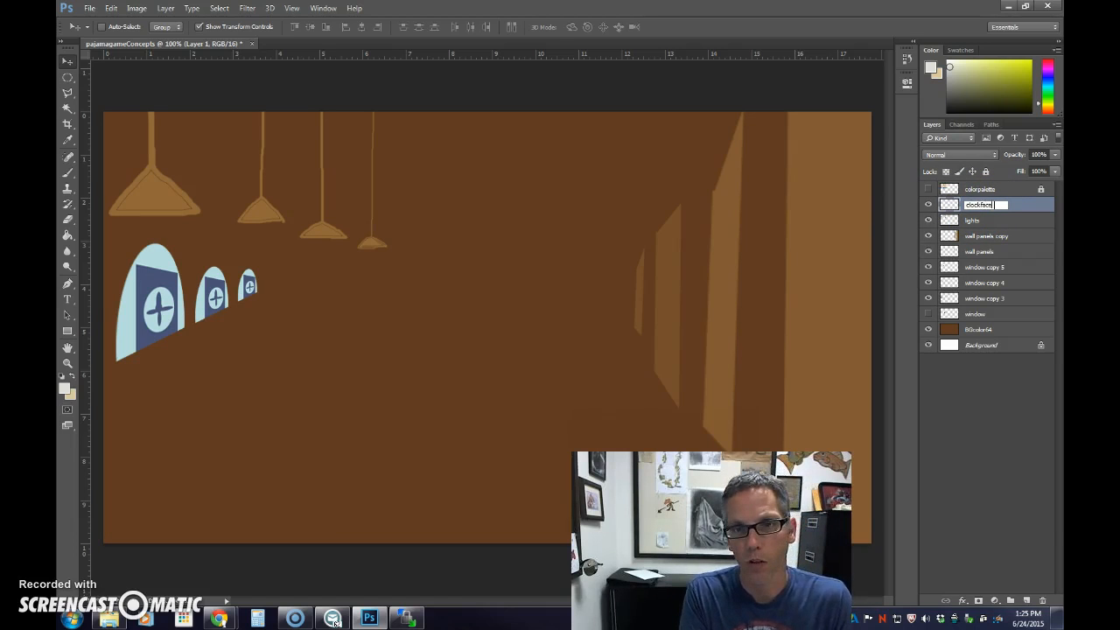
left_click(75, 77)
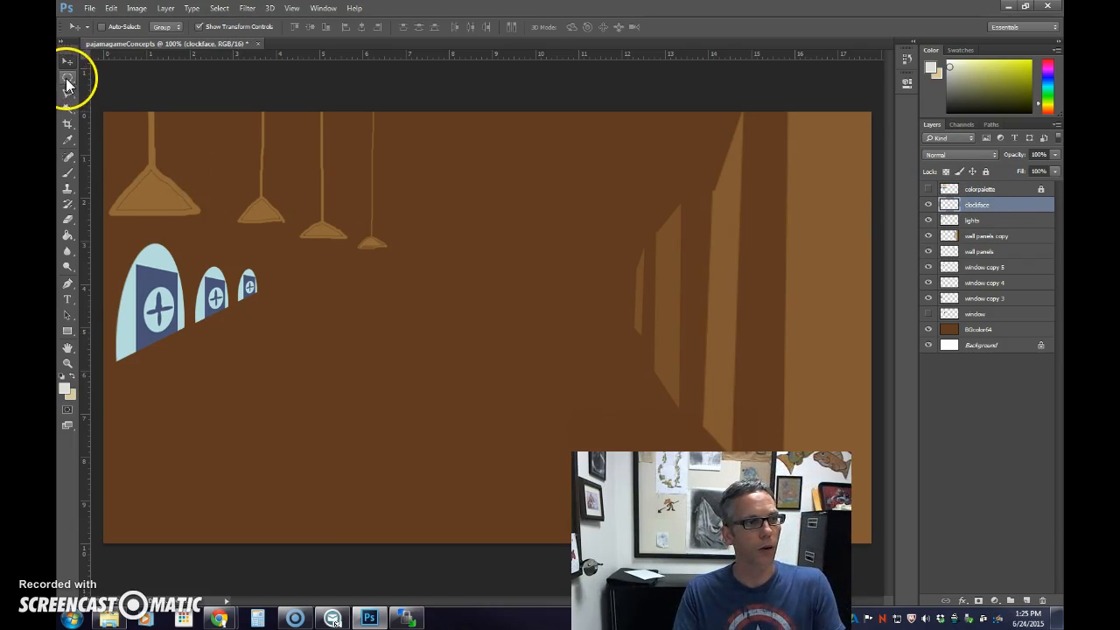
Make a small, nearly circular selection on the back wall between the smallest lamp and wall panels, and fill it with the foreground color.
left_click(68, 78)
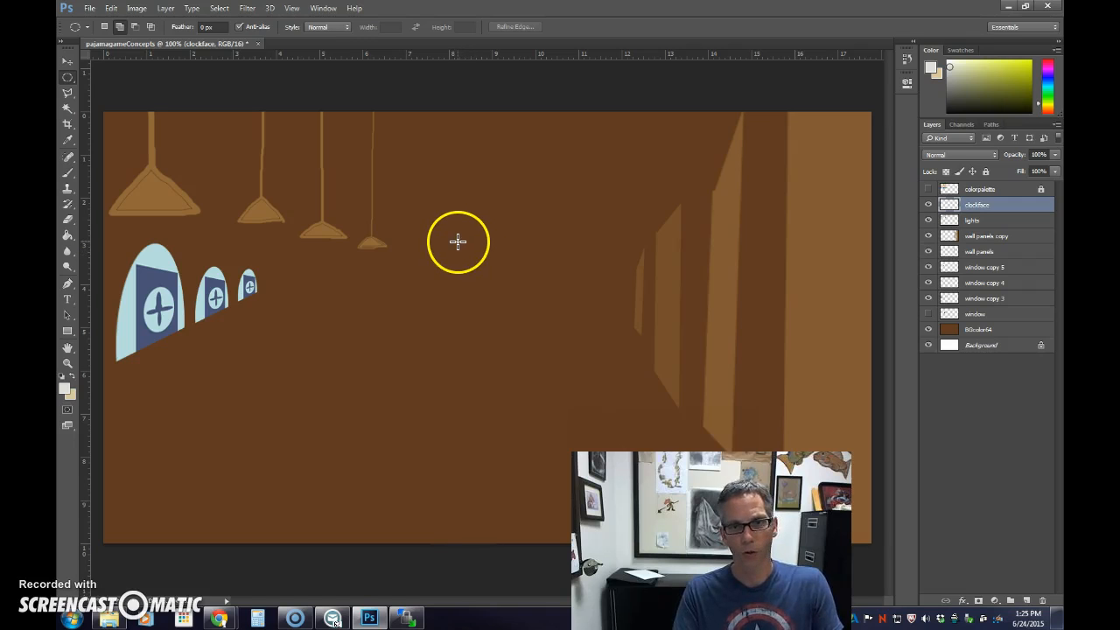
left_click_drag(458, 241, 500, 273)
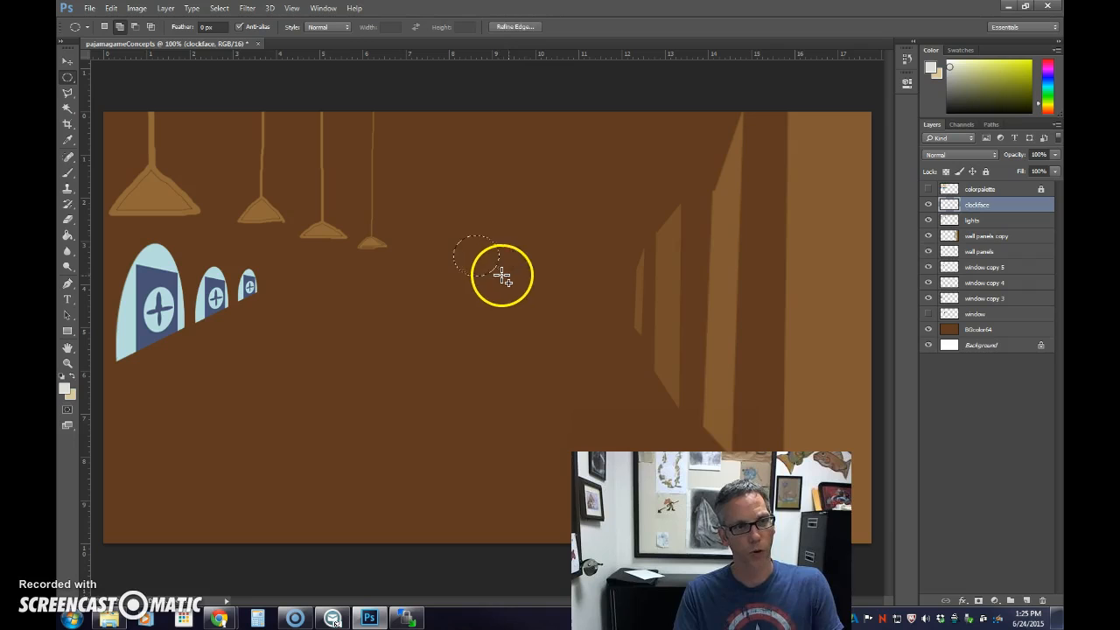
key("g")
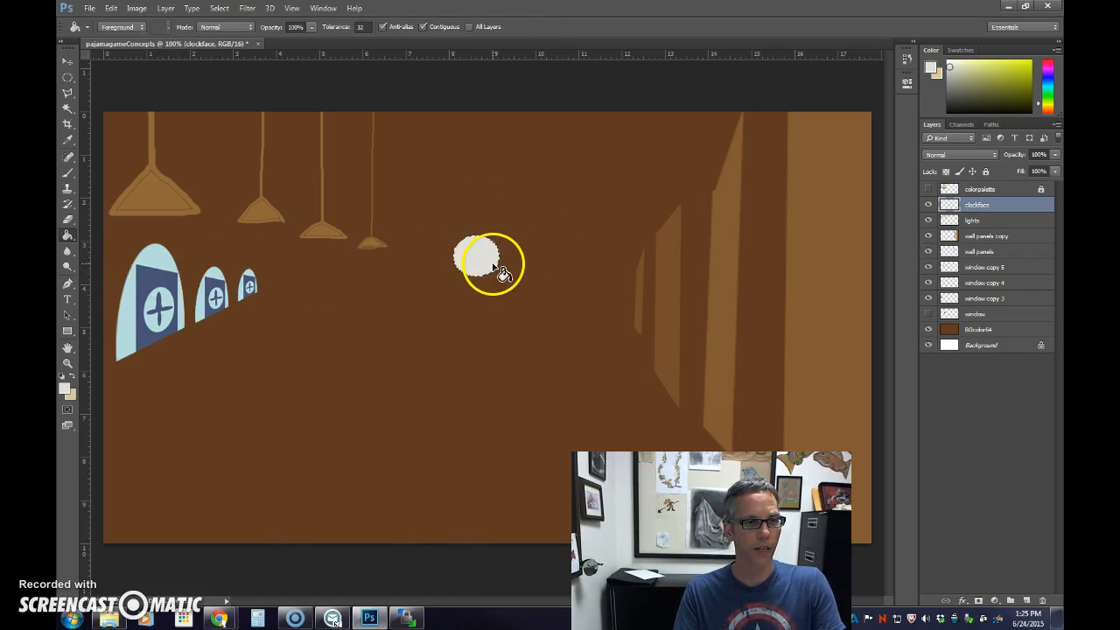
left_click(527, 235)
left_click(470, 248)
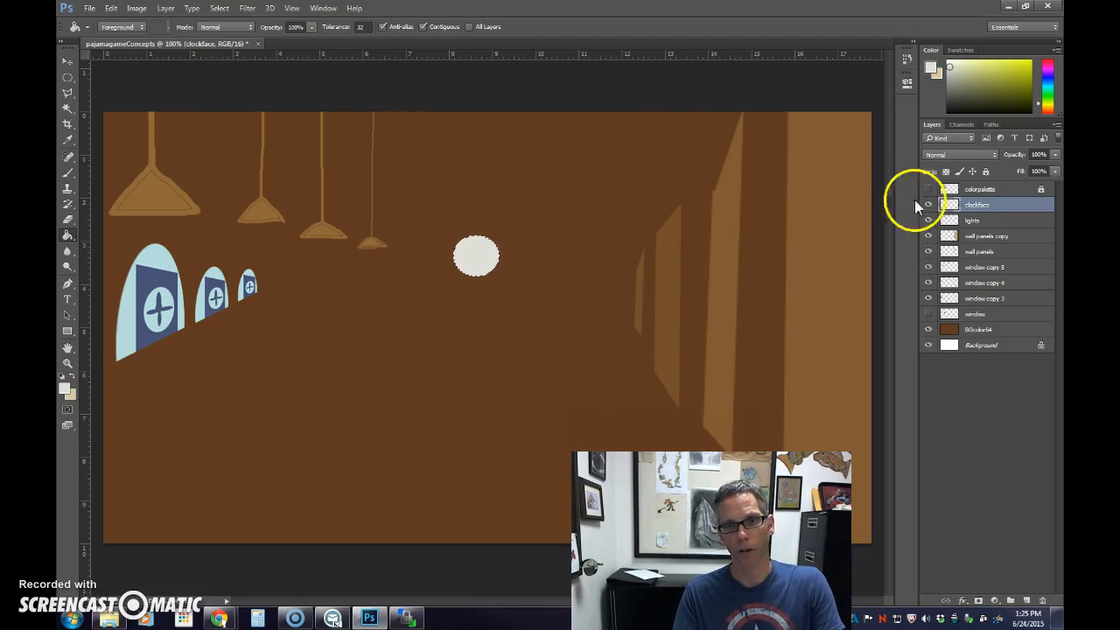
Show the colorpalette layer and sample swatch 61 as the foreground color.
left_click(929, 190)
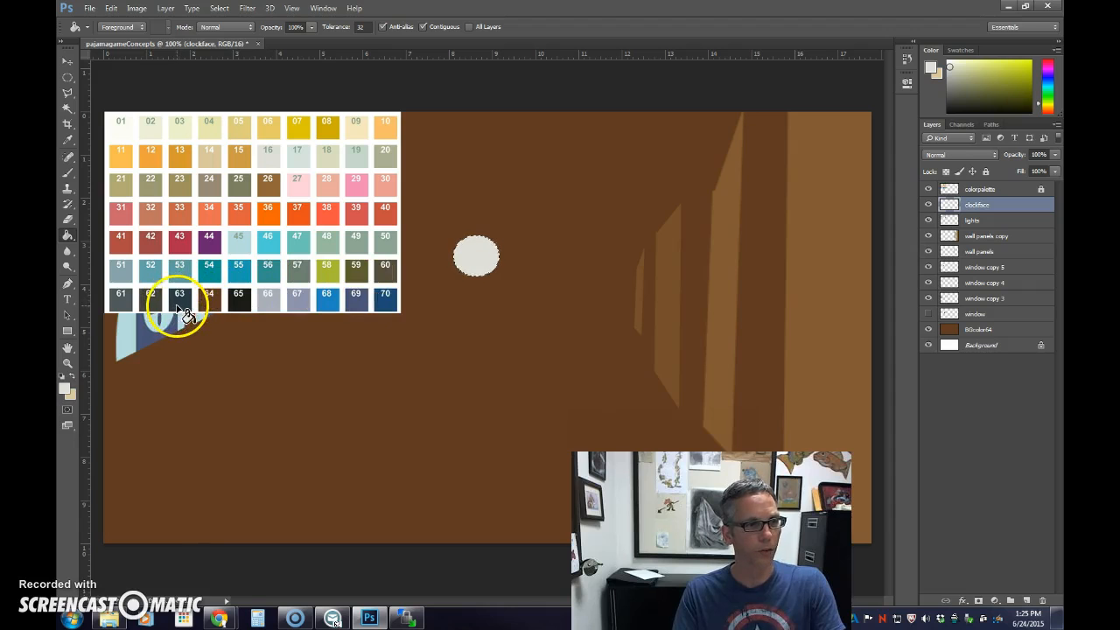
key("i")
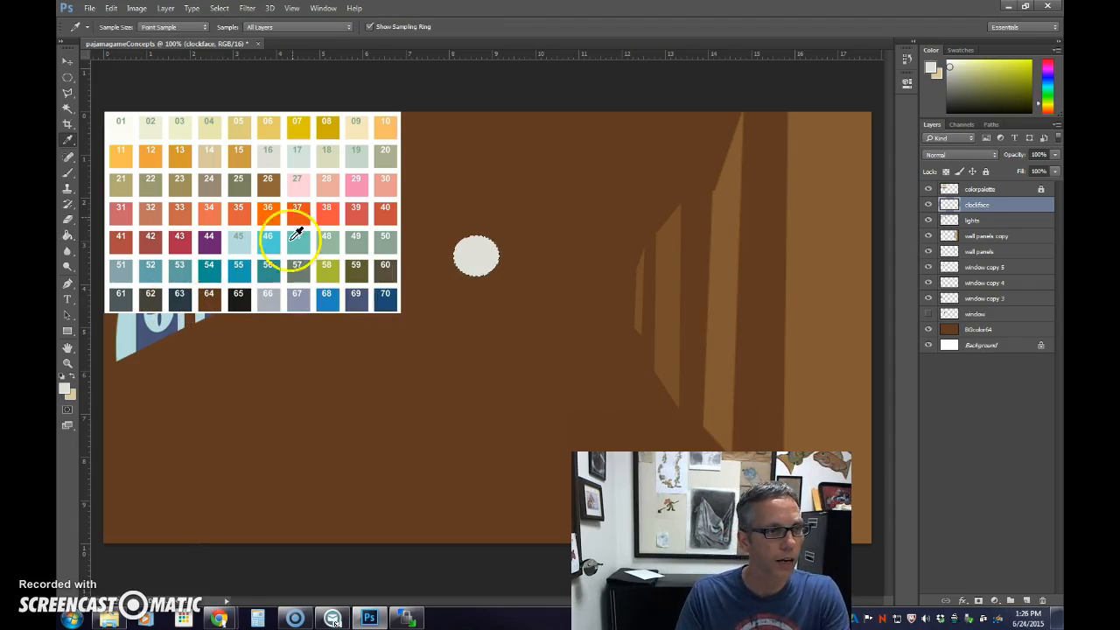
left_click_drag(284, 301, 345, 300)
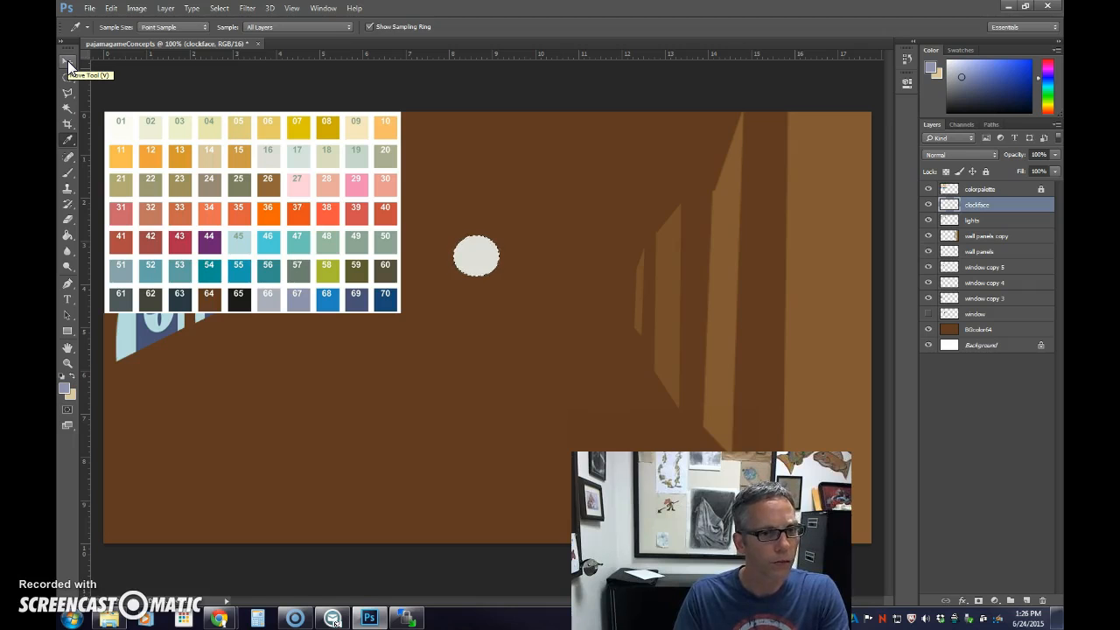
left_click_drag(125, 312, 130, 300)
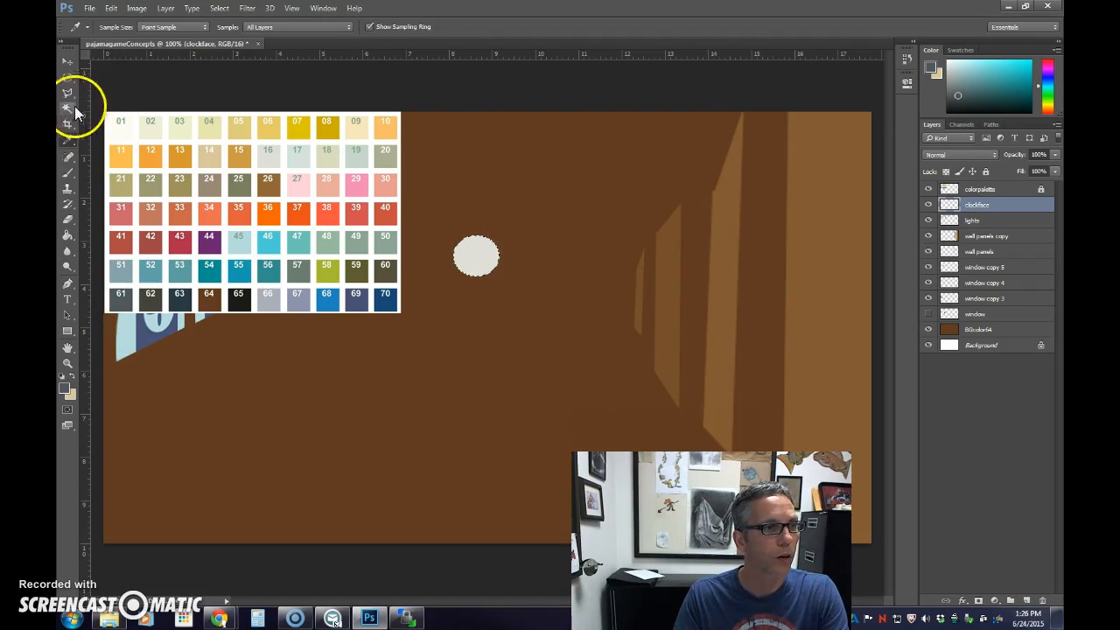
Refill the selected clock circle on the back wall with the foreground color and deselect it.
left_click(67, 62)
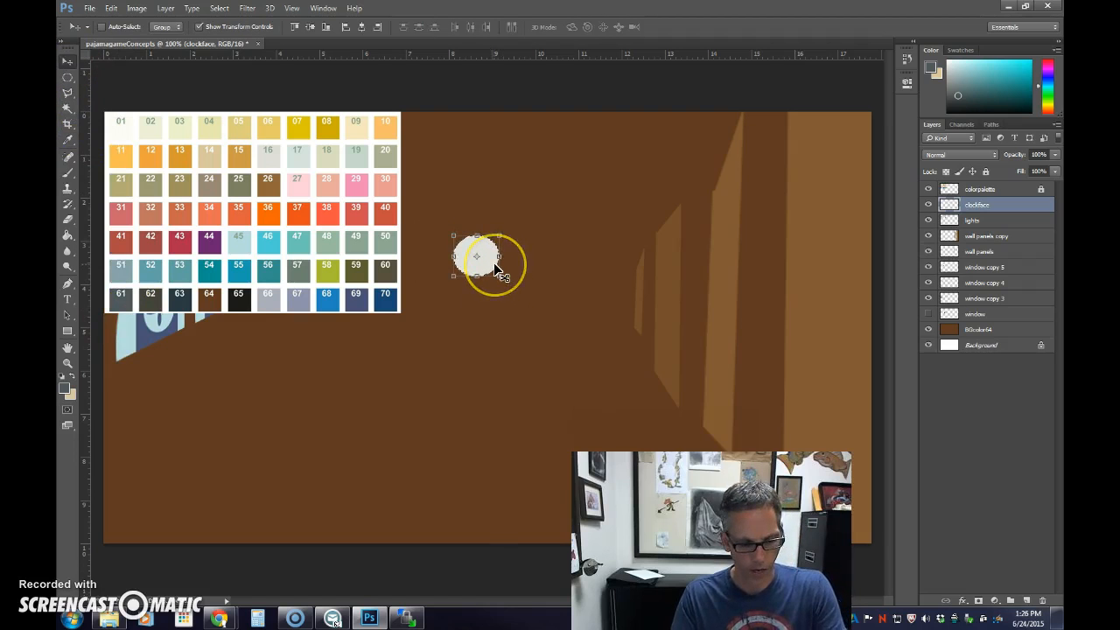
key("g")
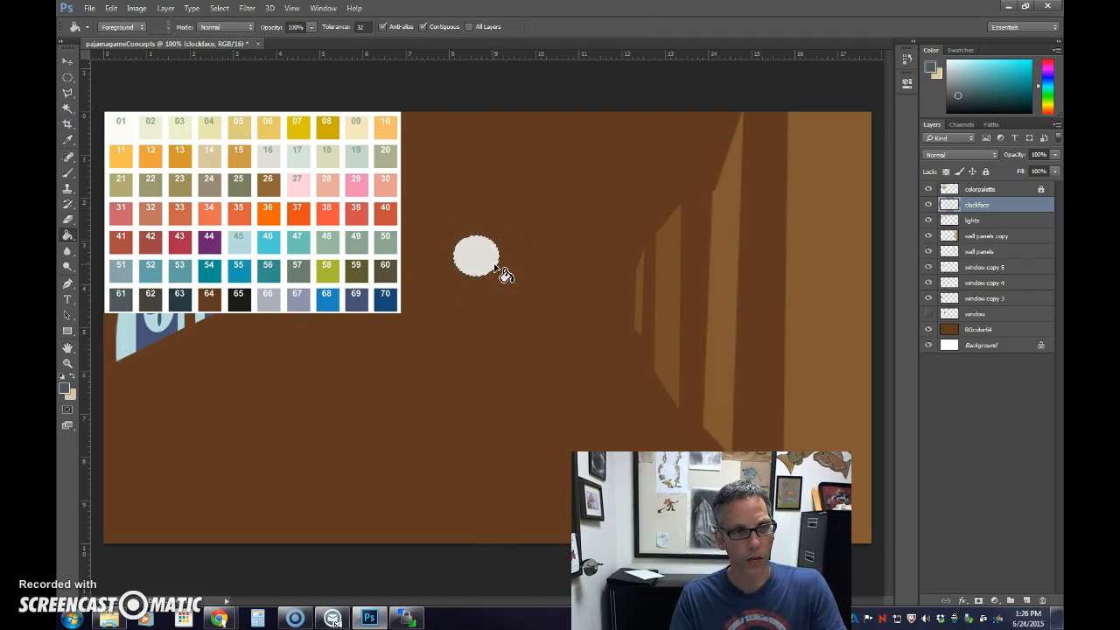
left_click(487, 261)
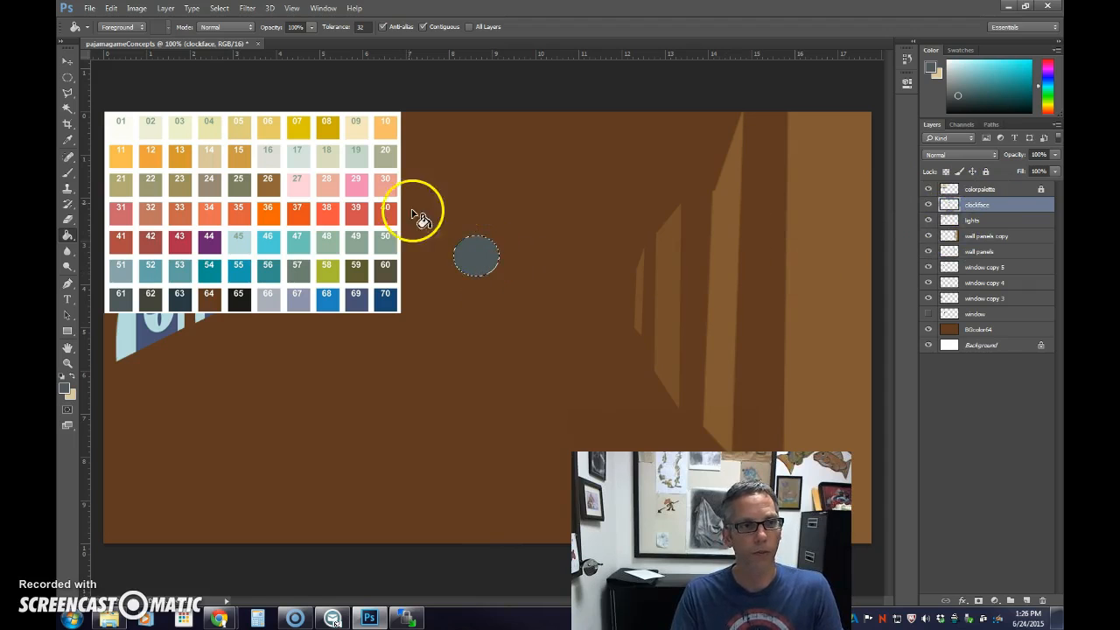
key("ctrl+d")
Make a smaller circular selection offset toward the clock disc's lower right, and fill it with swatch 01 sampled from the palette.
left_click(68, 78)
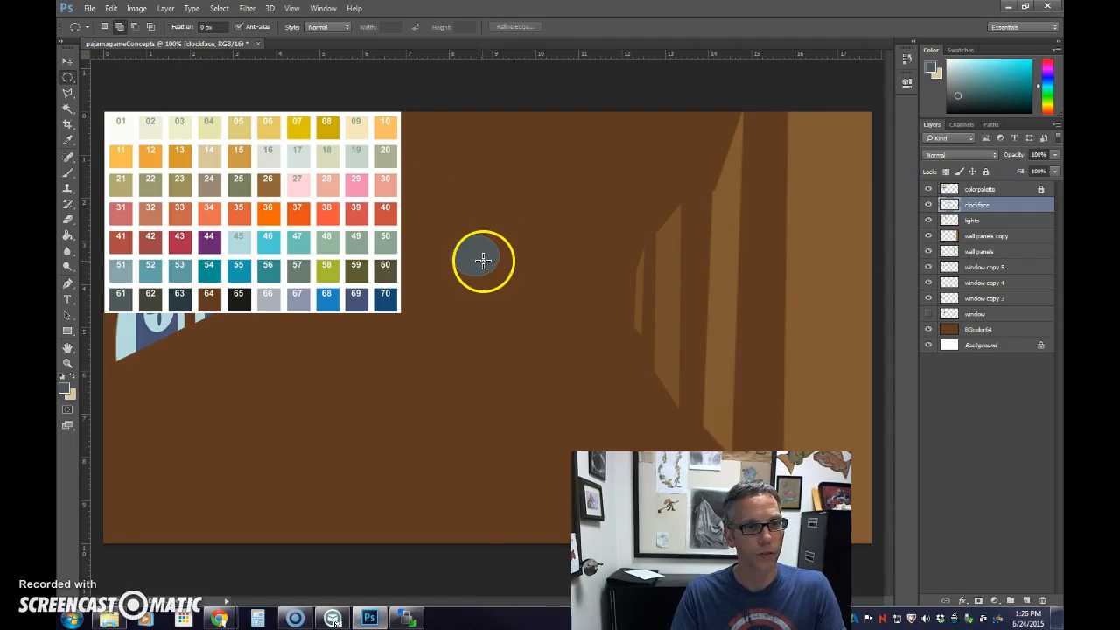
left_click_drag(464, 241, 502, 275)
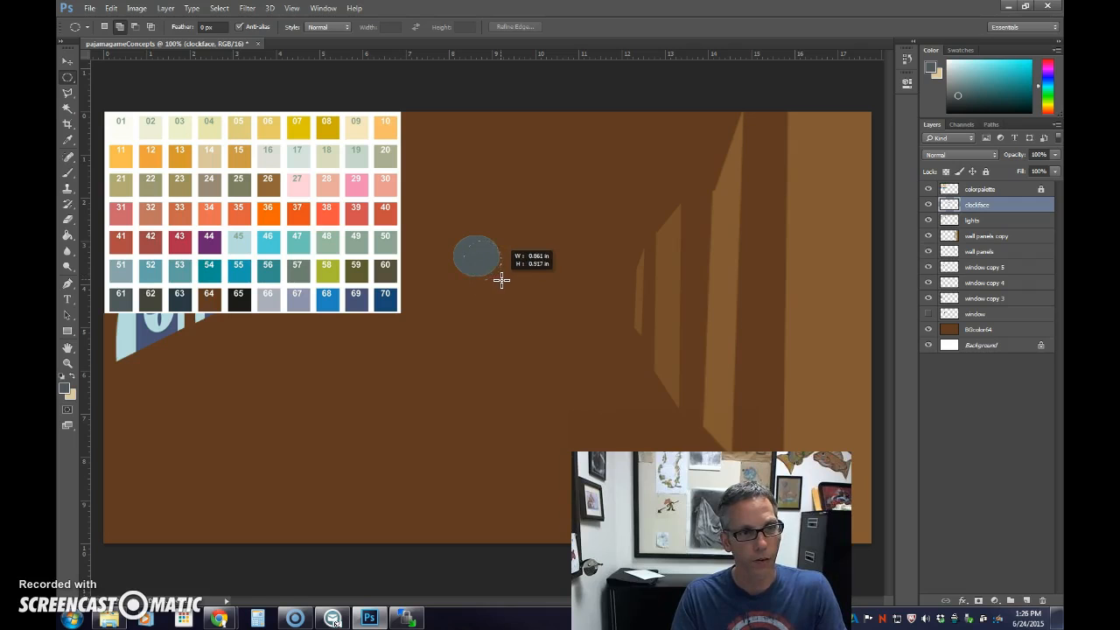
left_click_drag(504, 280, 502, 277)
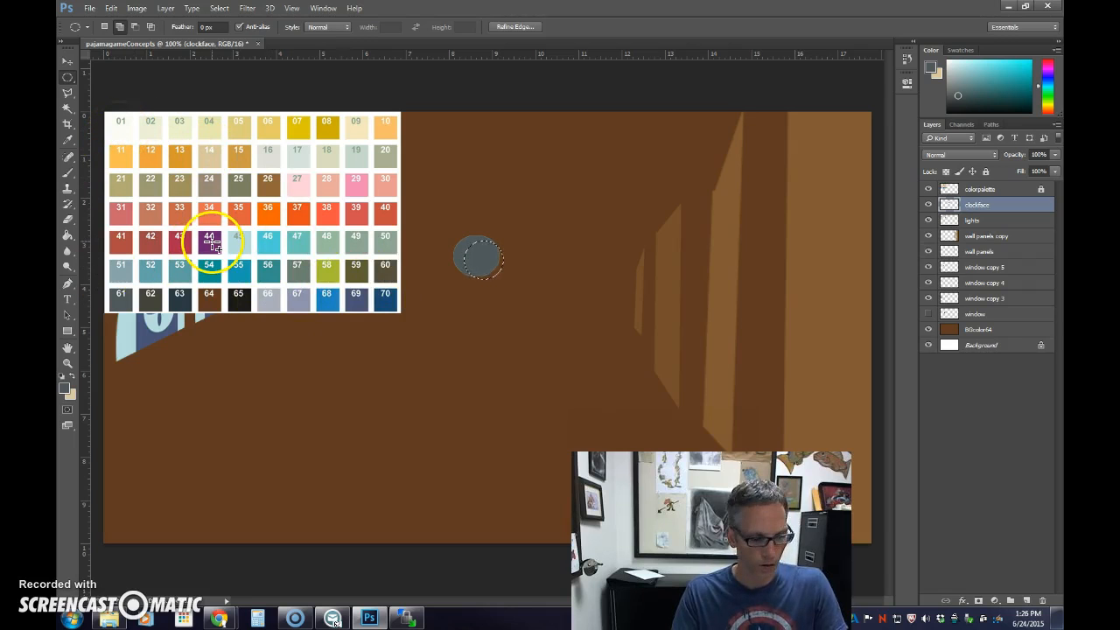
key("i")
left_click(127, 122)
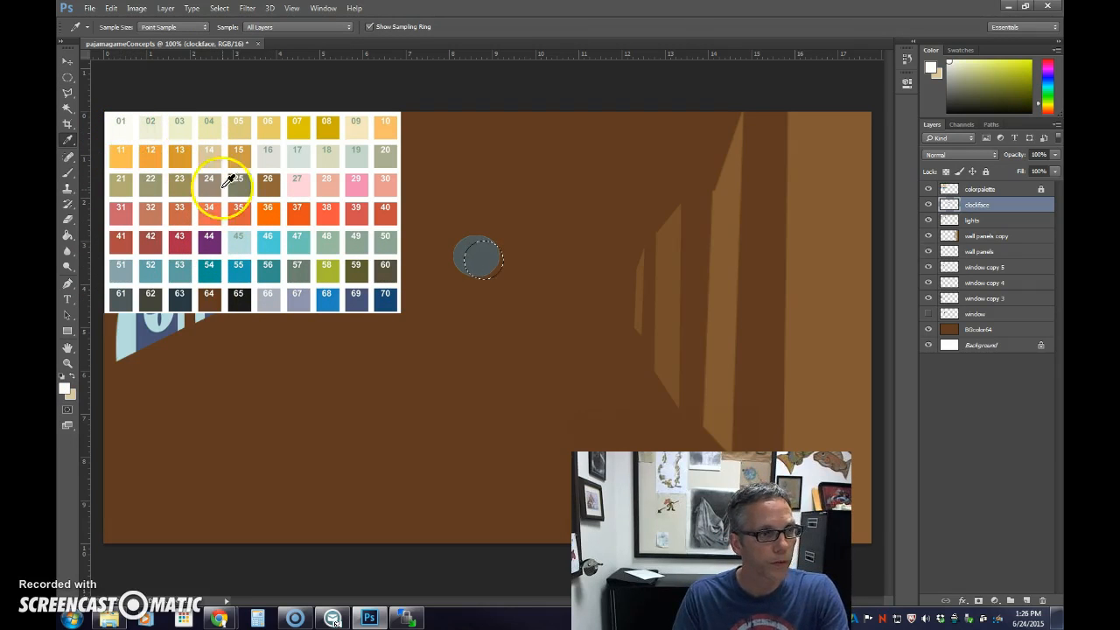
key("g")
left_click(481, 256)
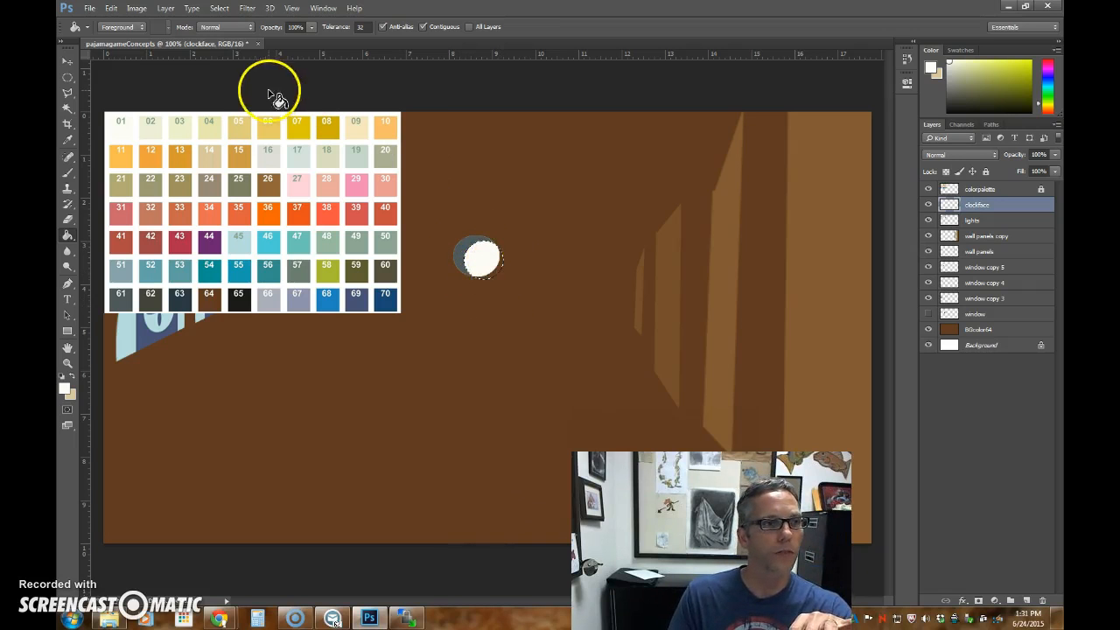
Try a new circular selection over the clock disc's lower-right part, filled with the near-white foreground color.
left_click(68, 78)
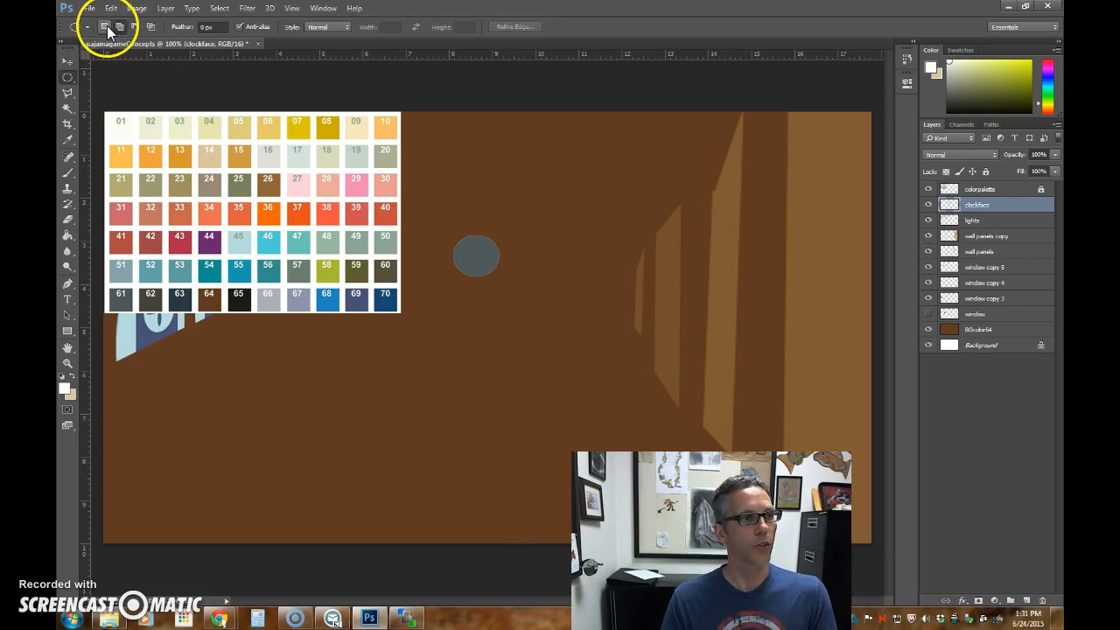
mouse_move(463, 244)
left_mouse_down()
mouse_move(498, 283)
mouse_move(510, 280)
left_mouse_up()
key("g")
left_click(464, 267)
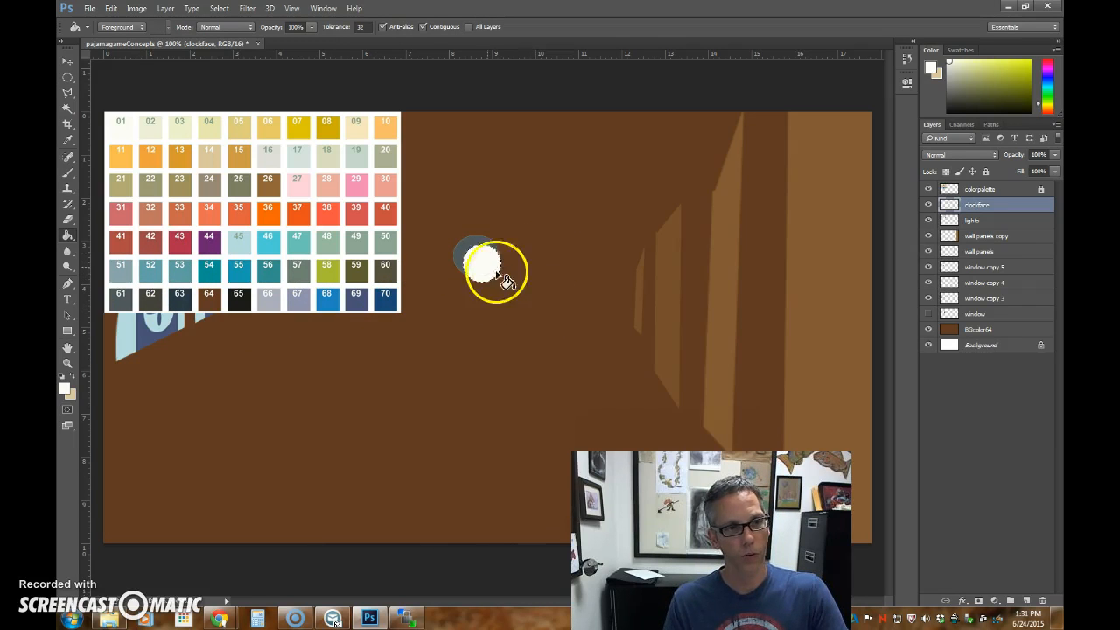
Try to reposition the near-white circle within the gray clock disc on the same layer.
left_click(67, 63)
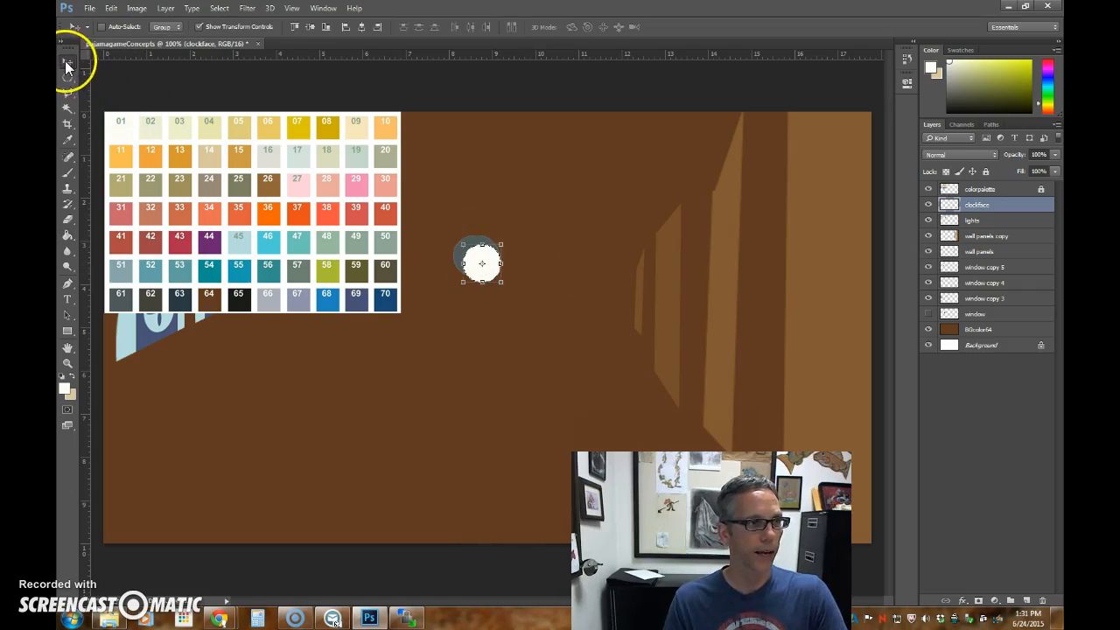
left_click_drag(480, 260, 482, 252)
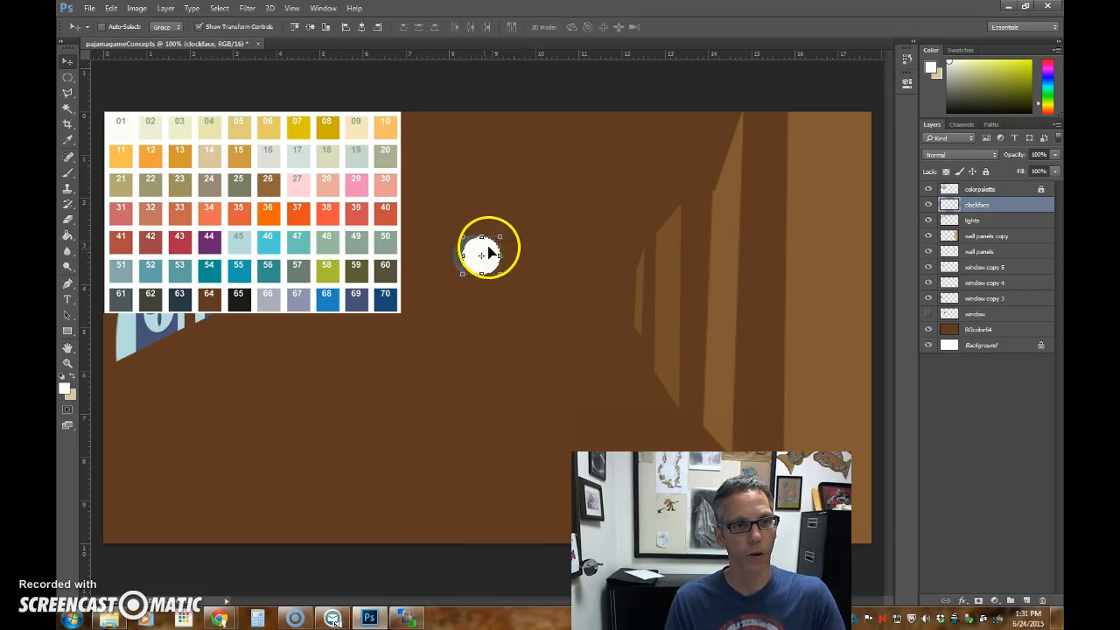
key("ctrl+Down")
key("ctrl+Down")
key("ctrl+Down")
key("ctrl+Down")
key("ctrl+Down")
key("ctrl+Down")
key("ctrl+Down")
key("ctrl+Down")
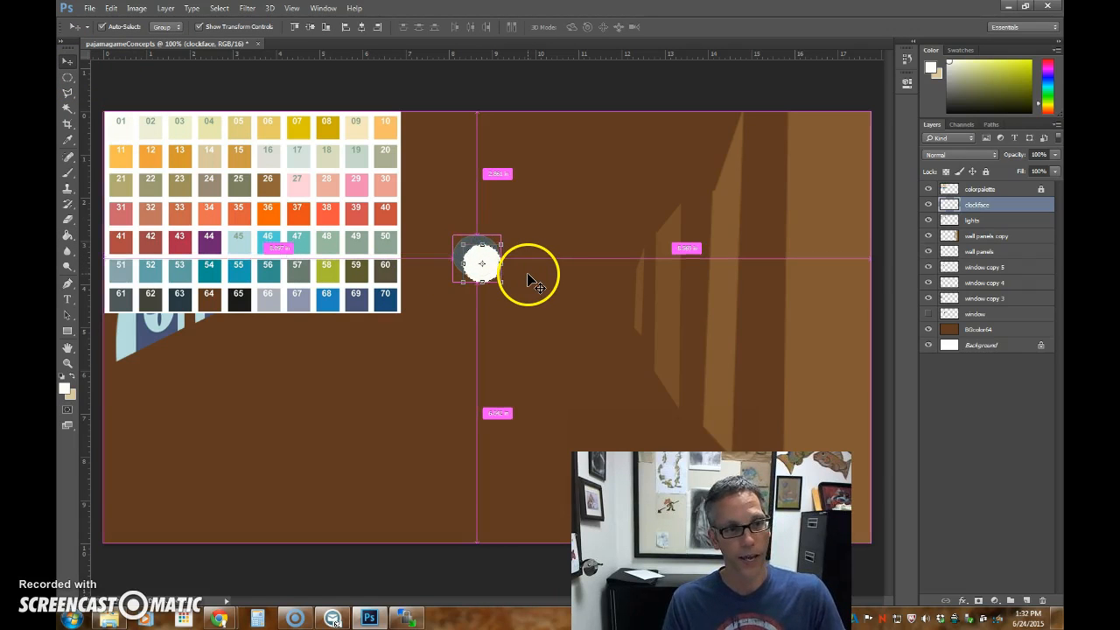
left_click(527, 280)
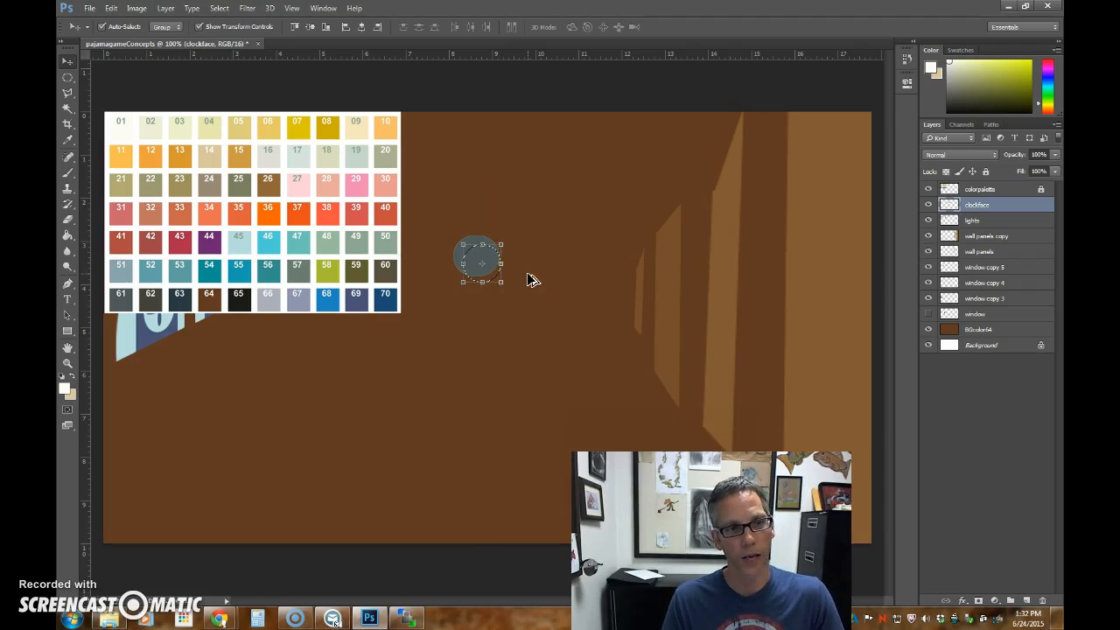
key("ctrl")
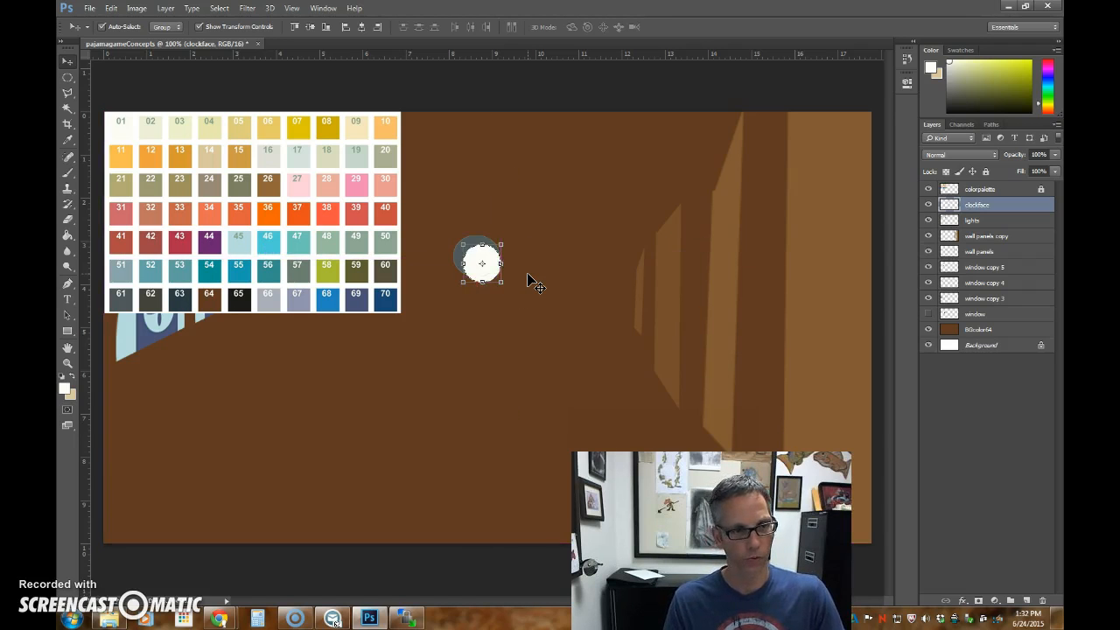
Rename the gray disc's layer as clockBase and add a new layer above it named clockFace.
left_click_drag(984, 254, 987, 206)
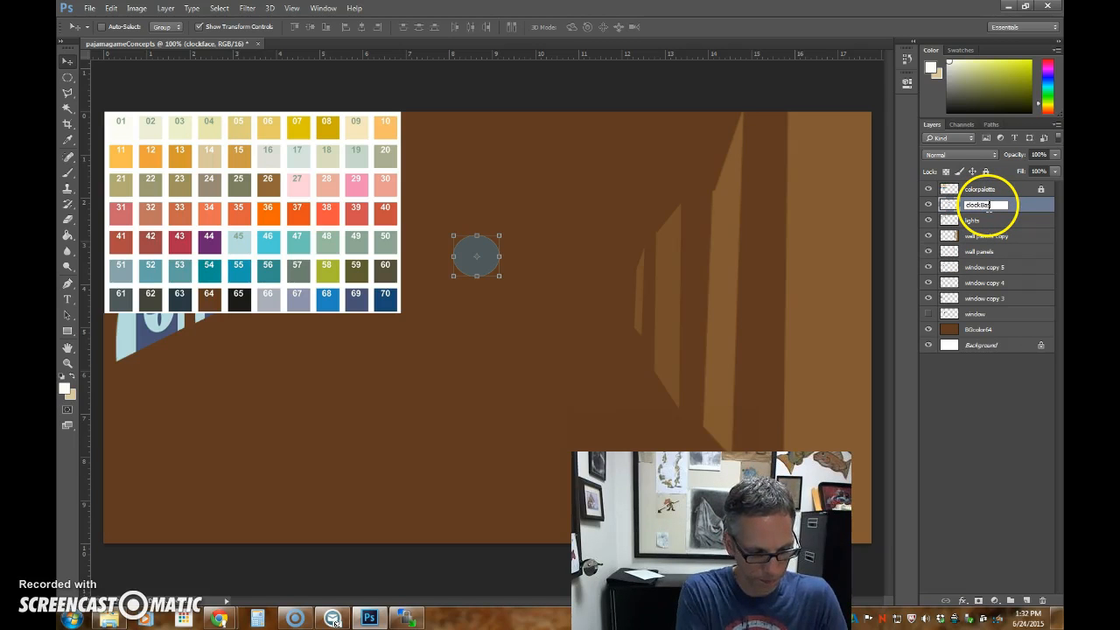
left_click(1026, 600)
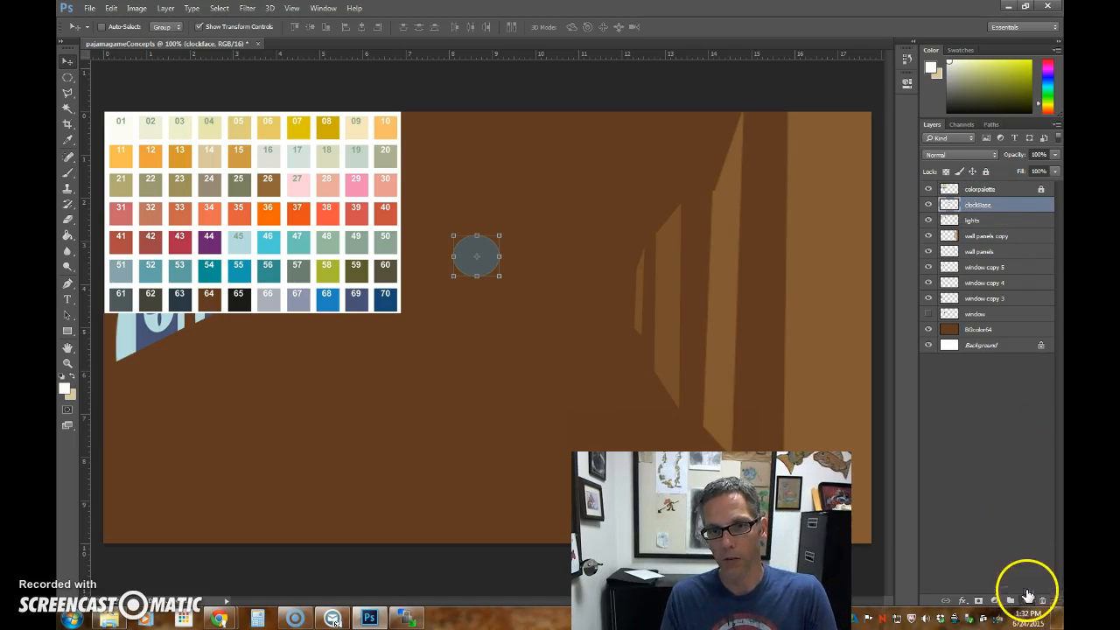
double_click(976, 205)
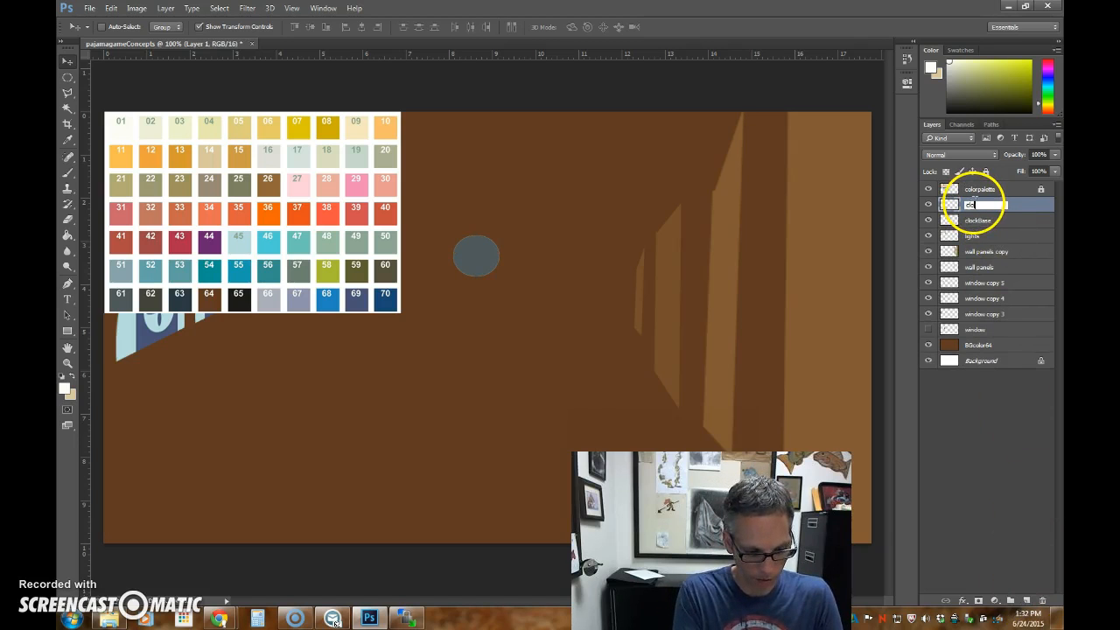
key("Return")
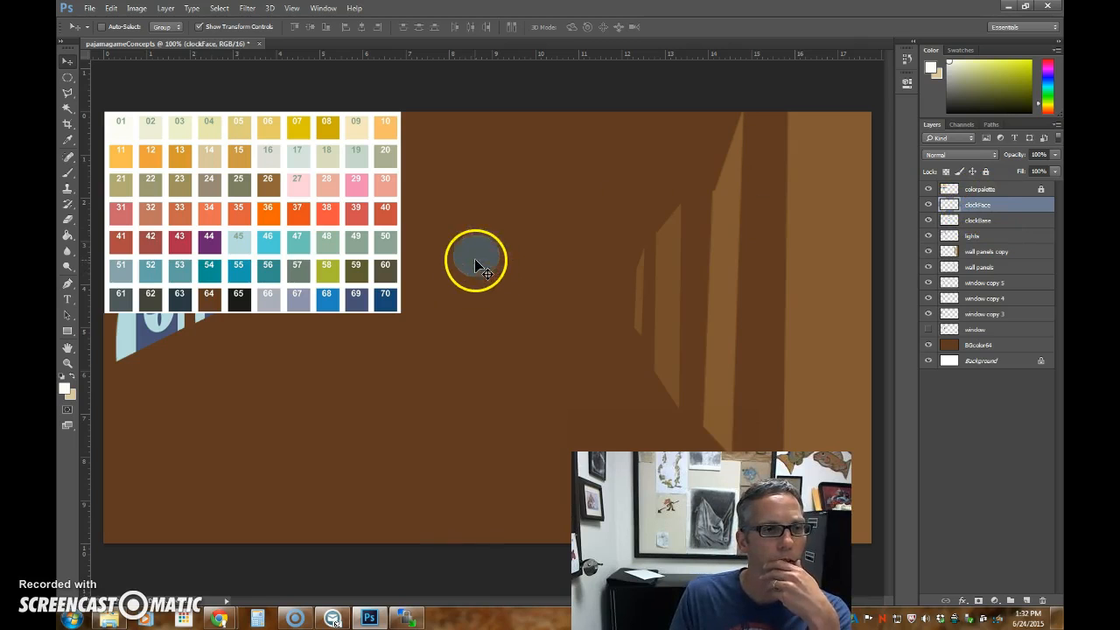
On the clockFace layer, make a circular selection slightly smaller than the gray disc and fill it with the near-white foreground color.
left_click(68, 77)
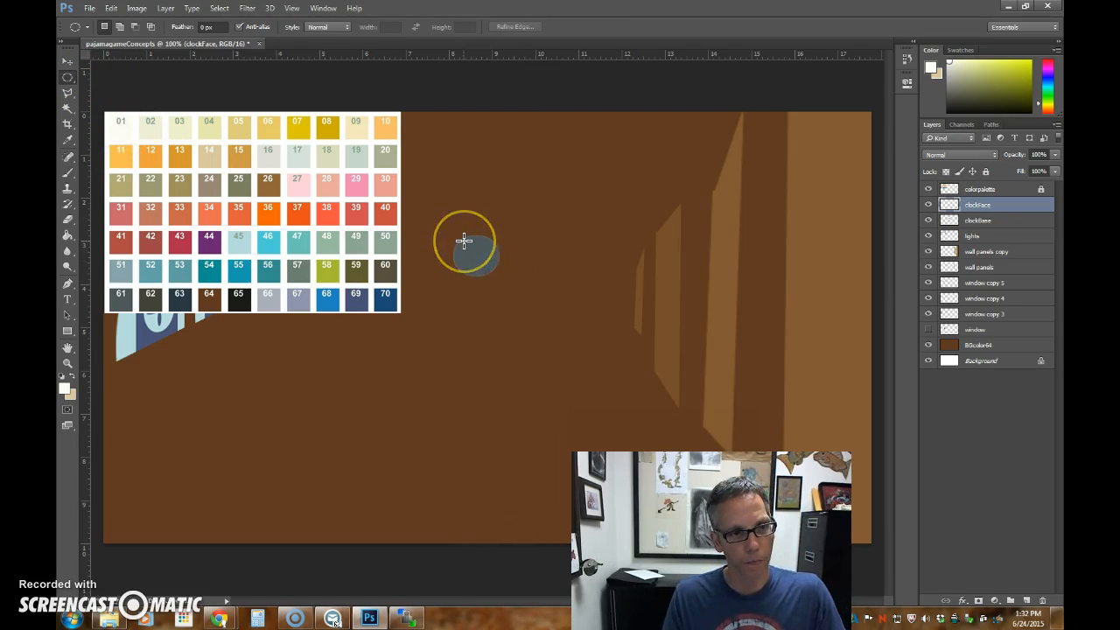
left_click_drag(464, 239, 504, 282)
key("g")
left_click(495, 268)
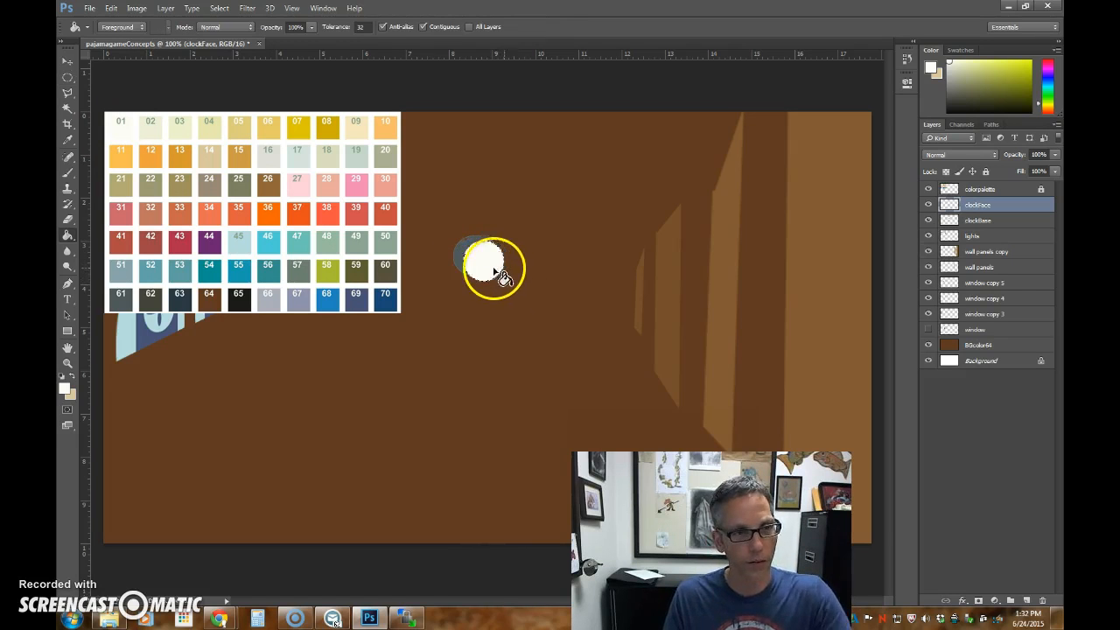
Move the white circle inside the gray disc with a thicker rim on its left side, scale it to about 88%, and deselect.
left_click(67, 61)
left_click_drag(459, 254, 477, 255)
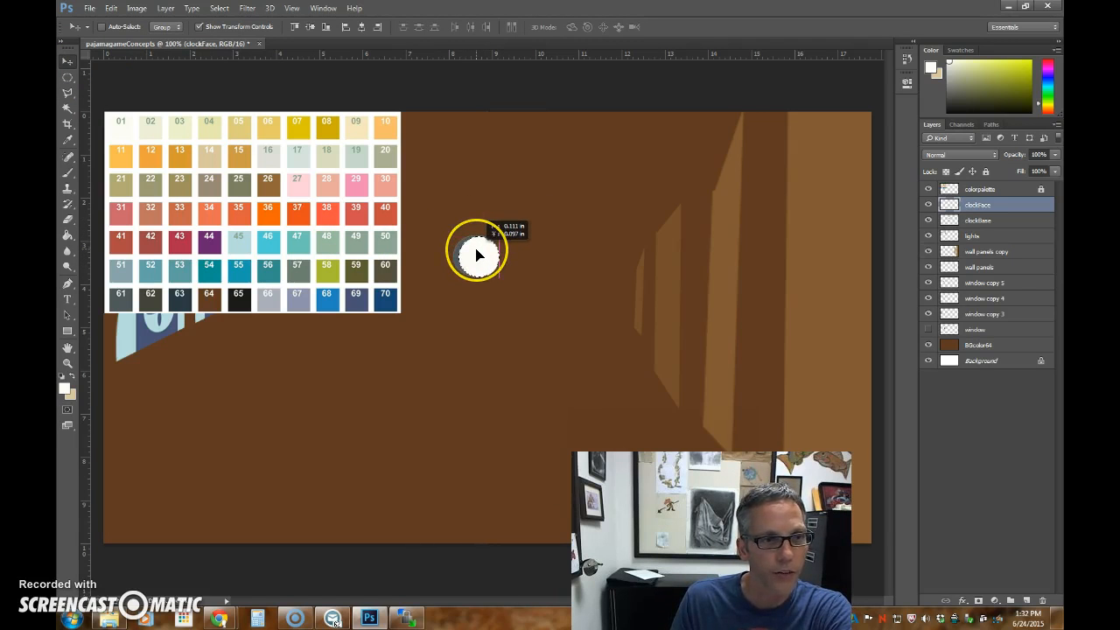
left_click(559, 275)
mouse_move(477, 255)
left_mouse_down()
mouse_move(482, 233)
mouse_move(500, 232)
mouse_move(475, 255)
mouse_move(501, 237)
mouse_move(485, 254)
mouse_move(500, 250)
left_mouse_up()
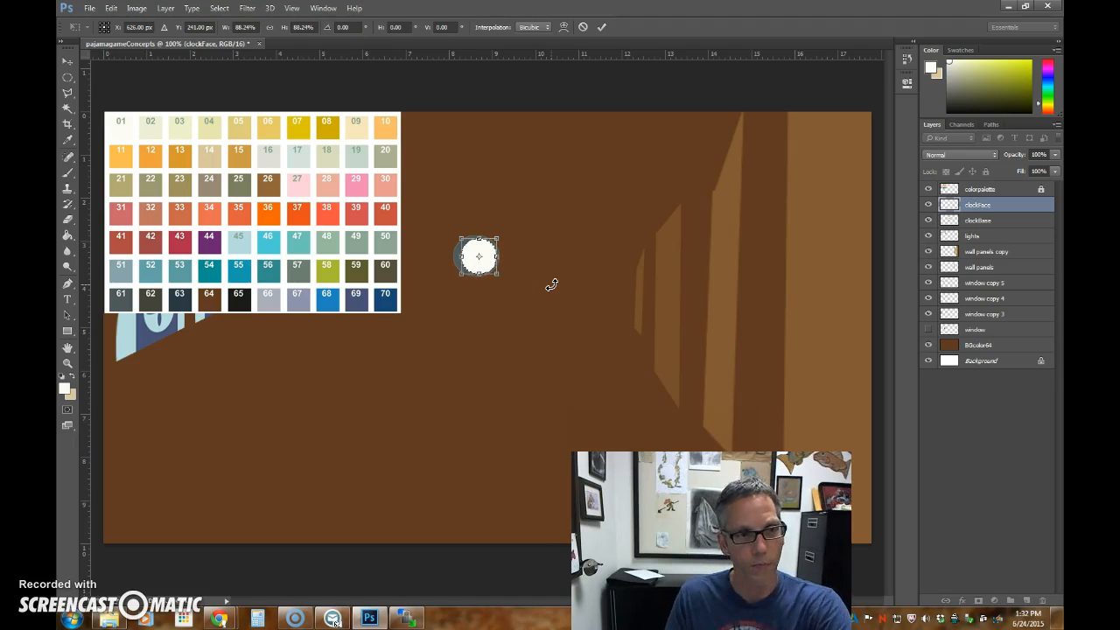
key("Return")
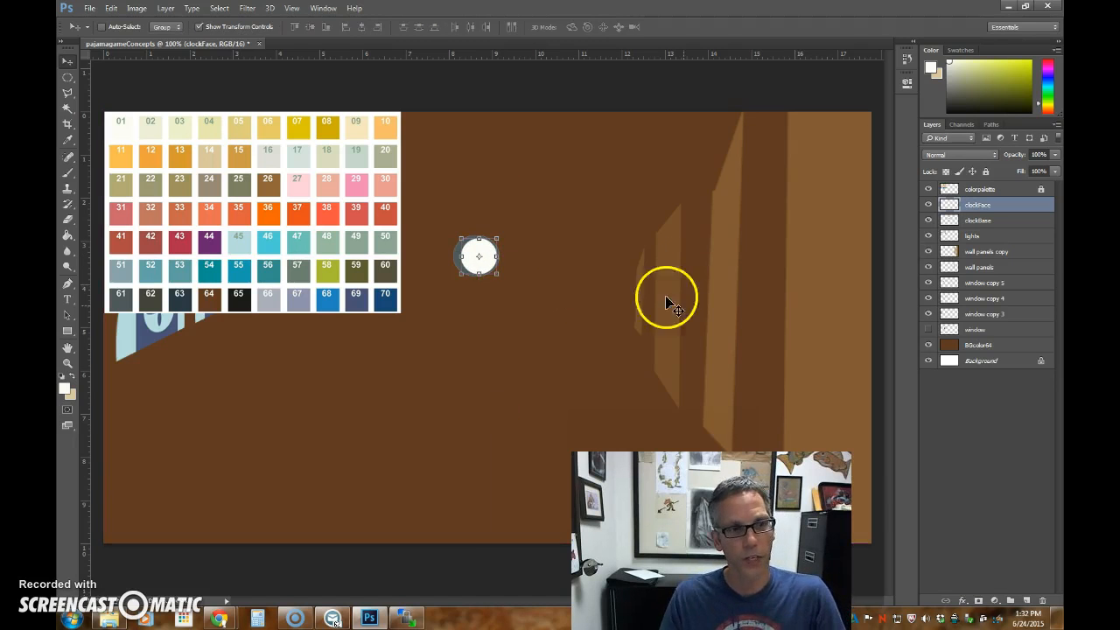
left_click(979, 434)
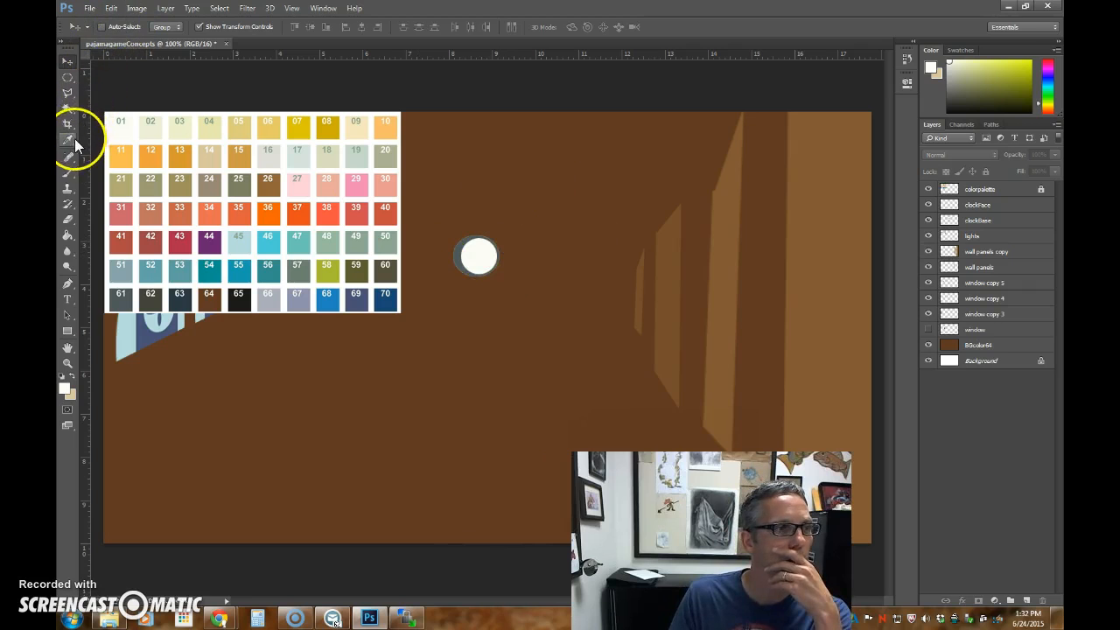
Sample near-black swatch 65 from the palette as the foreground color for brush painting.
left_click(68, 171)
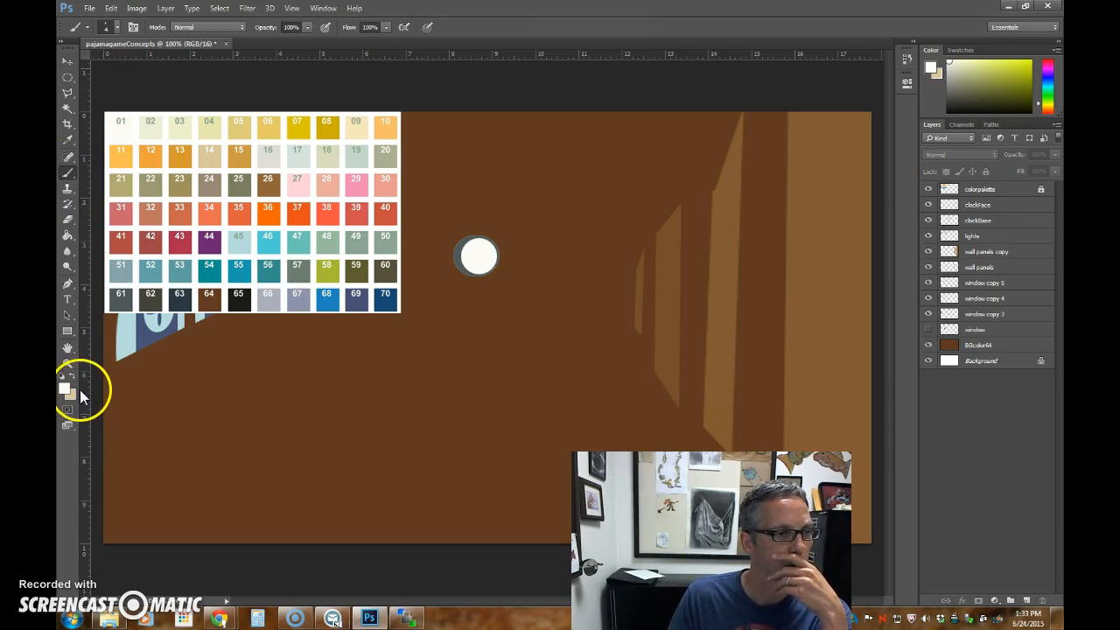
key("i")
left_click(241, 300)
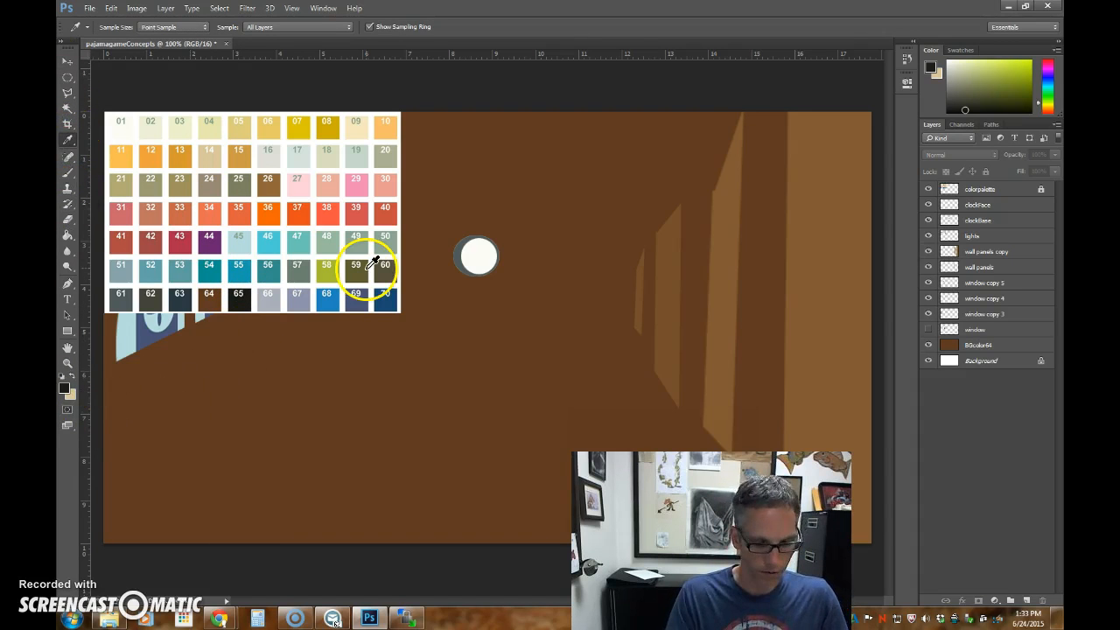
On the clockFace layer, paint a center dot with two hands pointing to about 11 and 8 o'clock.
key("ctrl+plus")
key("ctrl+plus")
key("ctrl+plus")
left_click_drag(373, 265, 383, 405)
mouse_move(409, 97)
left_mouse_down()
mouse_move(398, 386)
mouse_move(402, 327)
mouse_move(422, 306)
left_mouse_up()
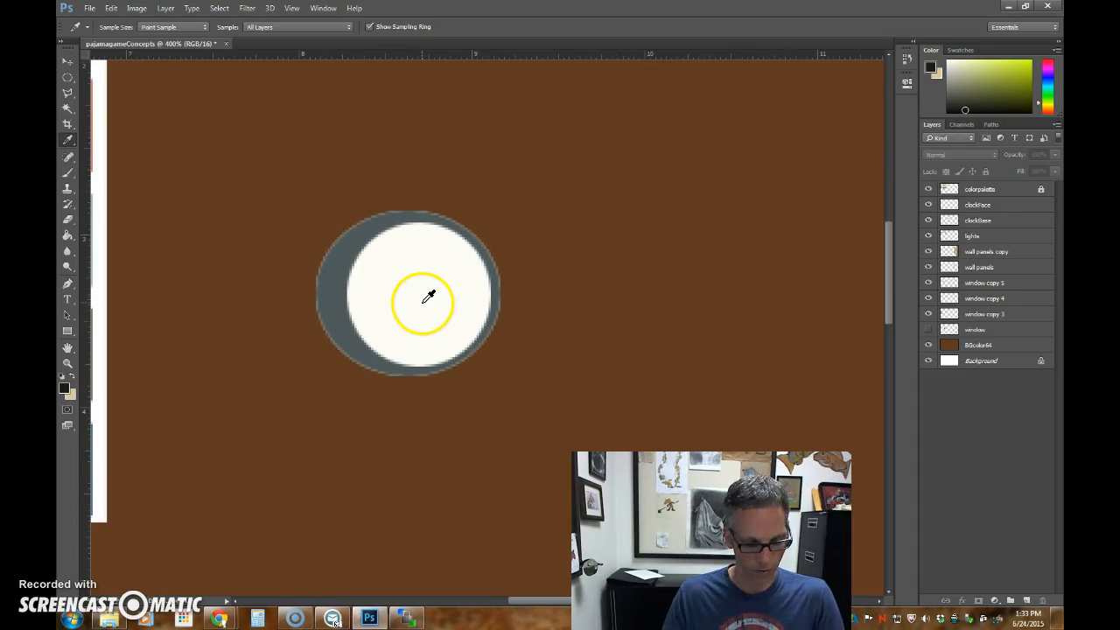
key("b")
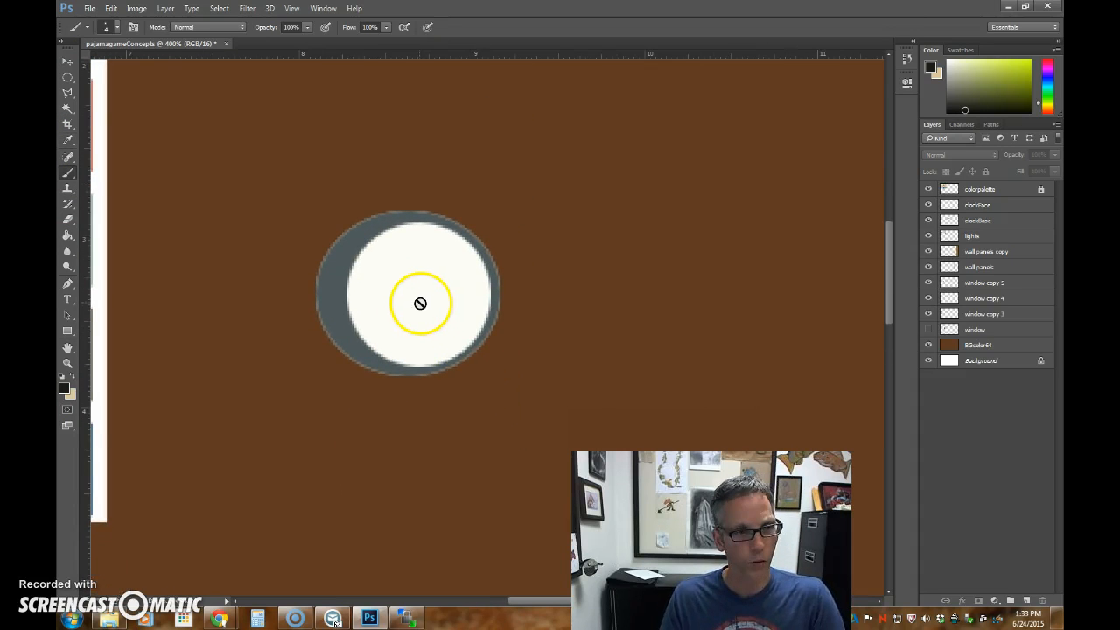
left_click(980, 205)
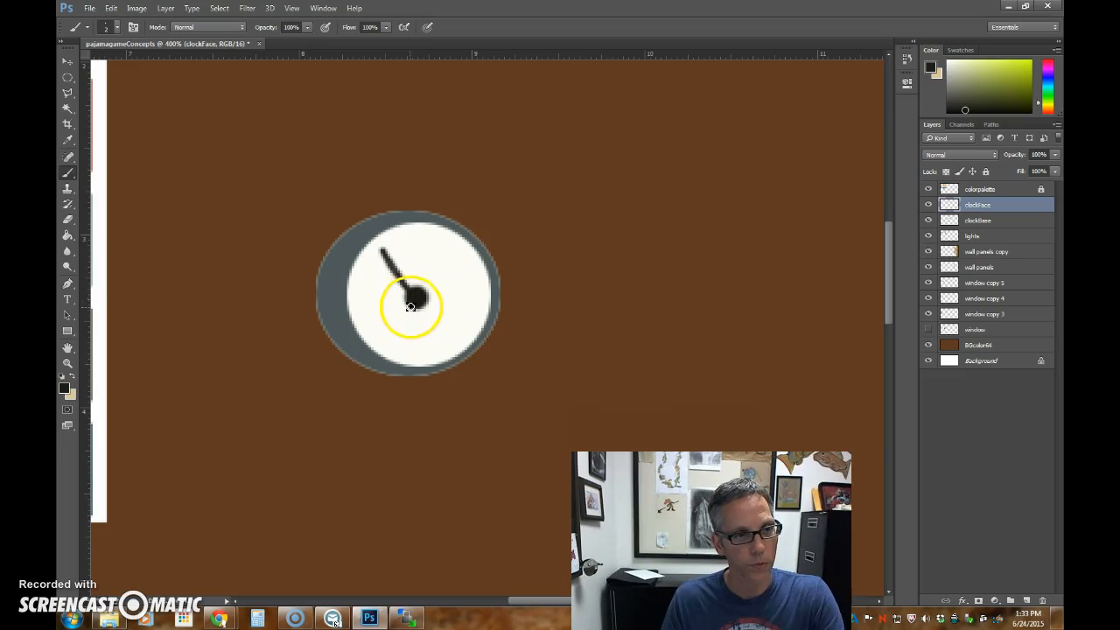
mouse_move(411, 307)
left_mouse_down()
mouse_move(372, 328)
mouse_move(409, 307)
left_mouse_up()
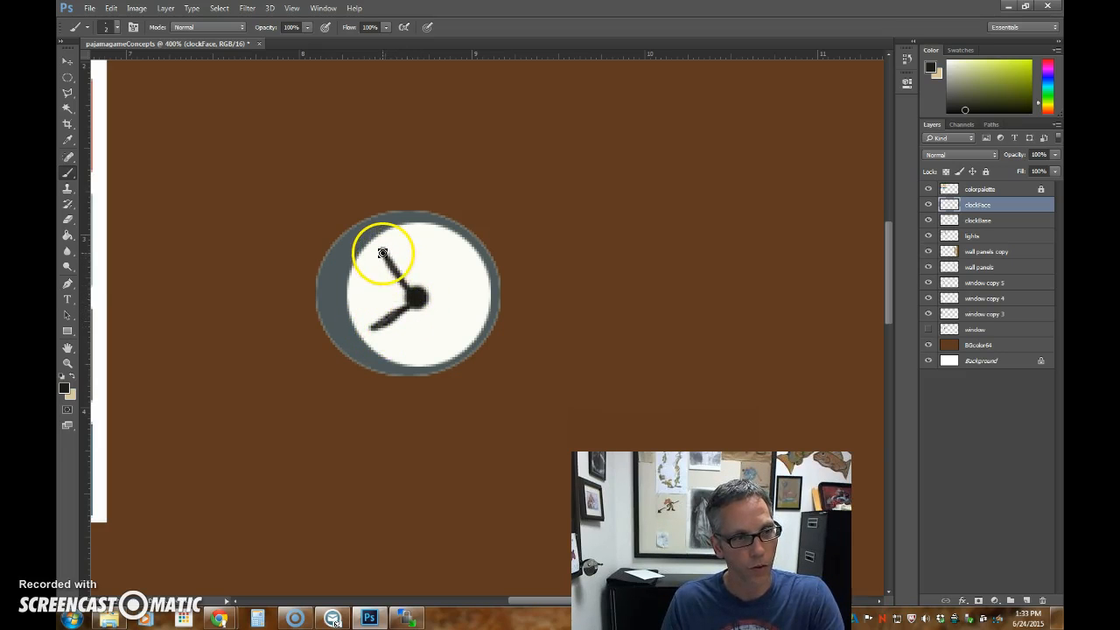
Touch up the clock hand pointing to about 11 and hide the colorpalette layer.
left_click_drag(375, 242, 411, 291)
key("ctrl+0")
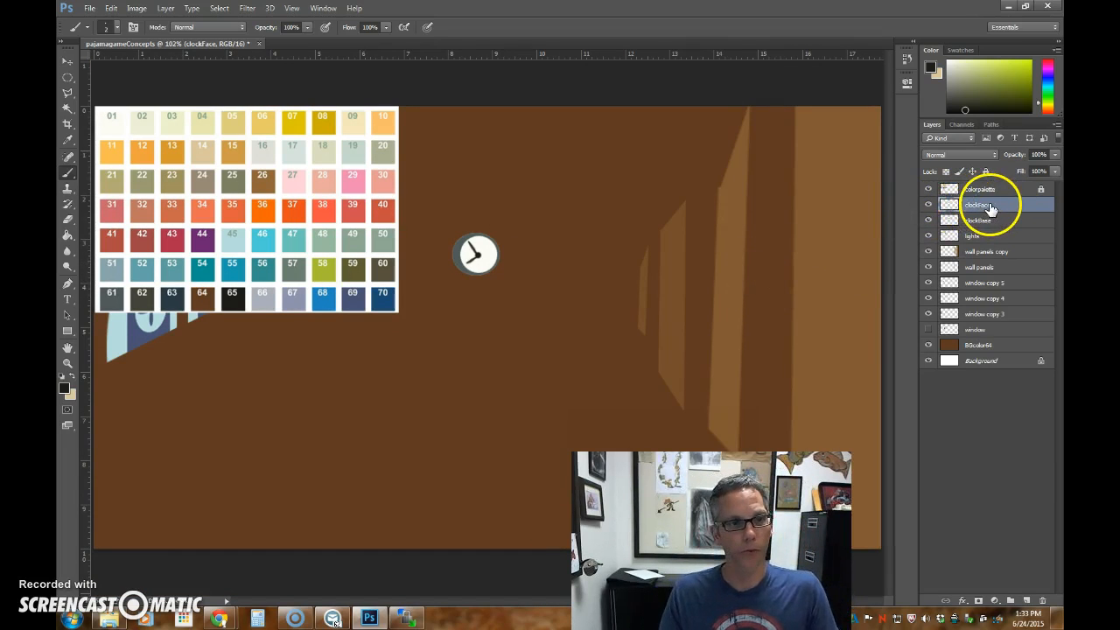
left_click(929, 189)
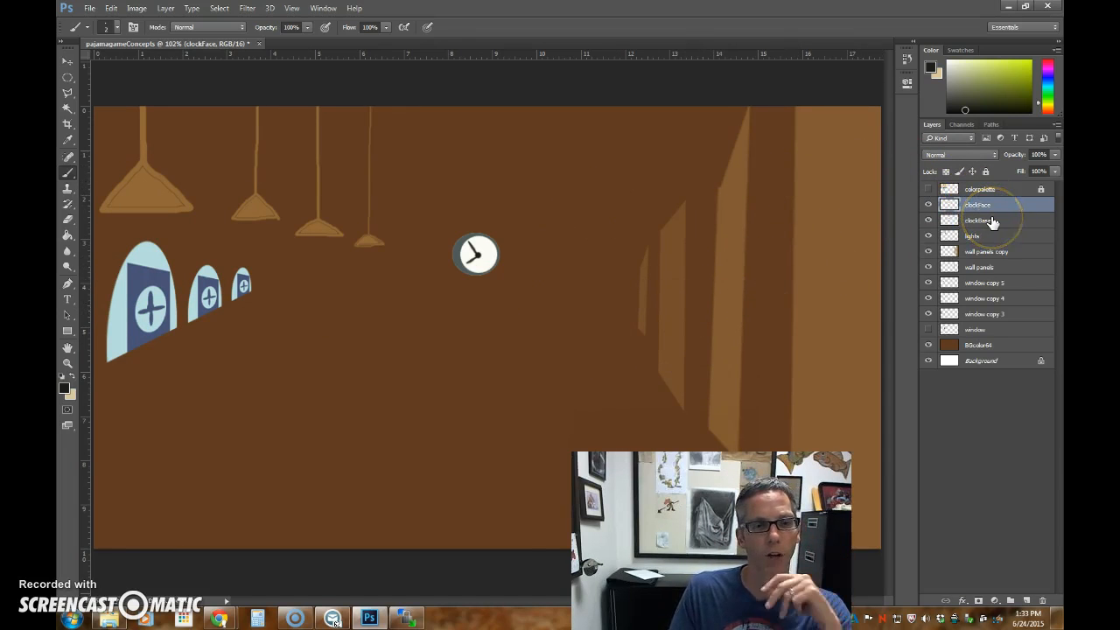
left_click(813, 313)
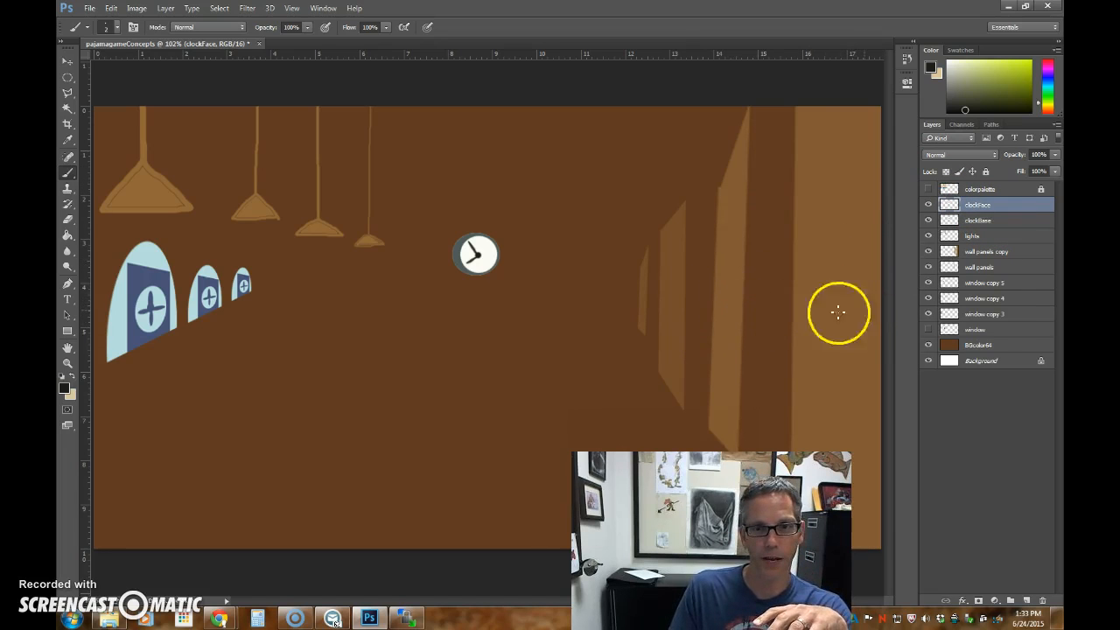
Toggle the wall panels layer's visibility off and on to check which panels it holds.
left_click(995, 269)
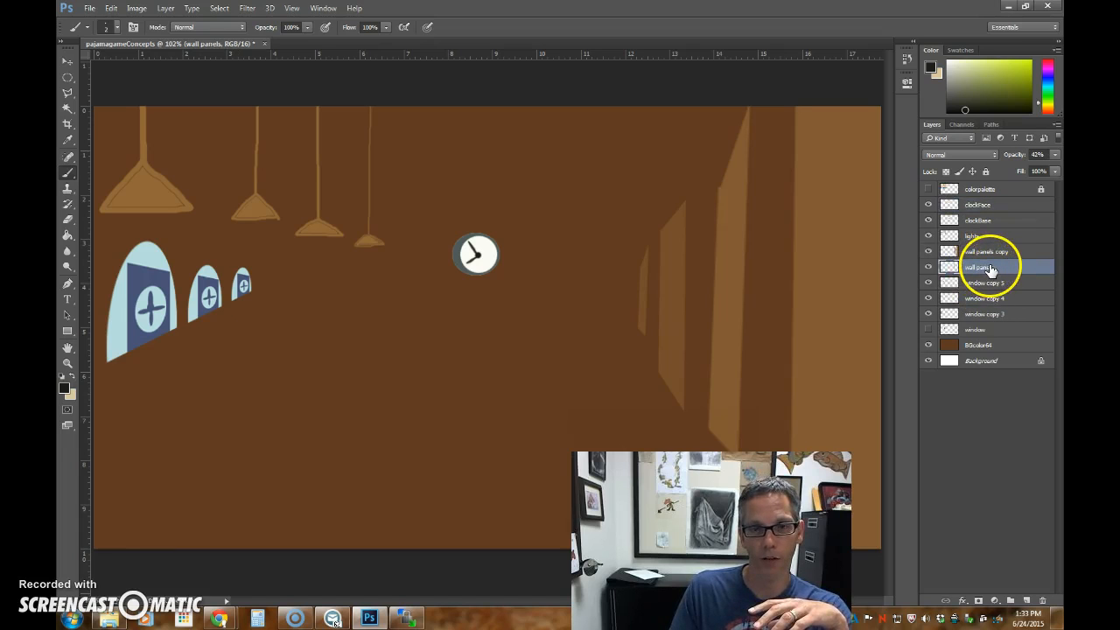
left_click(928, 267)
left_click(928, 267)
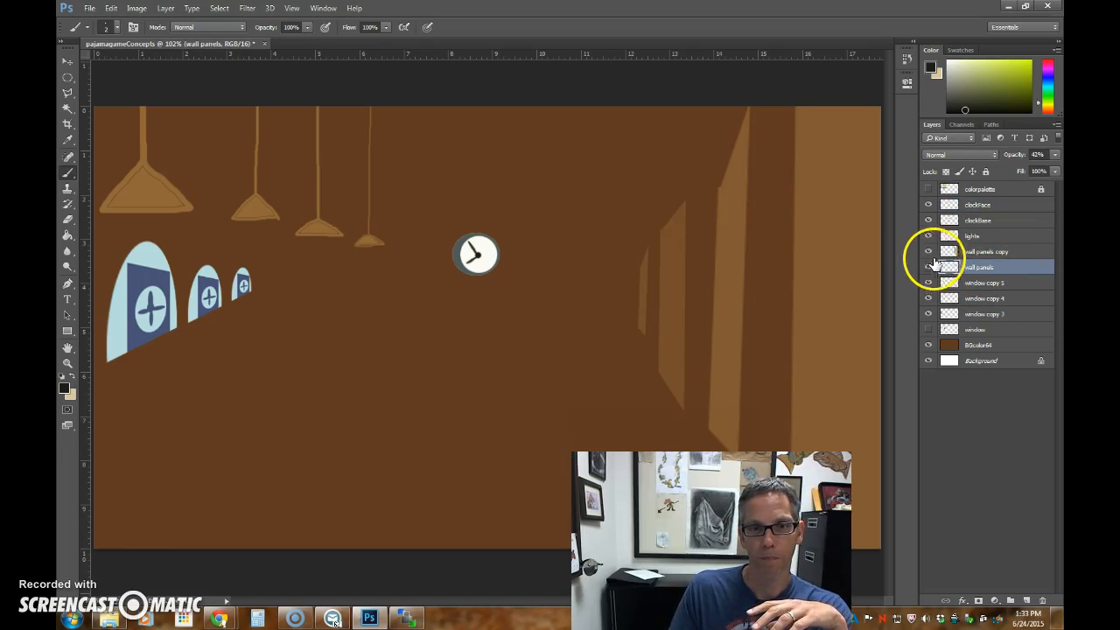
Add a Hue/Saturation adjustment clipped to the wall panels copy layer, with Colorize on and hue 296.
left_click(988, 253)
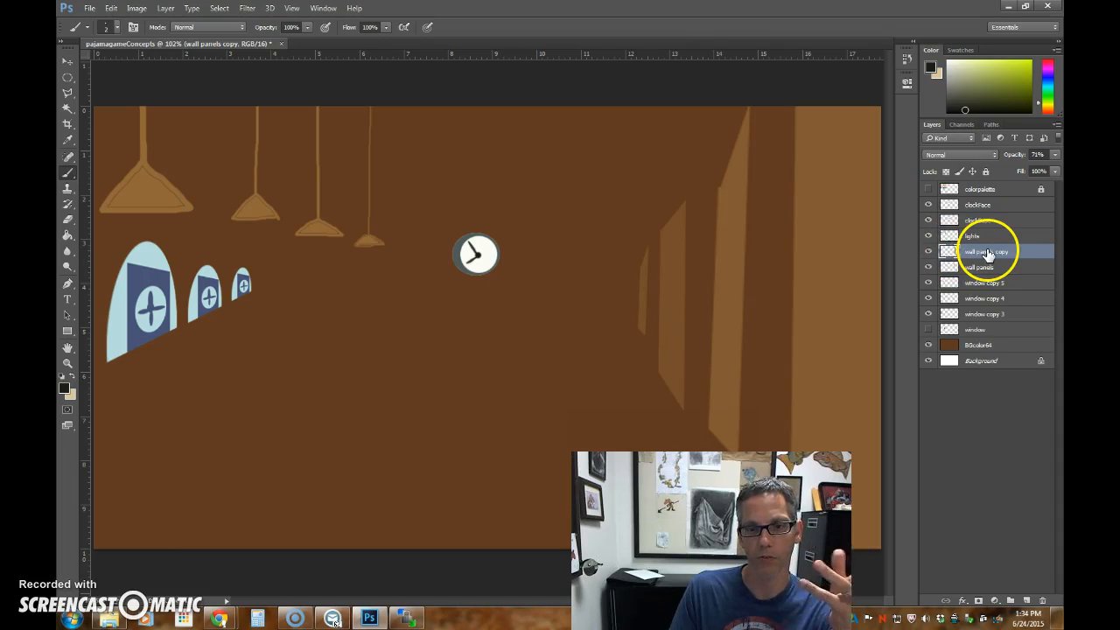
left_click(995, 600)
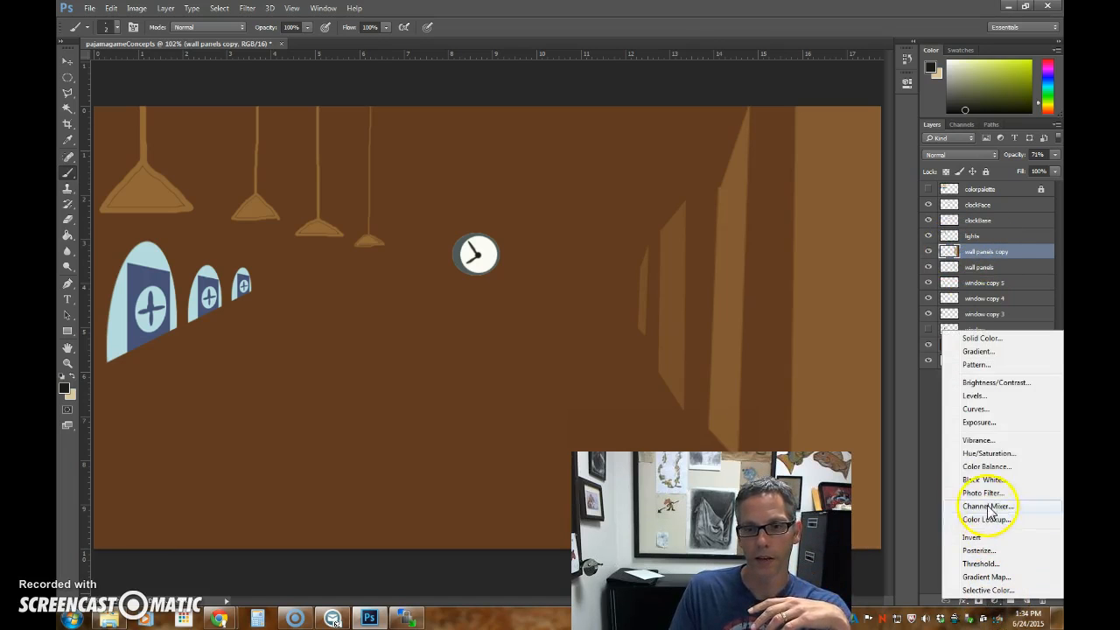
left_click(985, 452)
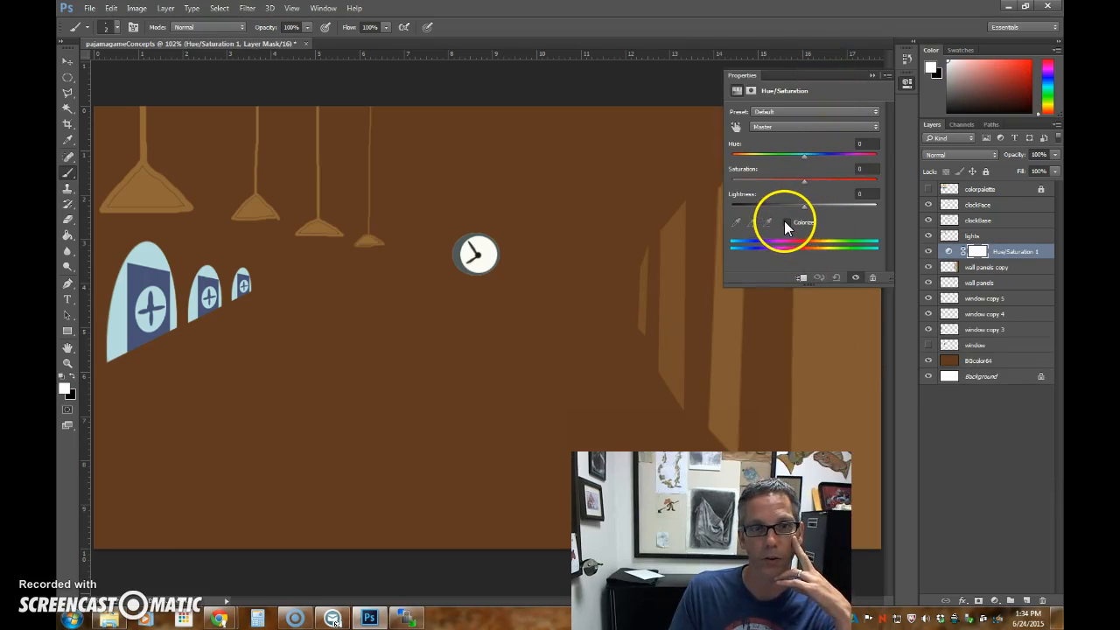
left_click(787, 223)
left_click(802, 278)
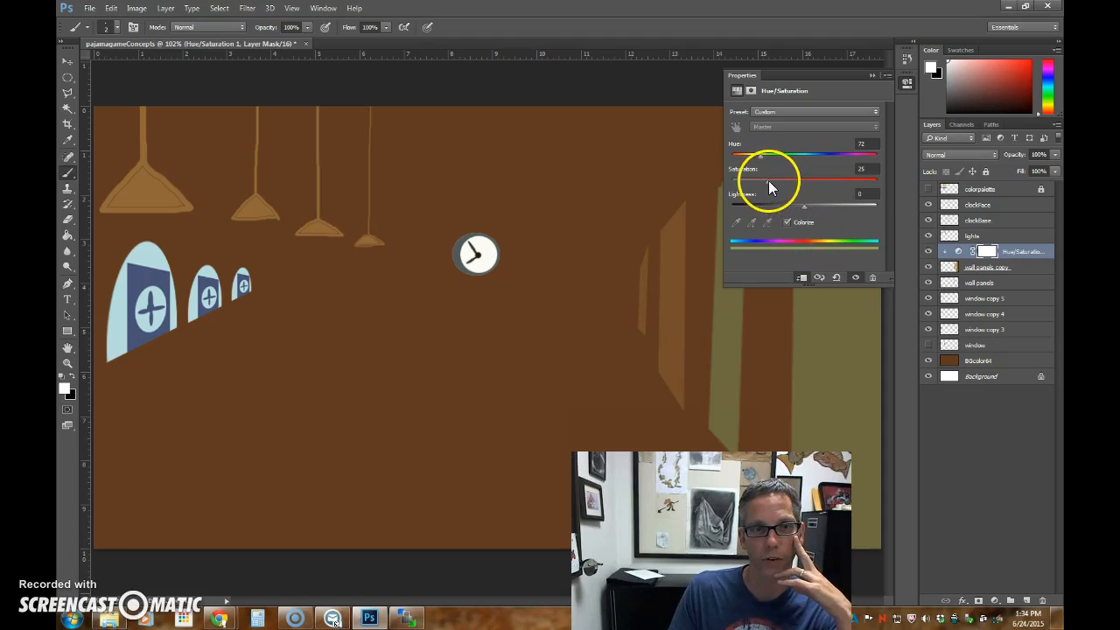
left_click_drag(754, 159, 852, 162)
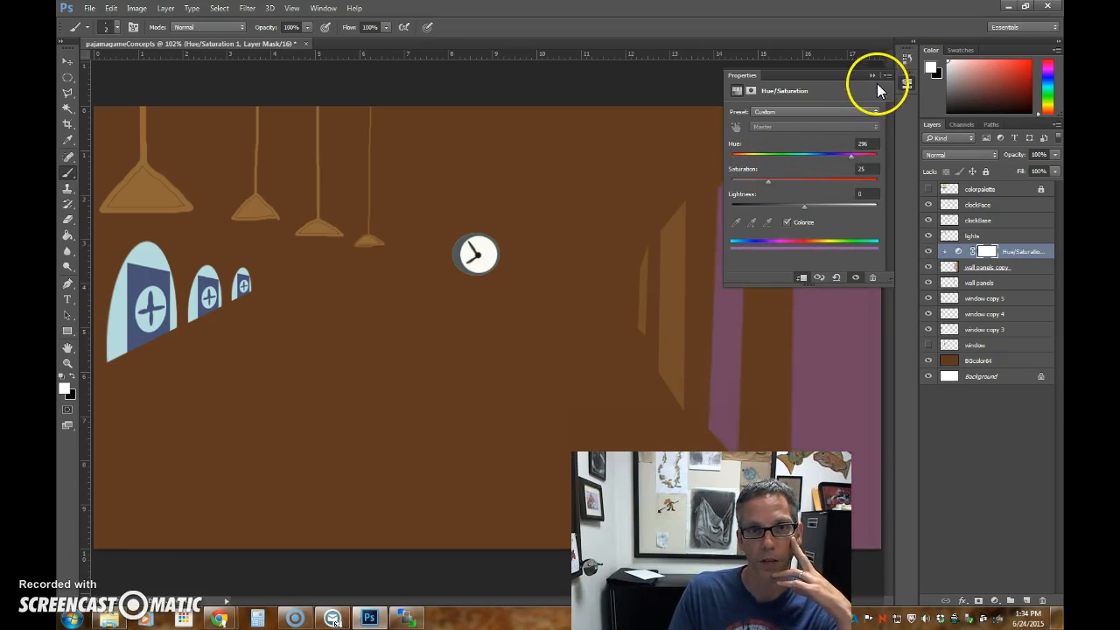
Delete the Hue/Saturation adjustment above the wall panels copy layer and collapse its properties.
left_click(872, 279)
left_click(529, 226)
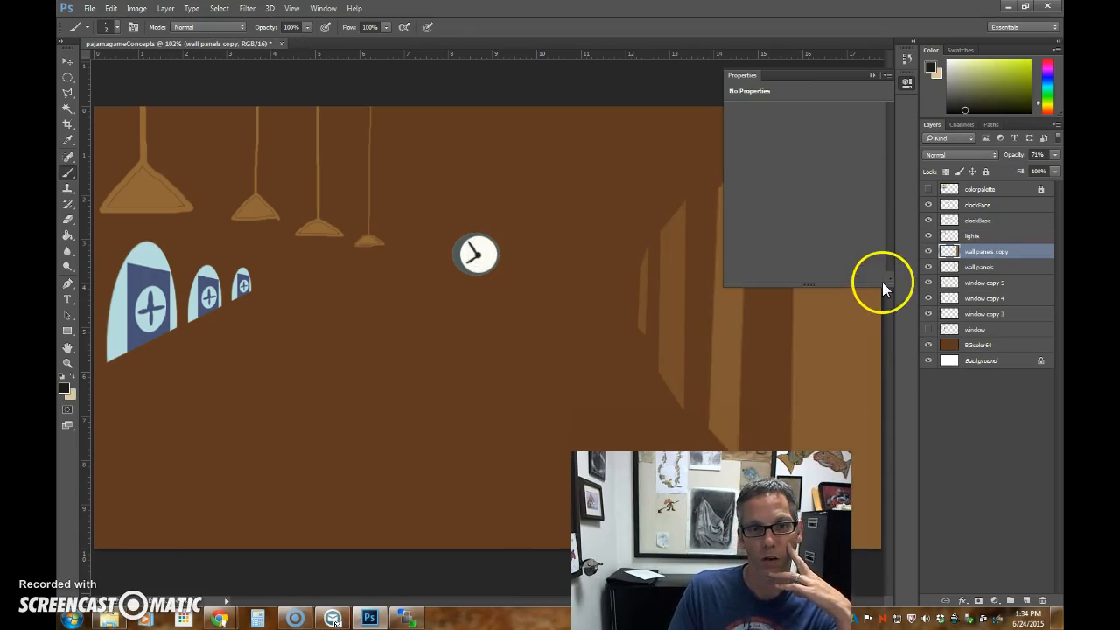
left_click(872, 76)
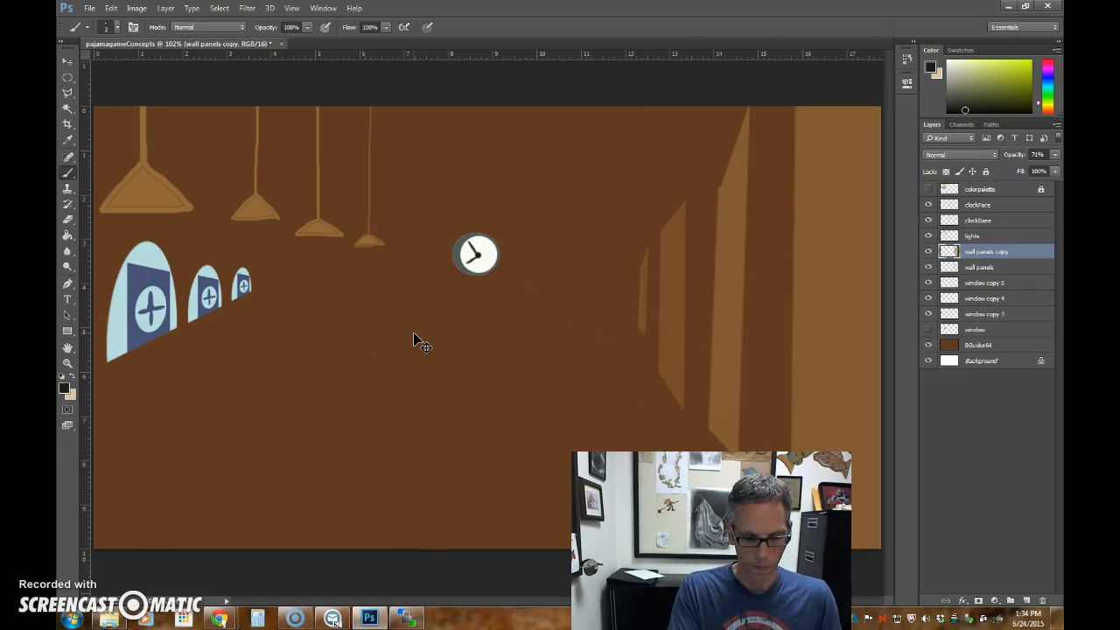
Examine how the whole composition reads at small sizes of 16.7% and 33.3%, ending with the image fitted on screen.
key("ctrl+minus")
key("ctrl+minus")
key("ctrl+minus")
key("ctrl+minus")
key("ctrl+minus")
key("ctrl+minus")
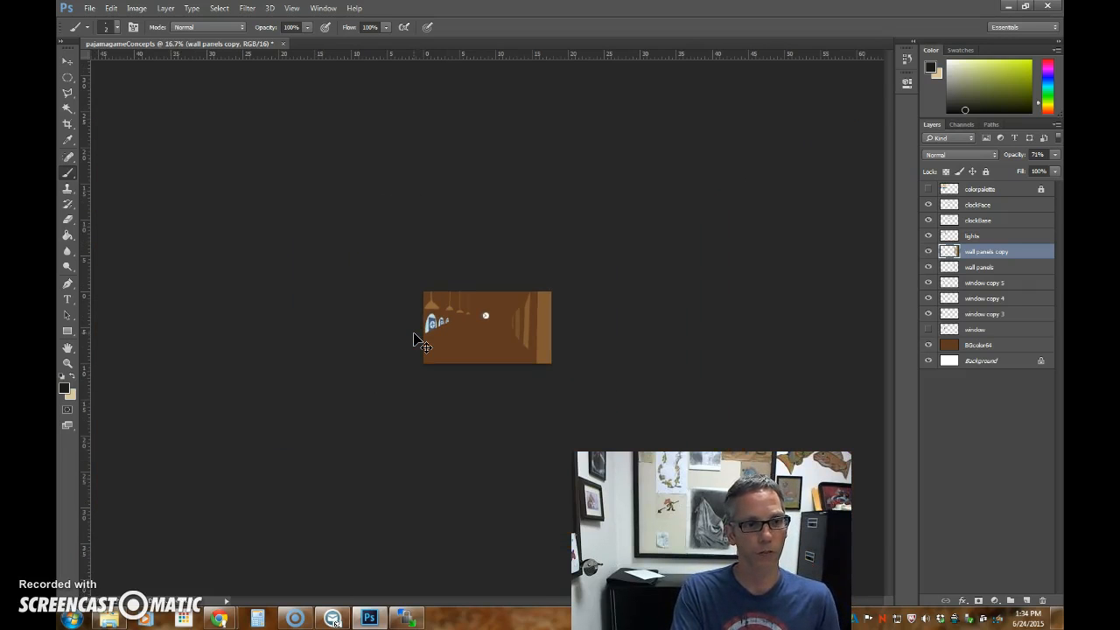
key("ctrl+plus")
key("ctrl+plus")
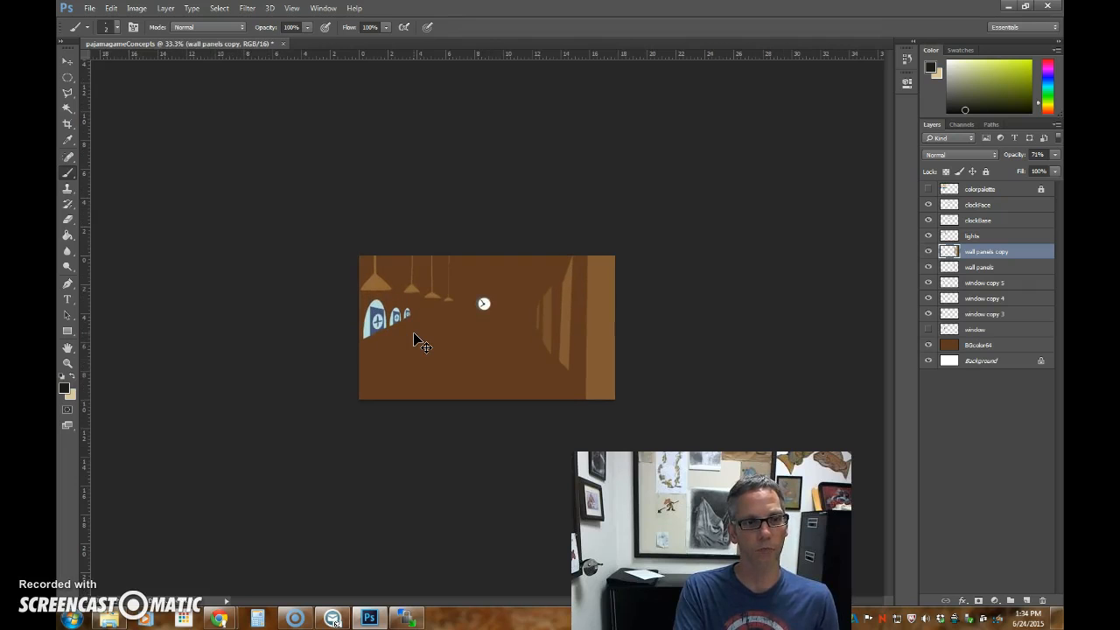
key("ctrl+0")
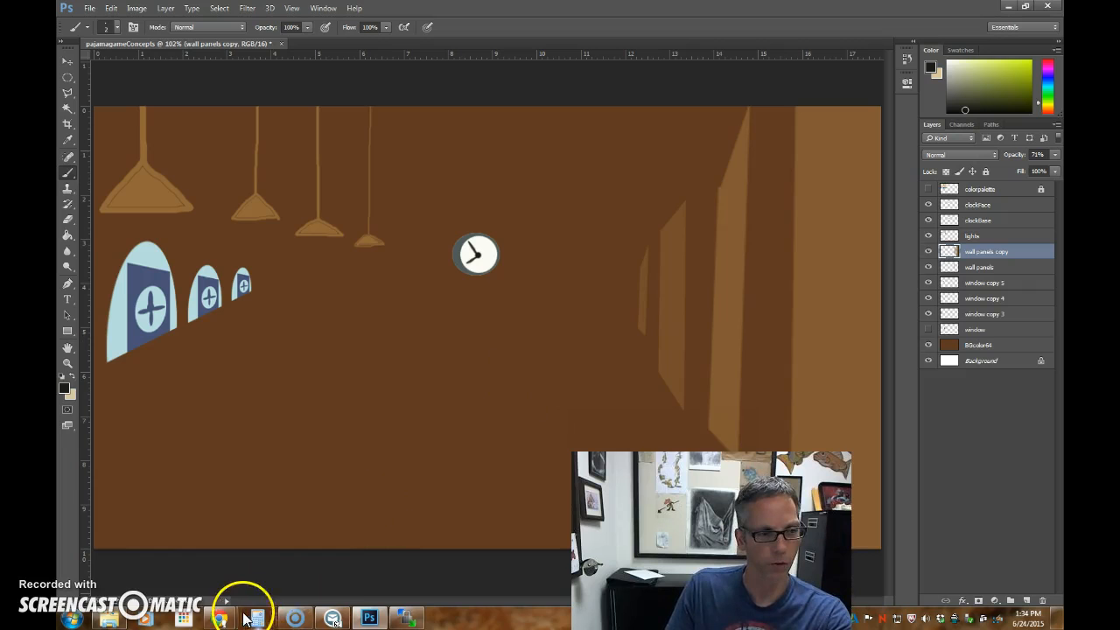
Switch to Chrome, examine the Gerald McBoing-Boing video's background style at 1:12, and return to Photoshop.
mouse_move(220, 617)
left_click(254, 544)
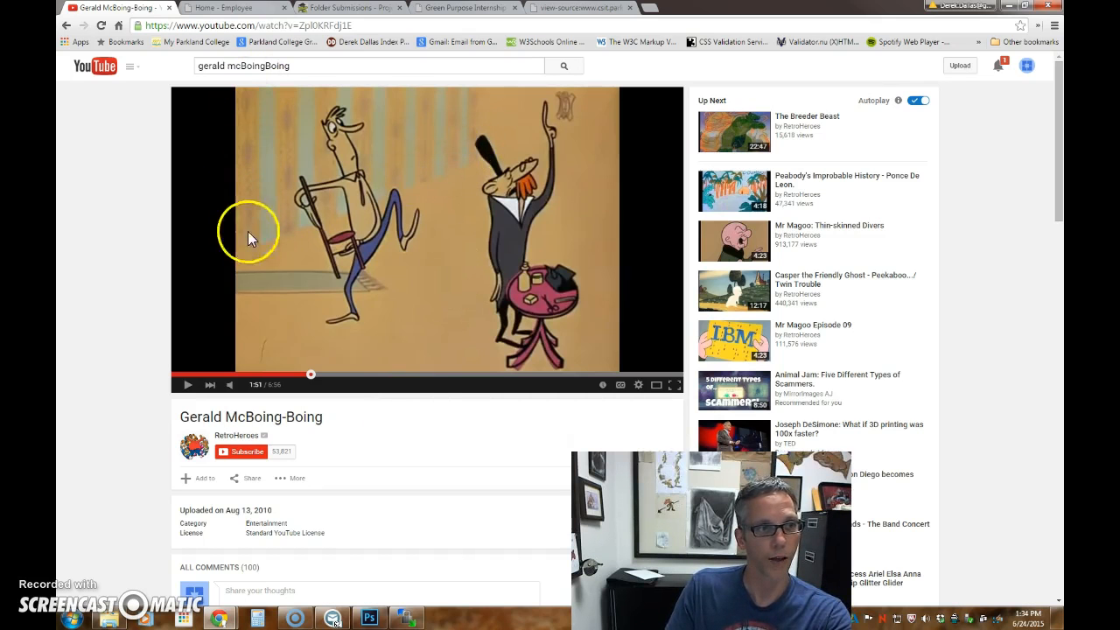
left_click(260, 374)
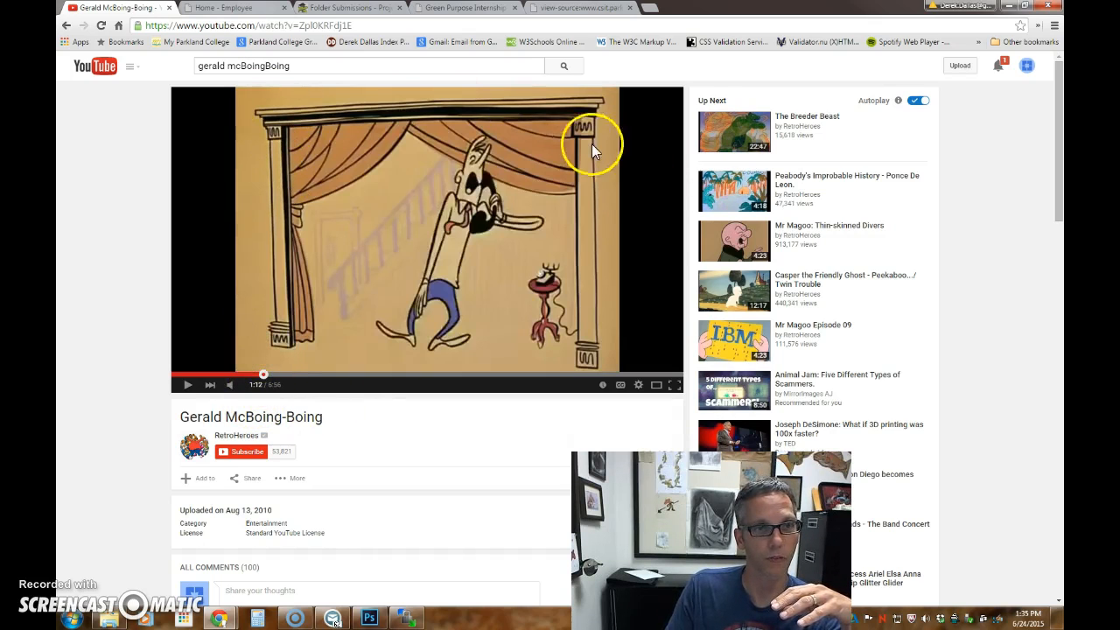
left_click(129, 10)
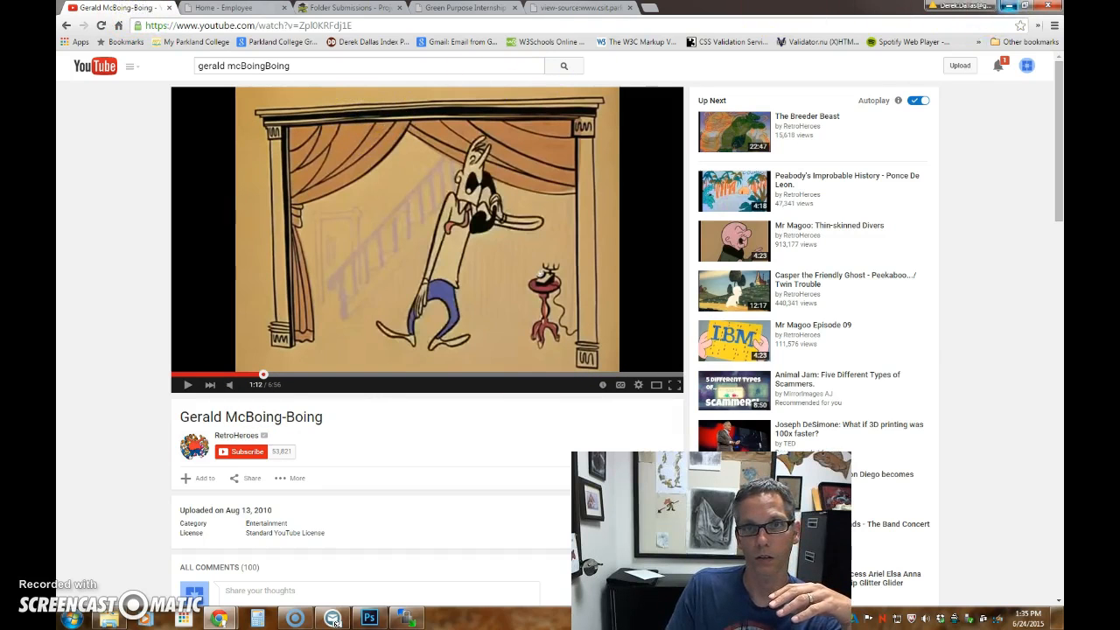
left_click(999, 6)
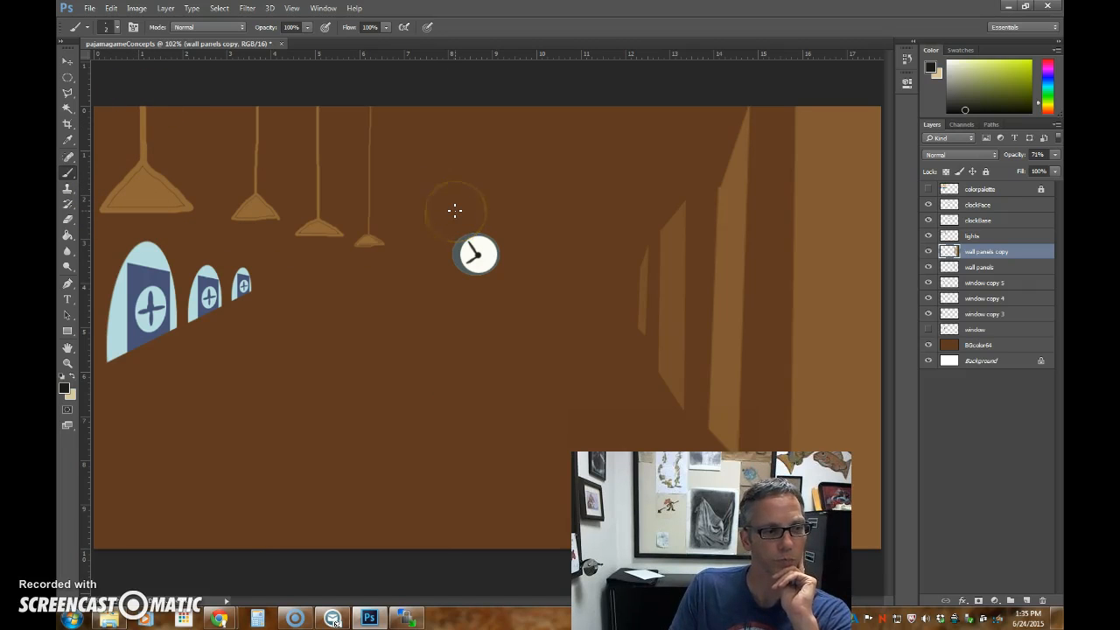
Create a new layer directly above the lights layer and name it lightstyle2.
left_click(980, 237)
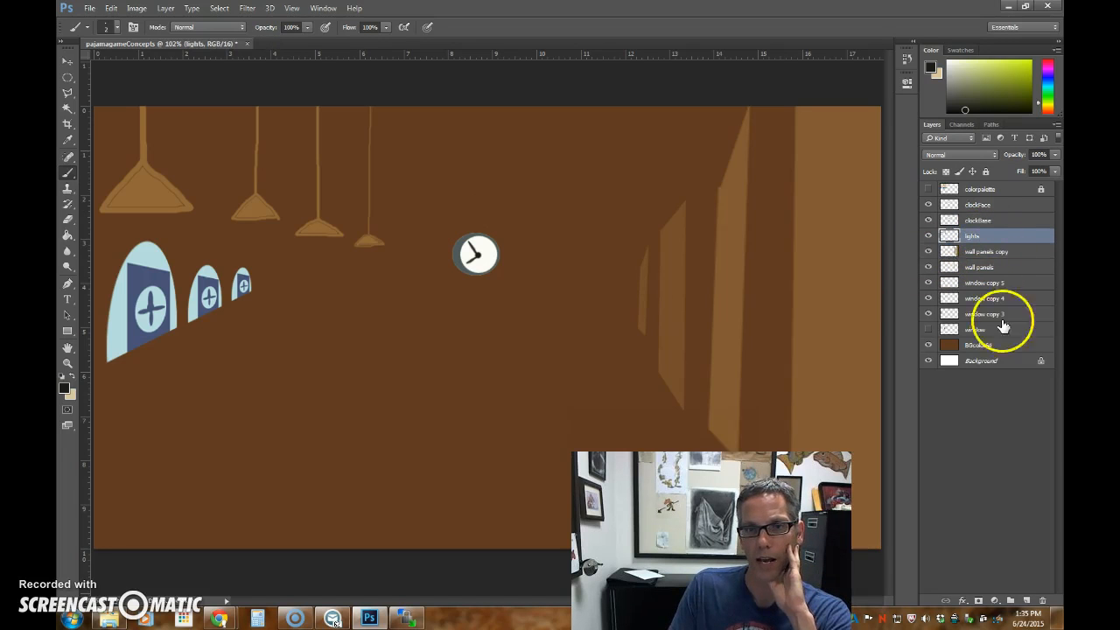
left_click(1027, 601)
double_click(984, 238)
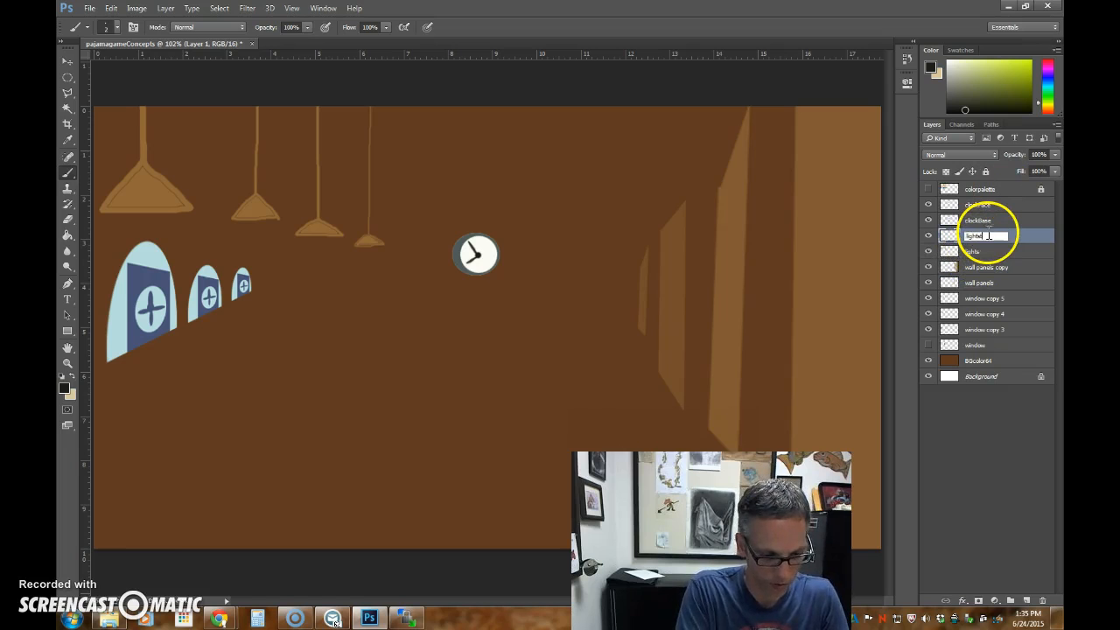
type("lightstyle2")
key("Return")
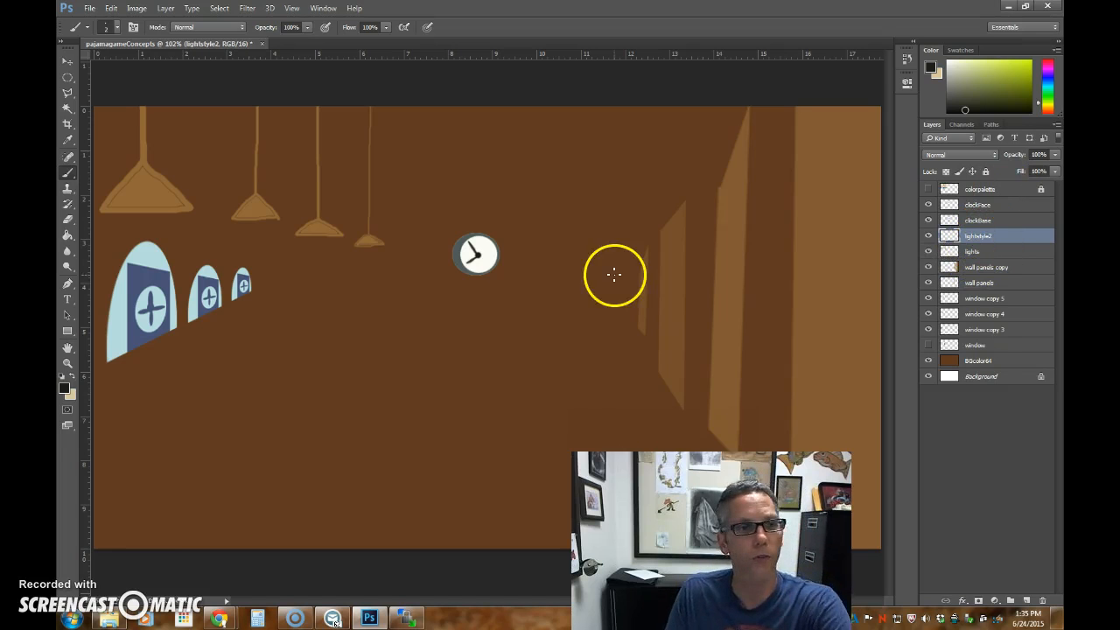
With the Polygonal Lasso, select a low, wide triangle for a lamp shade above and to the right of the clock.
left_click(70, 93)
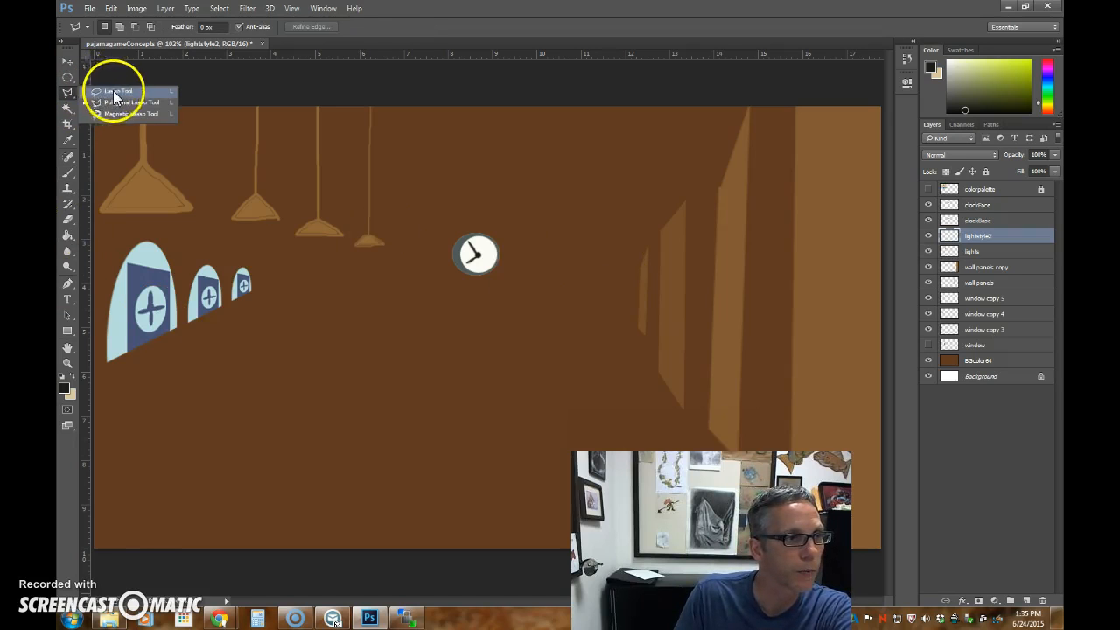
left_click(115, 101)
left_click(569, 172)
left_click(541, 195)
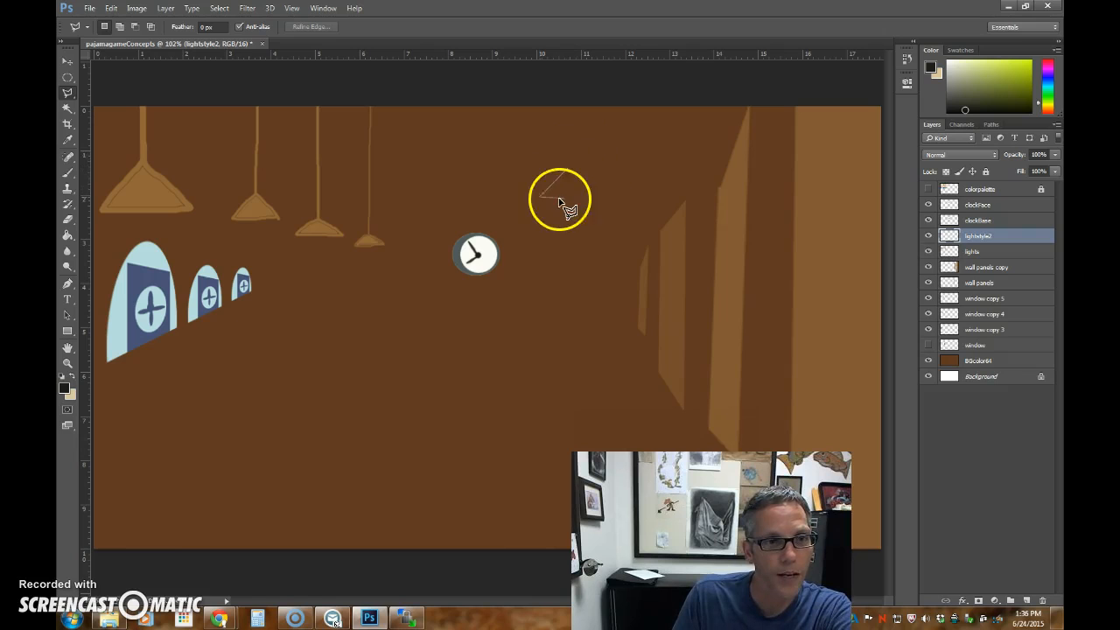
left_click(606, 196)
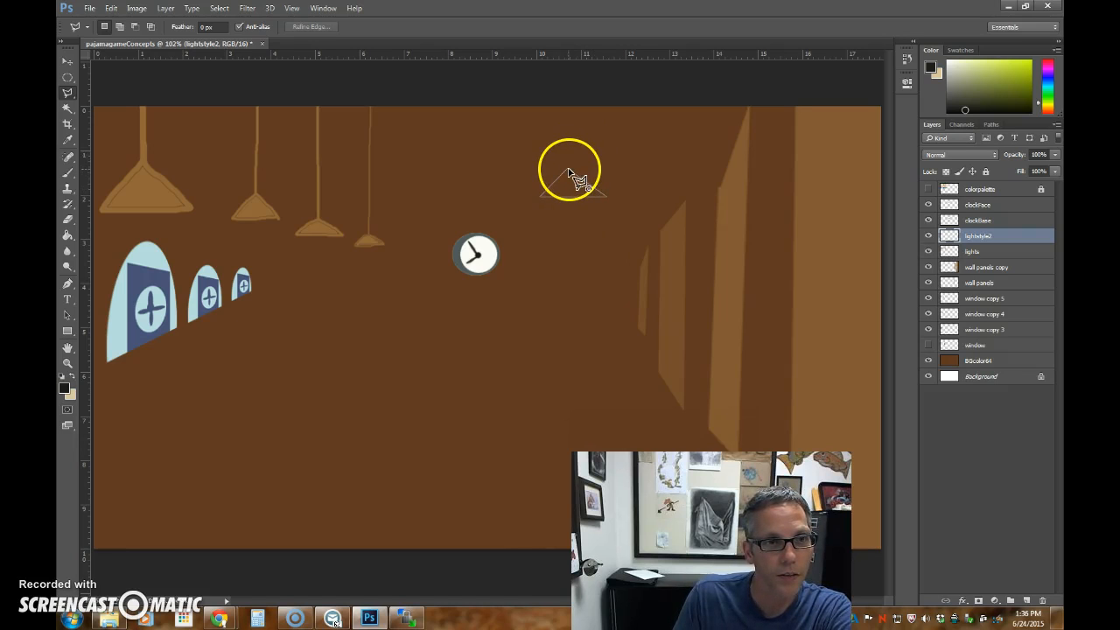
left_click(569, 172)
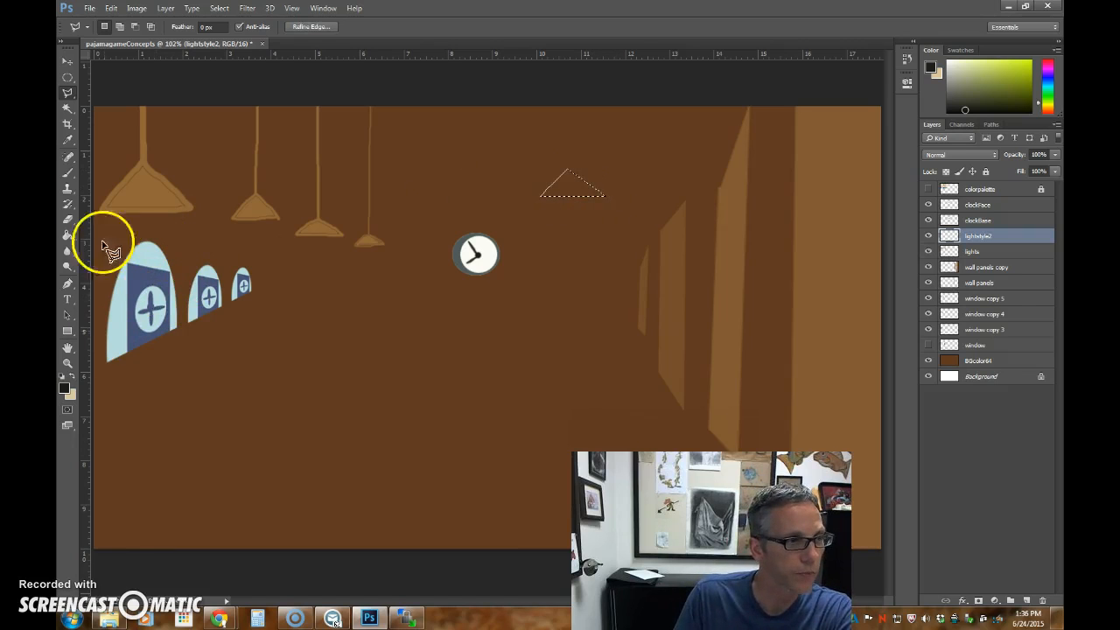
Sample the brown of the second hanging lamp and fill the triangular selection with it on lightstyle2.
key("i")
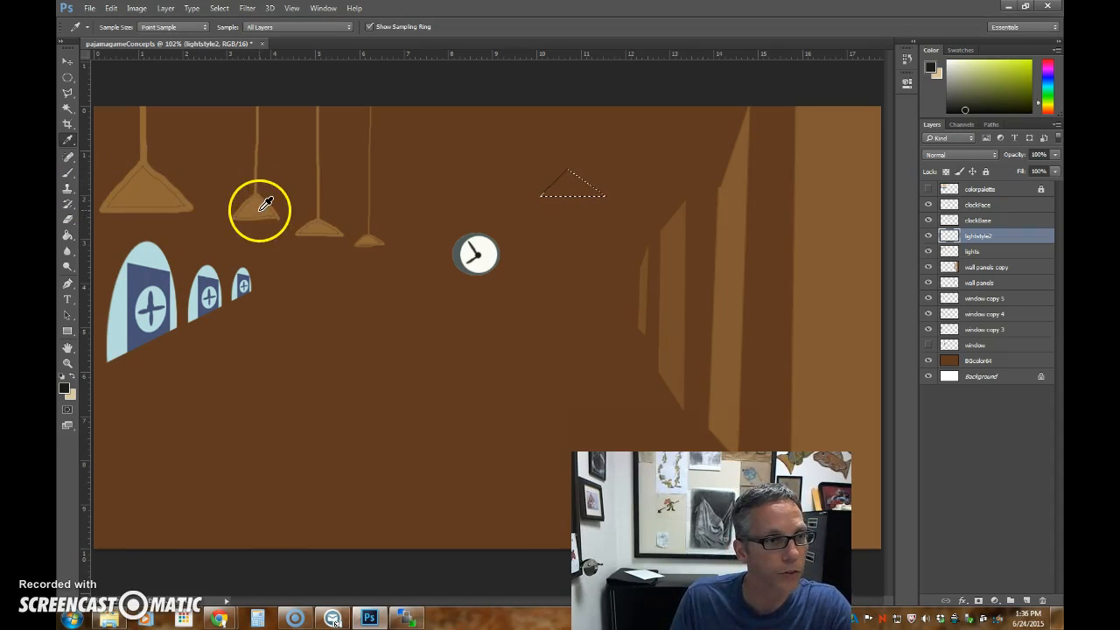
left_click(263, 208)
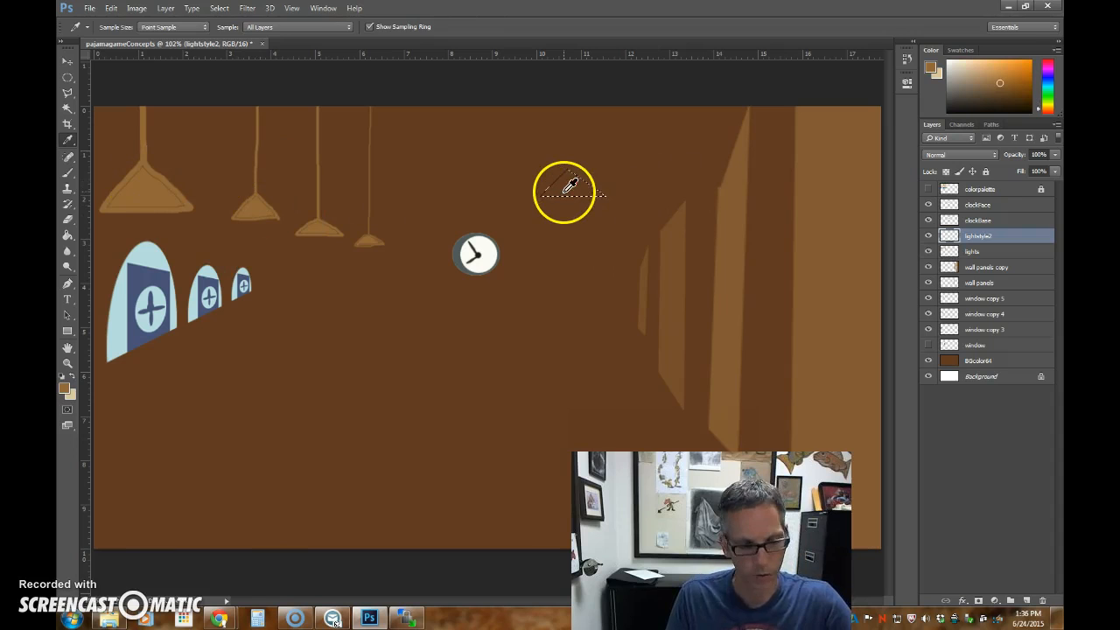
key("g")
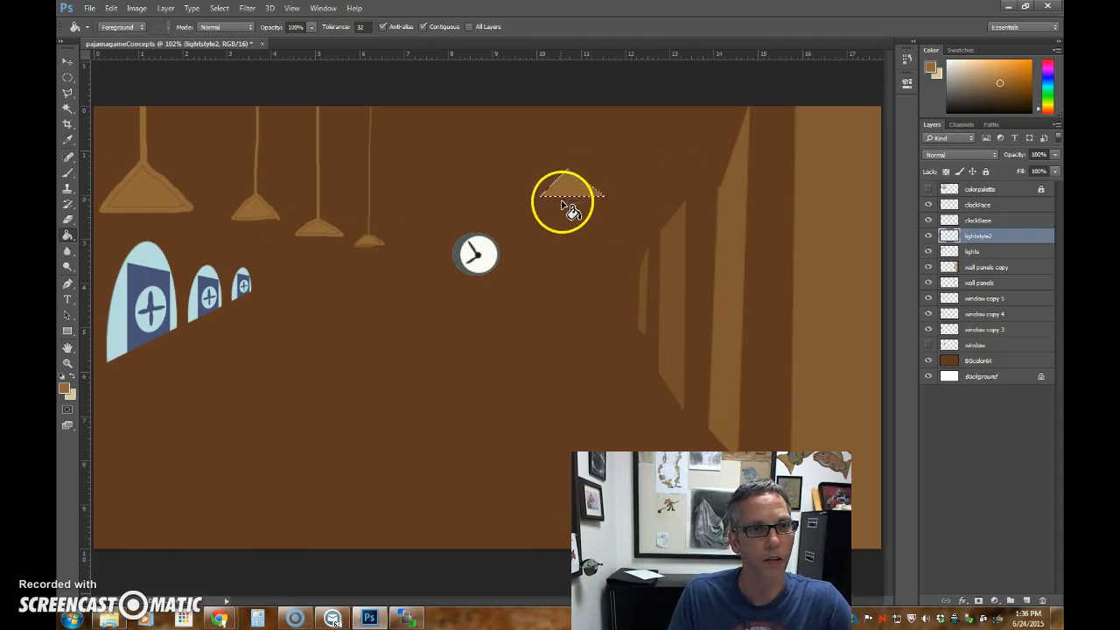
Make a flat elliptical selection slightly wider than the triangle just below it and fill it with the light tan background color.
left_click(68, 77)
left_click(68, 78)
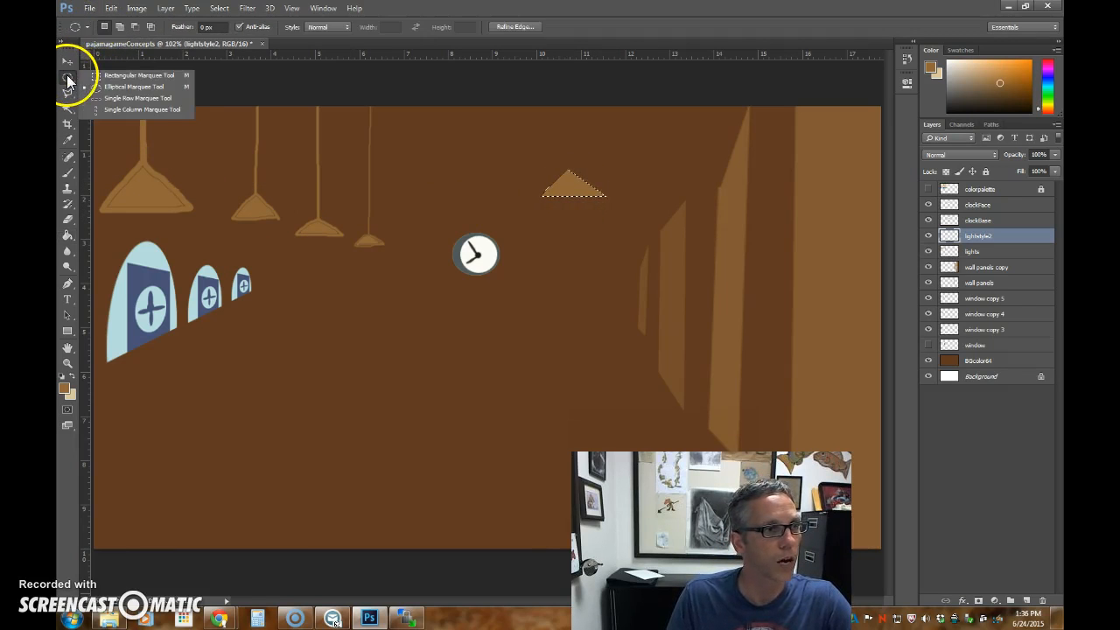
left_click(114, 85)
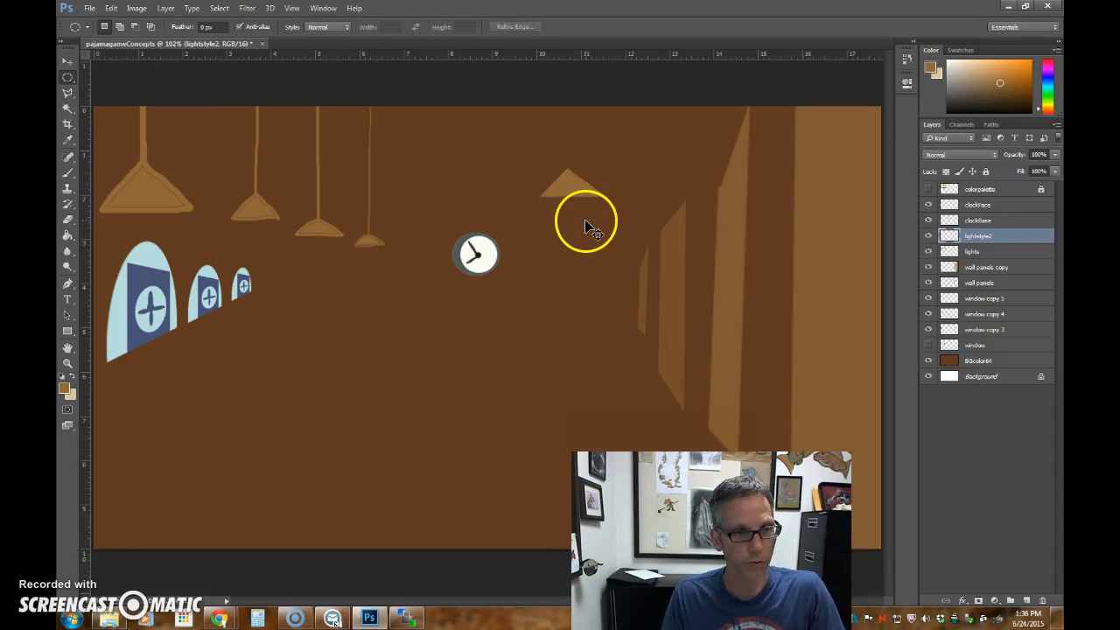
left_click_drag(541, 205, 610, 215)
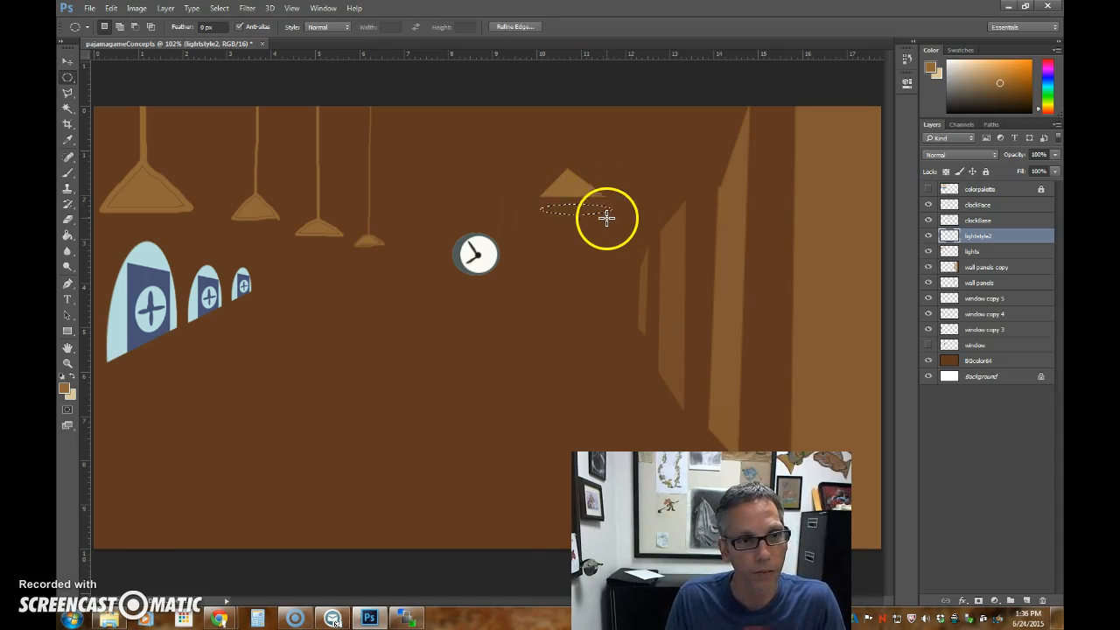
left_click(72, 374)
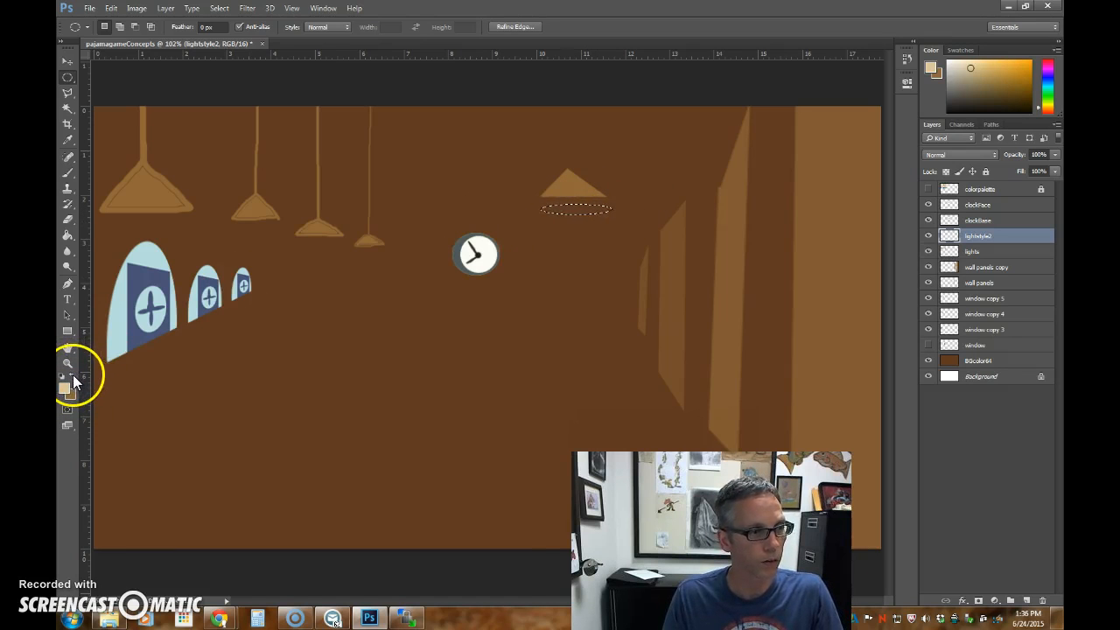
key("g")
left_click(592, 214)
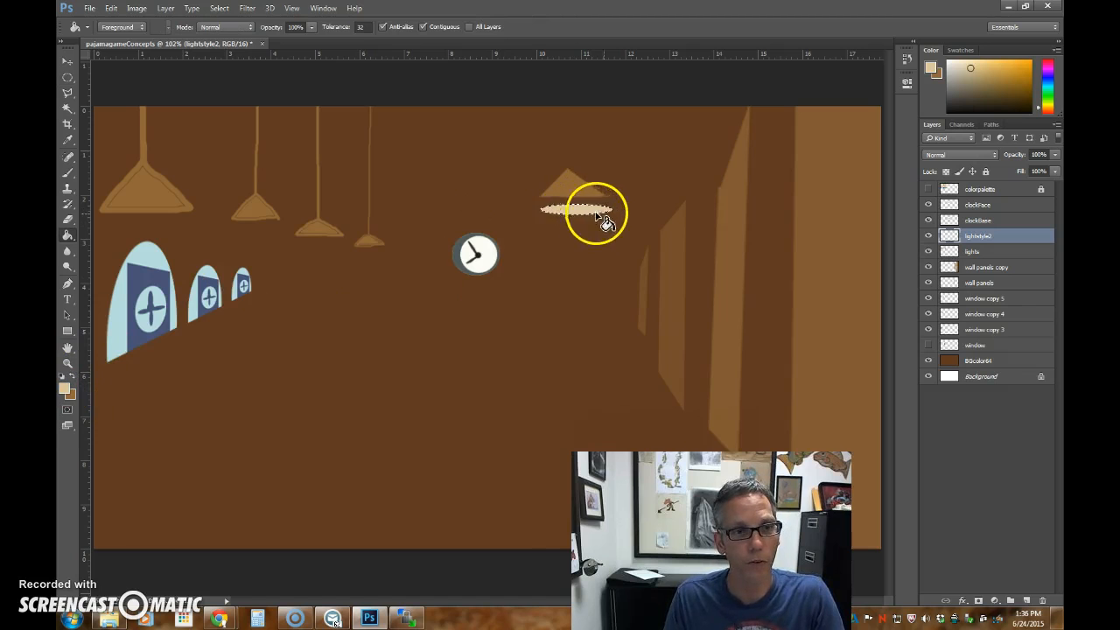
Nudge the light tan ellipse up and slightly left so it sits centered against the underside of the triangular lamp shade.
left_click(67, 62)
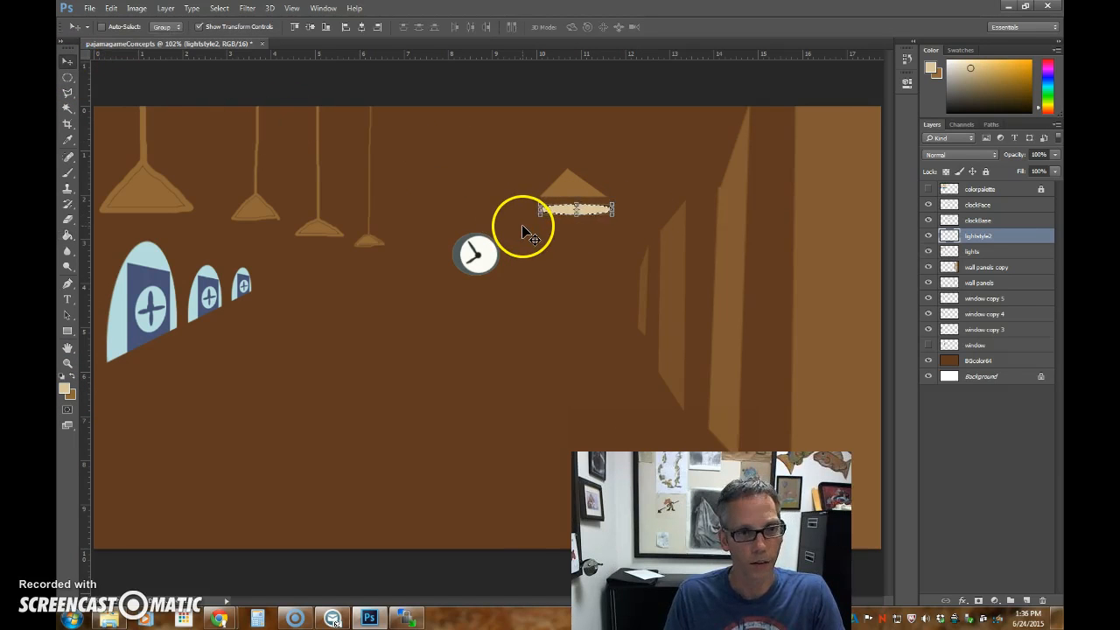
key("Up")
key("Up")
key("Up")
key("Up")
key("Up")
key("Up")
key("Up")
key("Up")
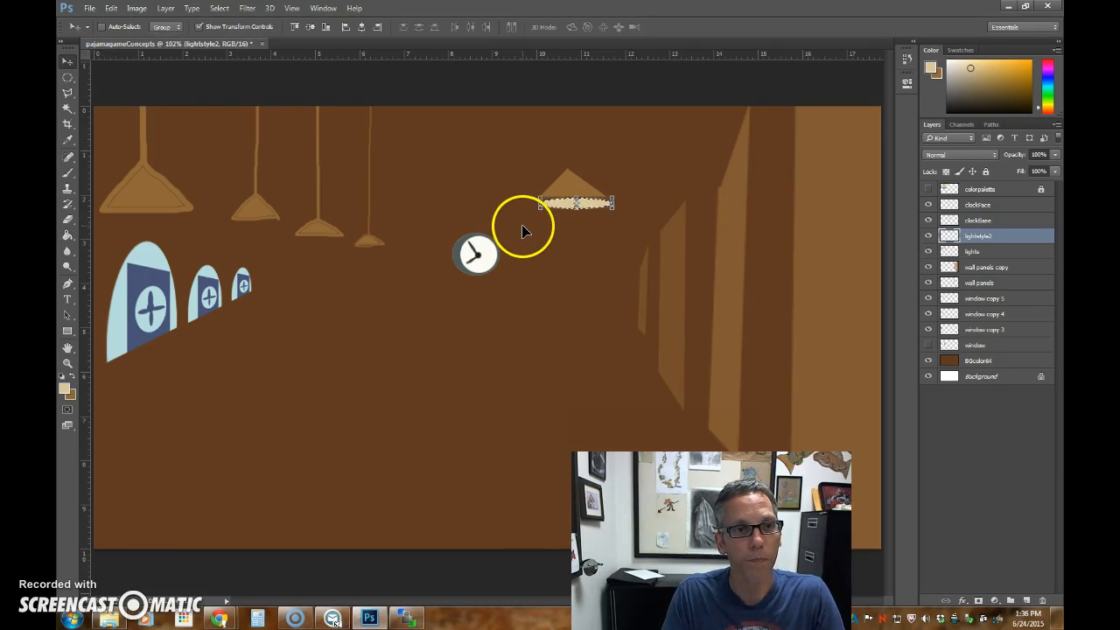
key("Left")
key("Left")
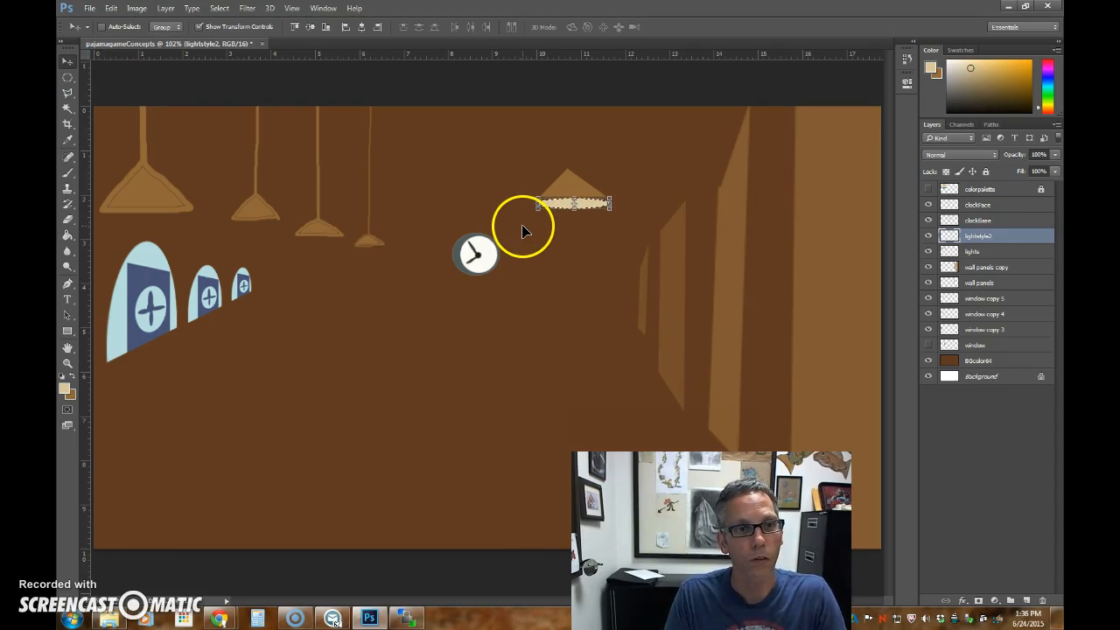
With the Polygonal Lasso, select a thin, slightly slanted cord running from above the canvas edge down to the shade's peak.
left_click(69, 93)
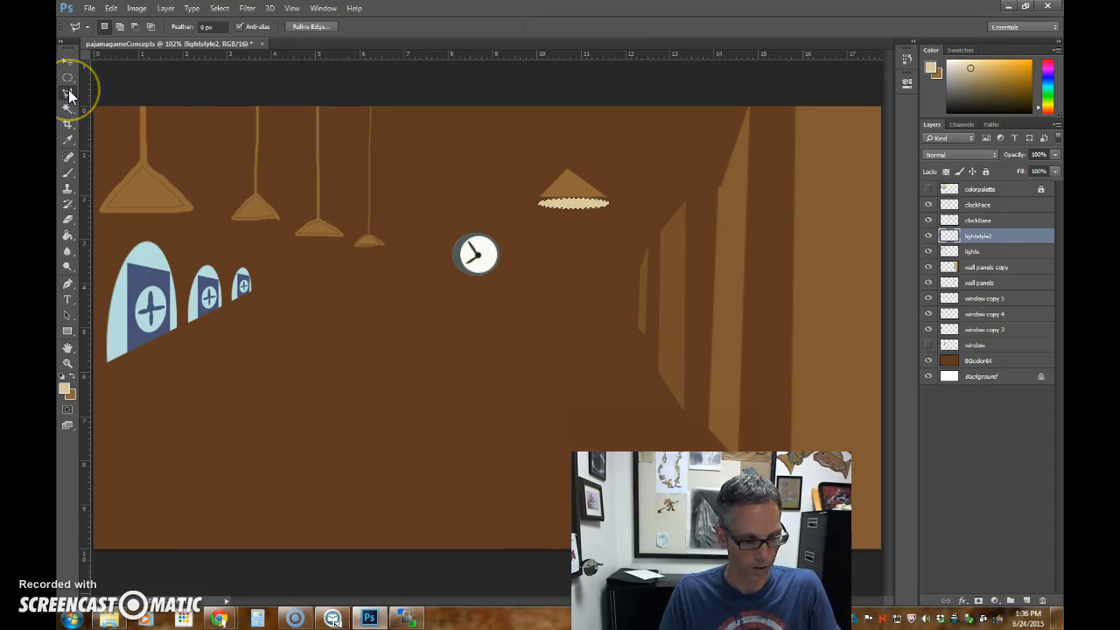
left_click(558, 92)
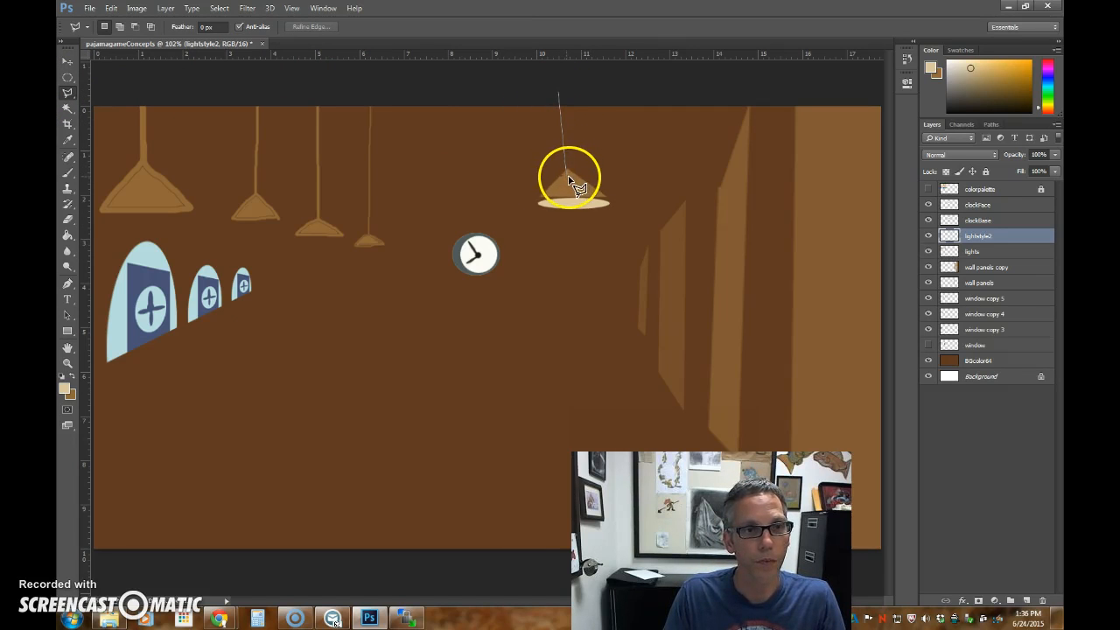
left_click(569, 172)
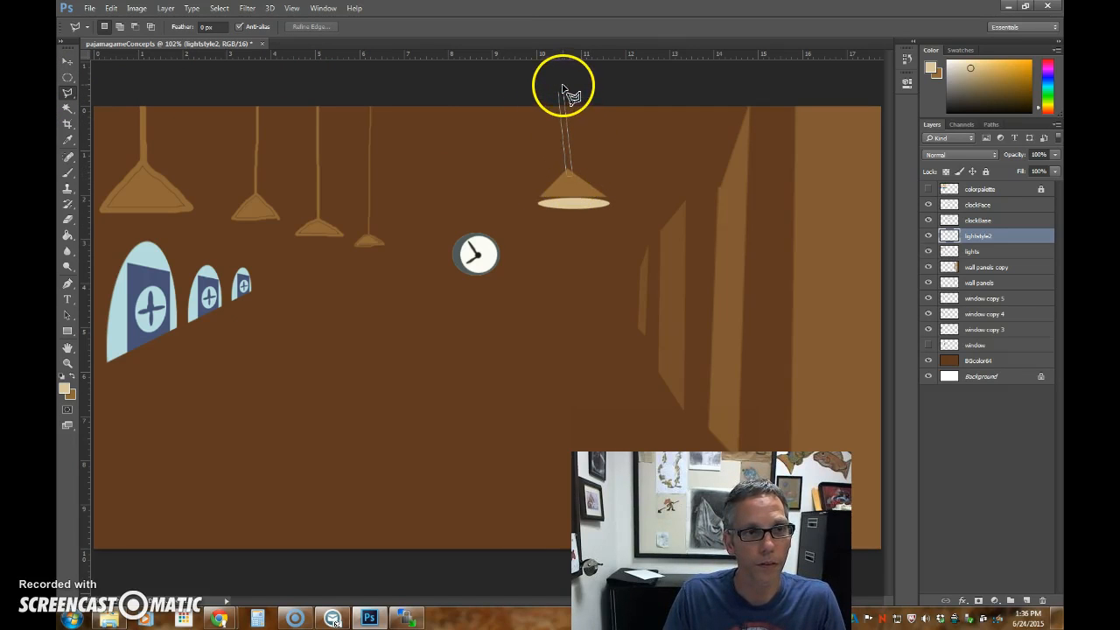
left_click(560, 93)
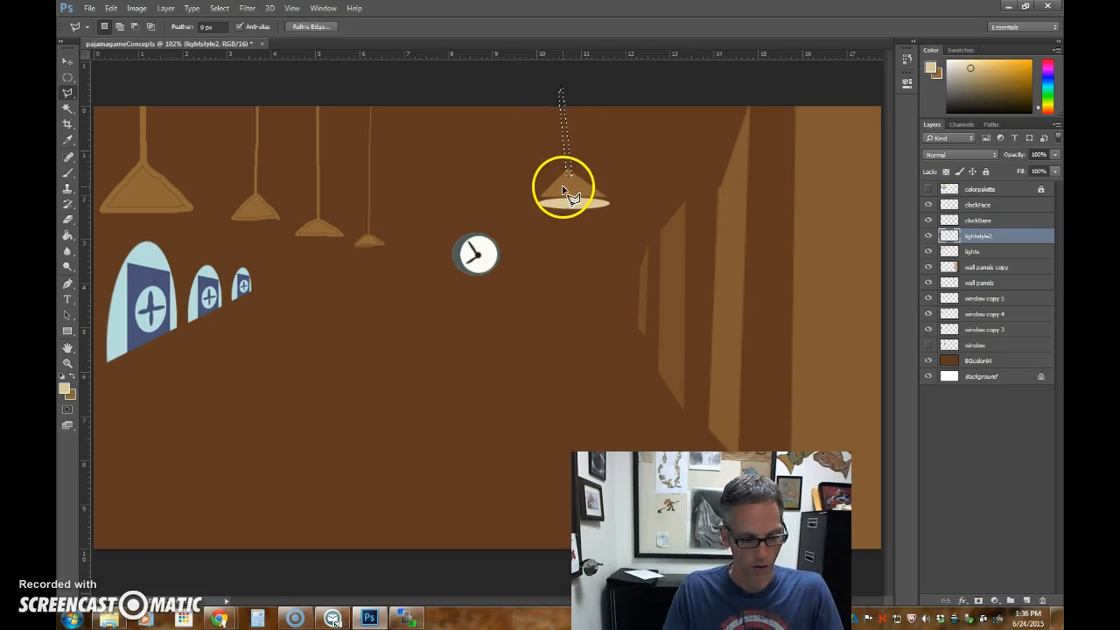
Fill the cord selection with the same brown as the lamp shade on lightstyle2 and deselect it.
key("g")
left_click(567, 157)
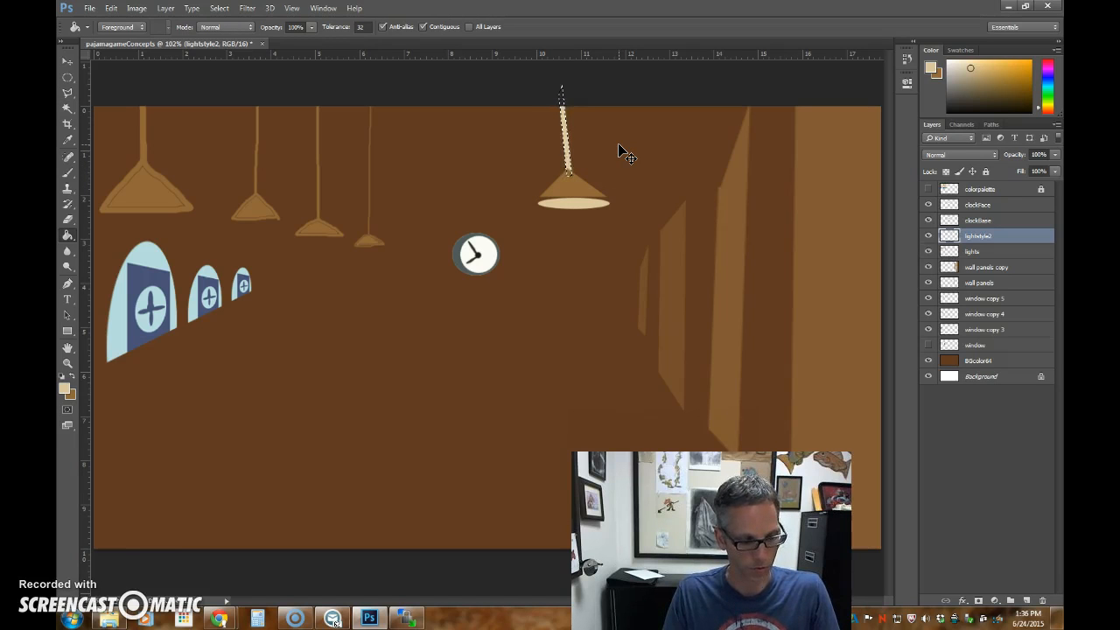
key("ctrl+z")
left_click(275, 173)
left_click(68, 375)
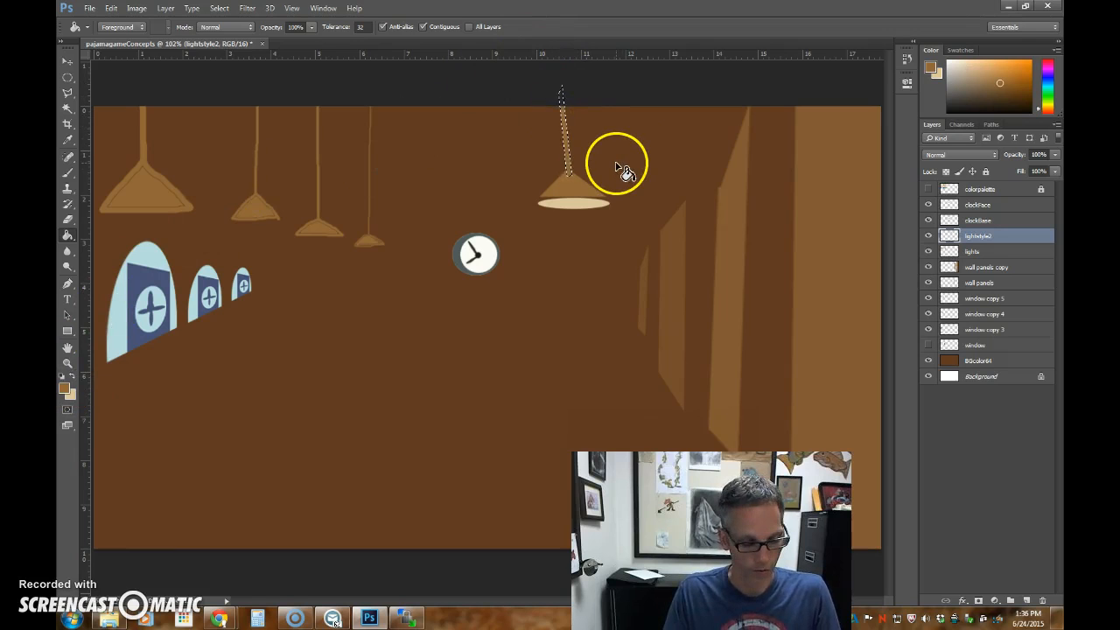
key("ctrl+d")
left_click(570, 195)
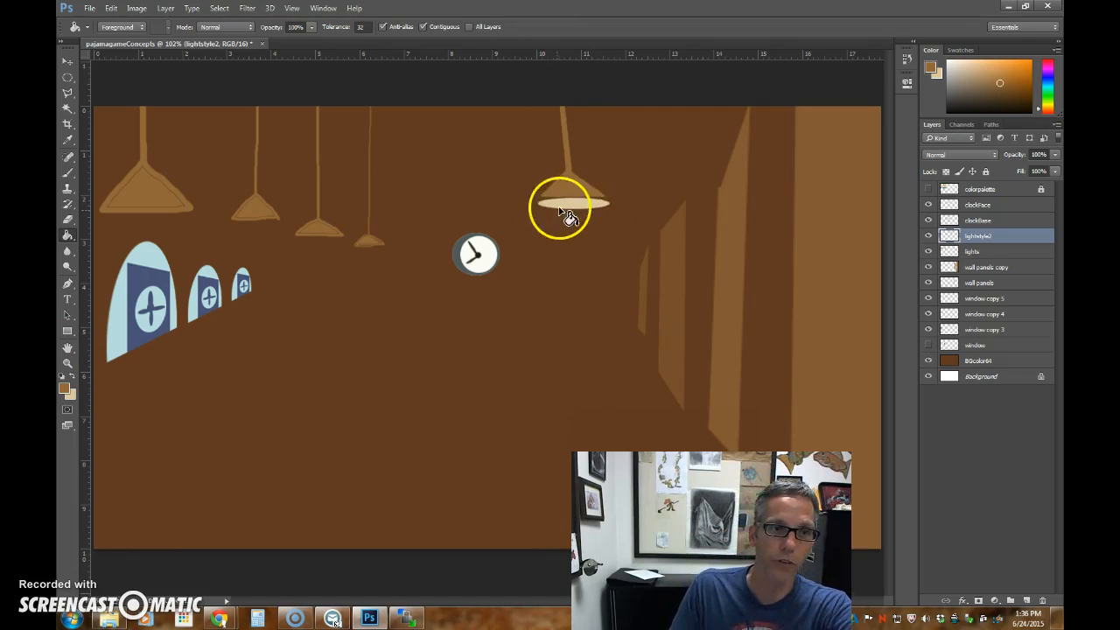
key("ctrl+z")
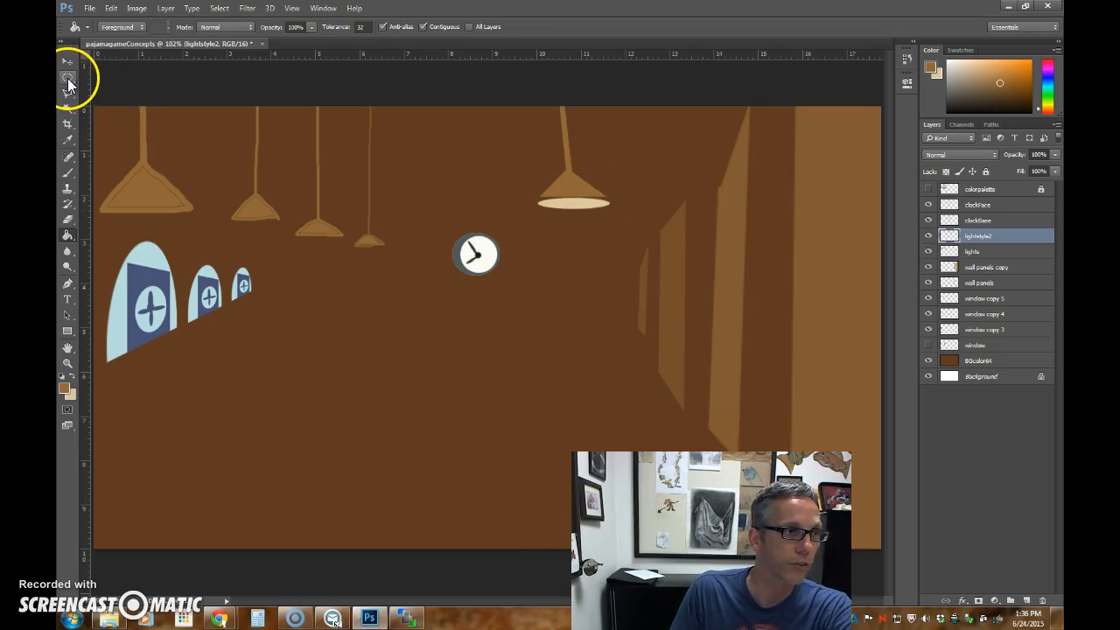
Create a layer named lightBulb above lightstyle2 and make a small circular selection below the new lamp.
left_click(67, 78)
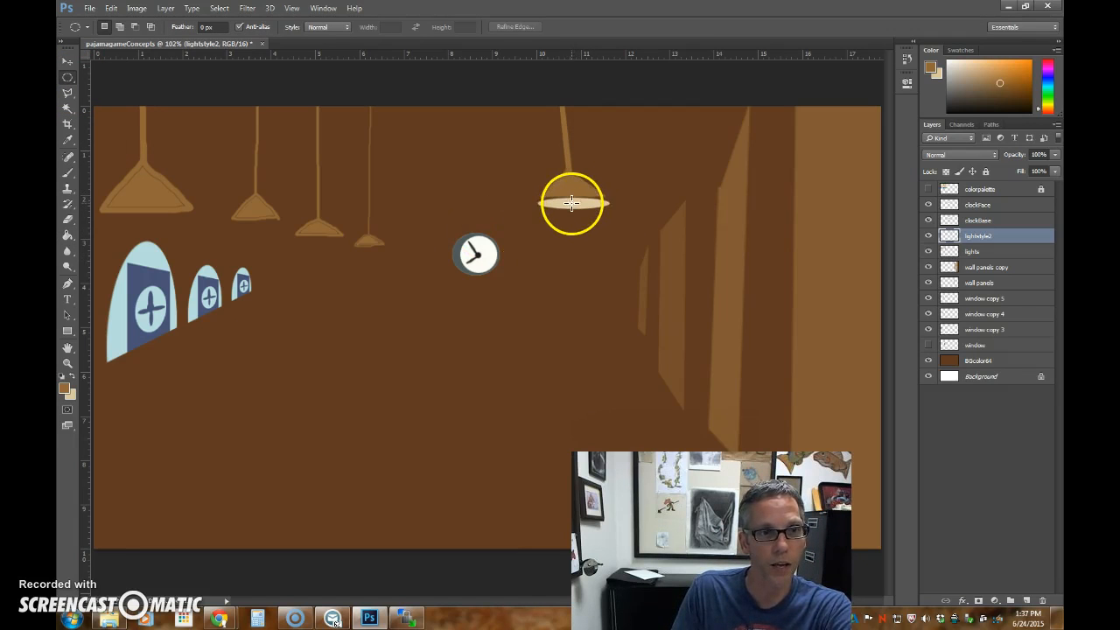
left_click(1027, 600)
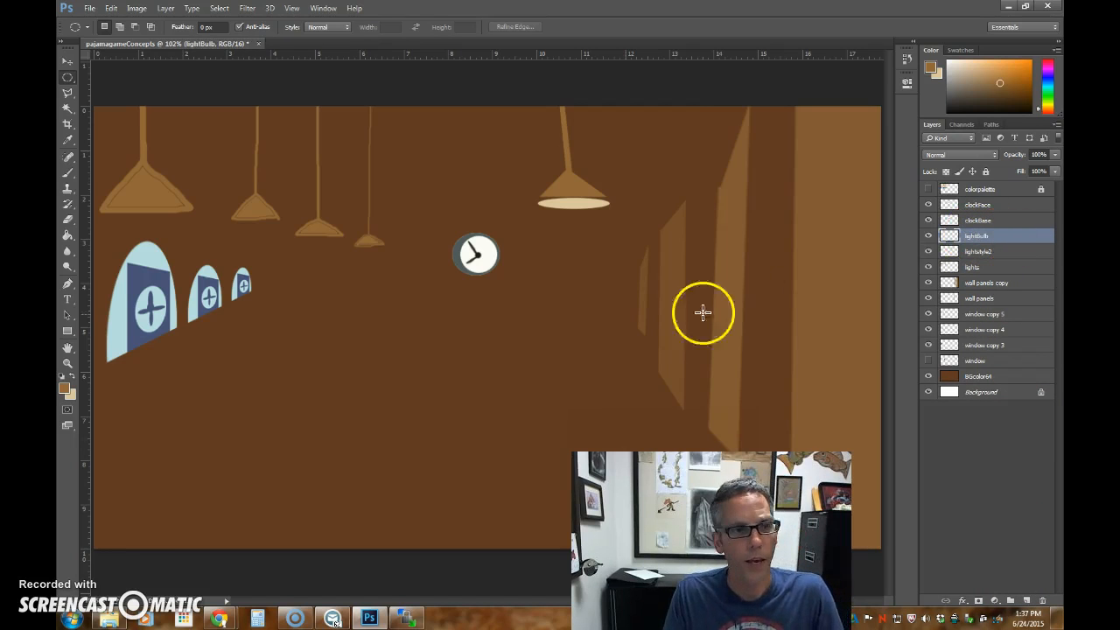
left_click_drag(565, 250, 583, 266)
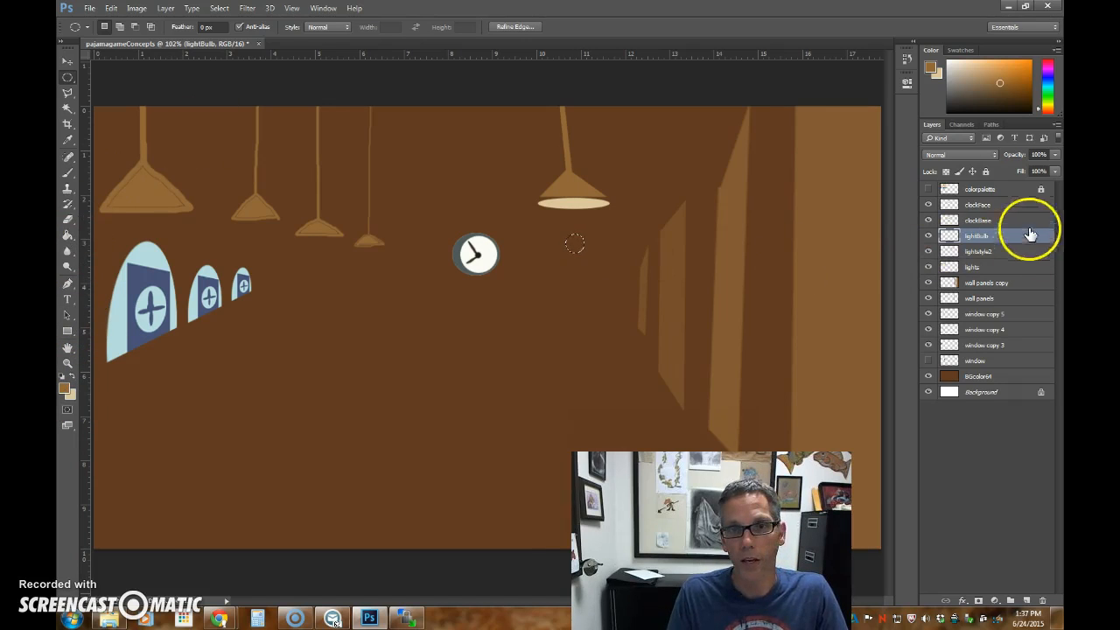
Sample off-white swatch 01 from the colorpalette layer, hide that layer again and fill the circular selection on lightBulb.
left_click(928, 189)
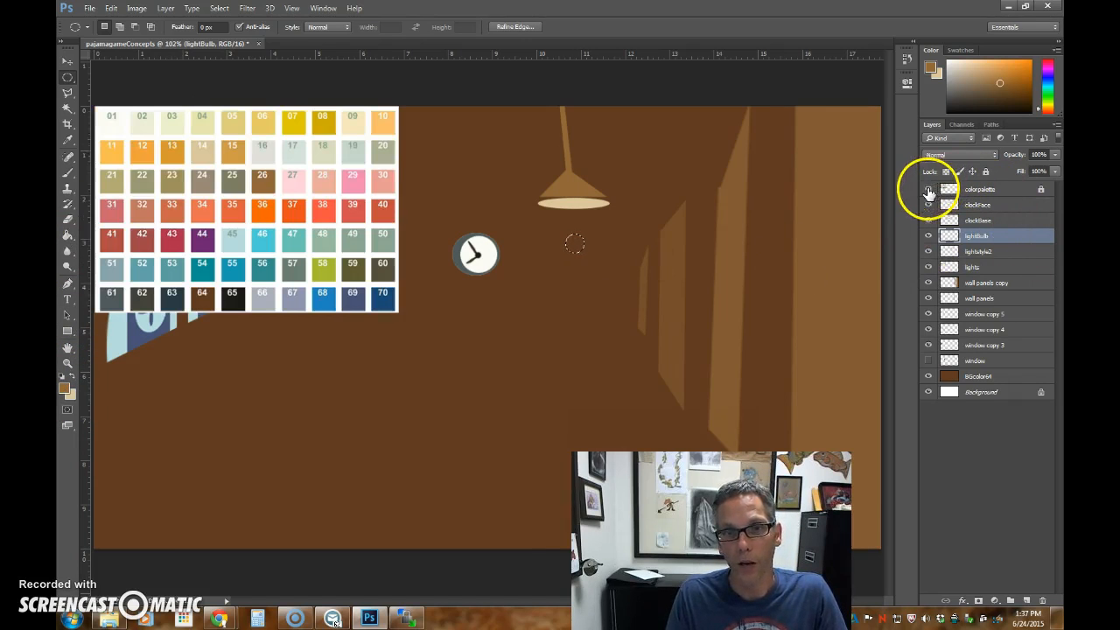
key("i")
left_click(122, 124)
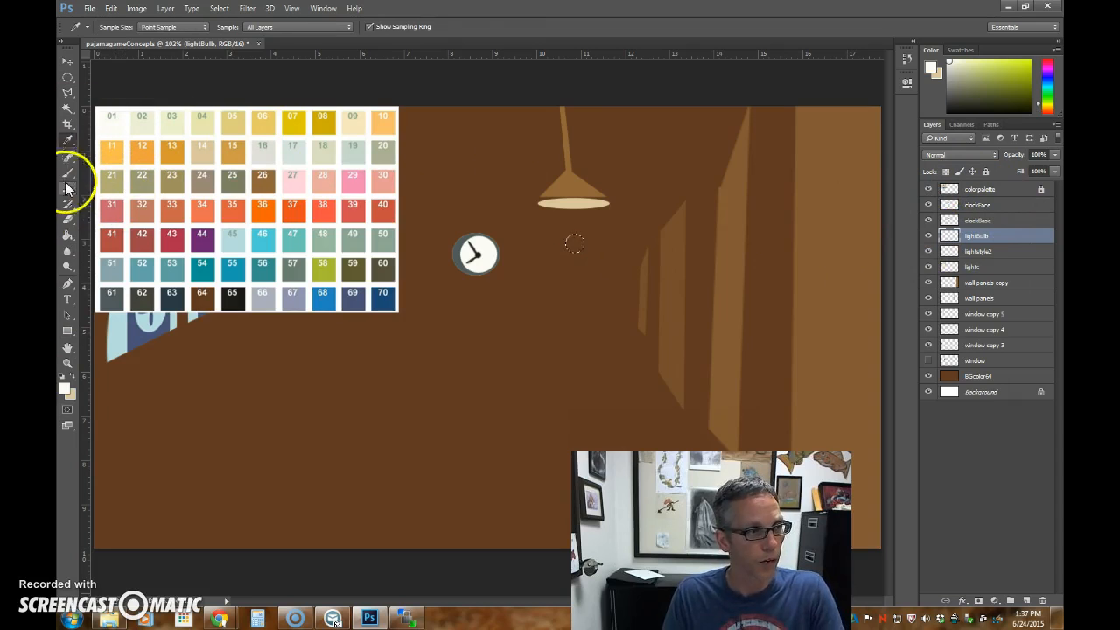
left_click(68, 233)
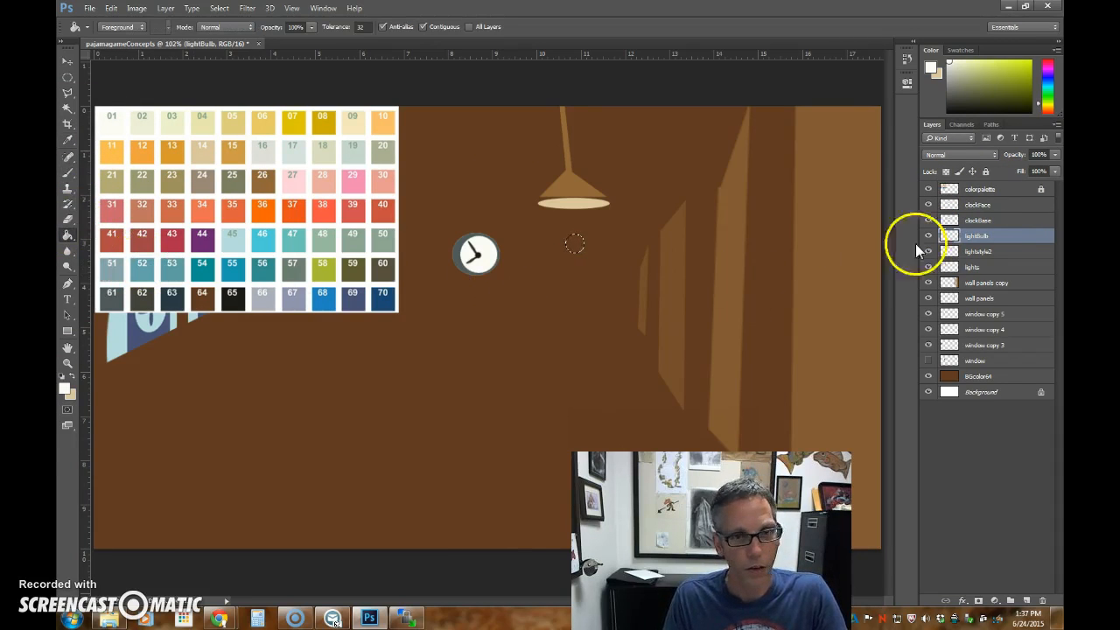
left_click(930, 189)
left_click(573, 245)
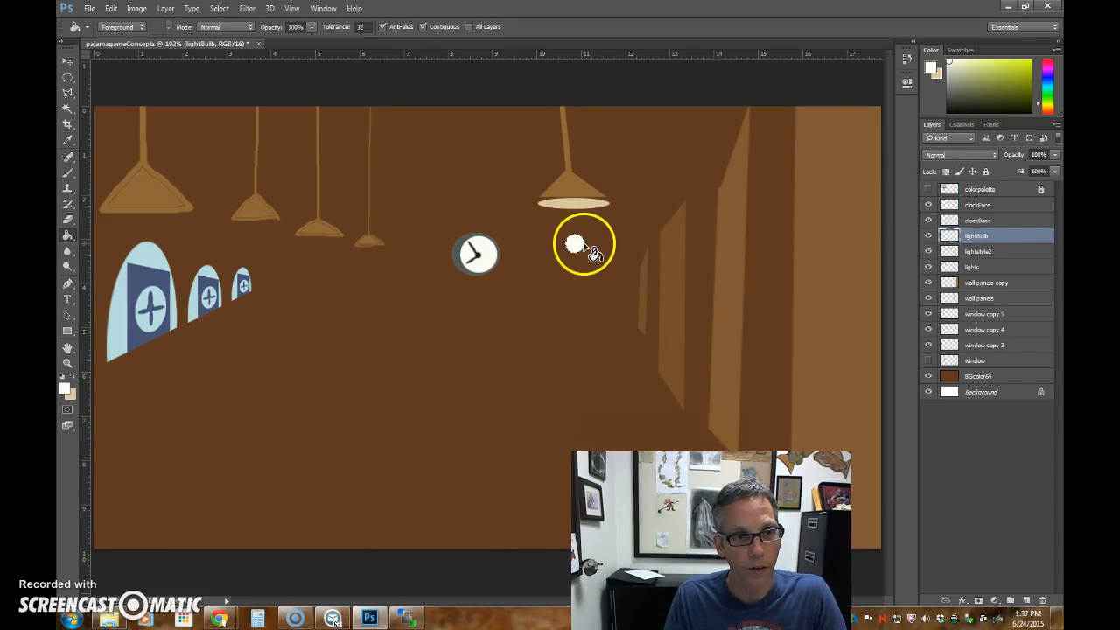
Move the white circle up onto the lamp's light tan ellipse, and try lightBulb beneath lightstyle2 before returning it above.
left_click(67, 62)
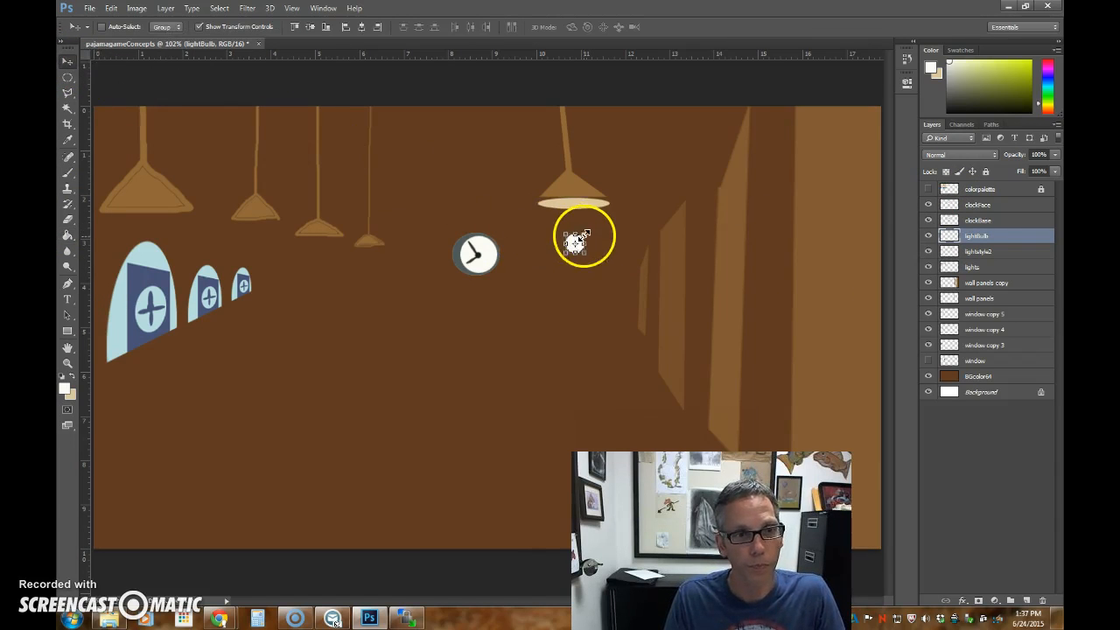
left_click_drag(575, 245, 573, 200)
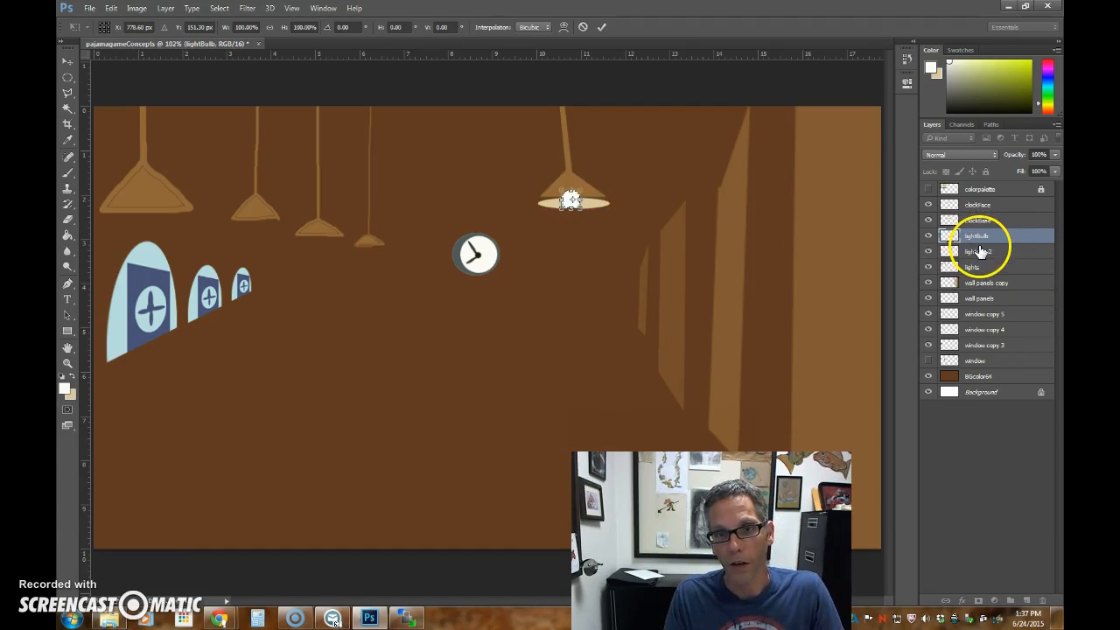
key("Return")
left_click_drag(978, 234, 977, 262)
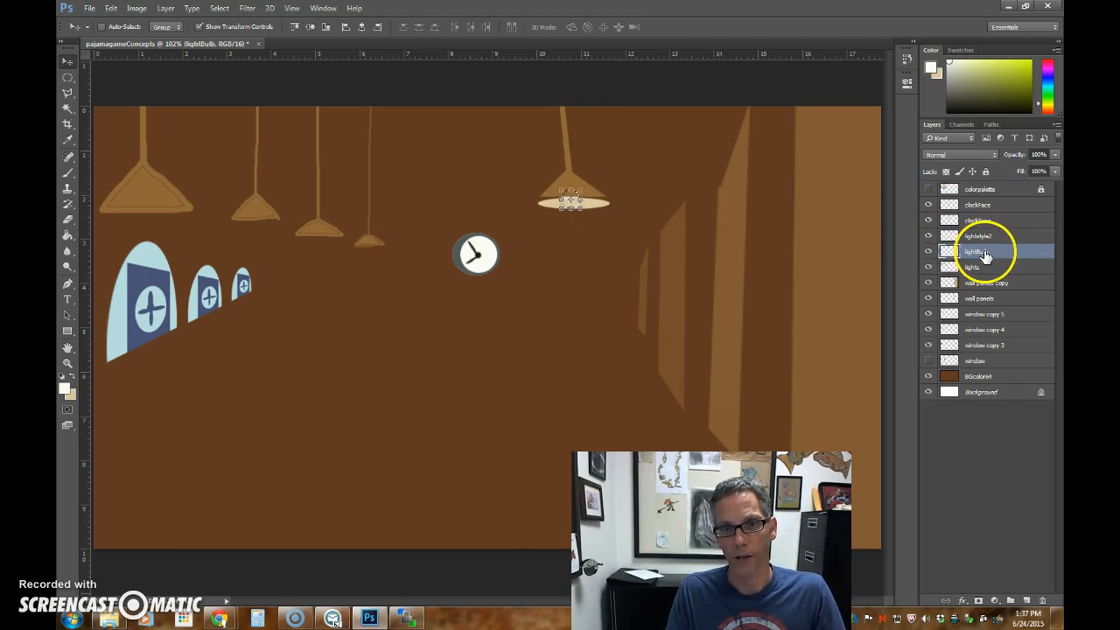
left_click_drag(978, 254, 975, 234)
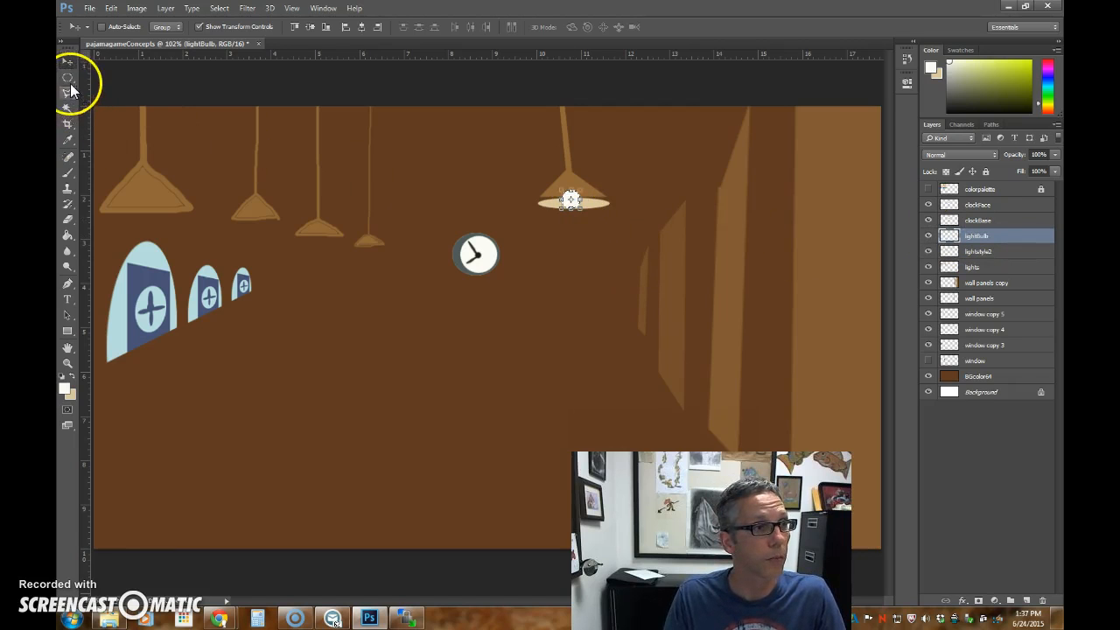
Cut off the bulb's upper part along the shade's lower edge using a rectangular selection about 0.7 in wide, and select the window layer.
left_click_drag(67, 77, 109, 77)
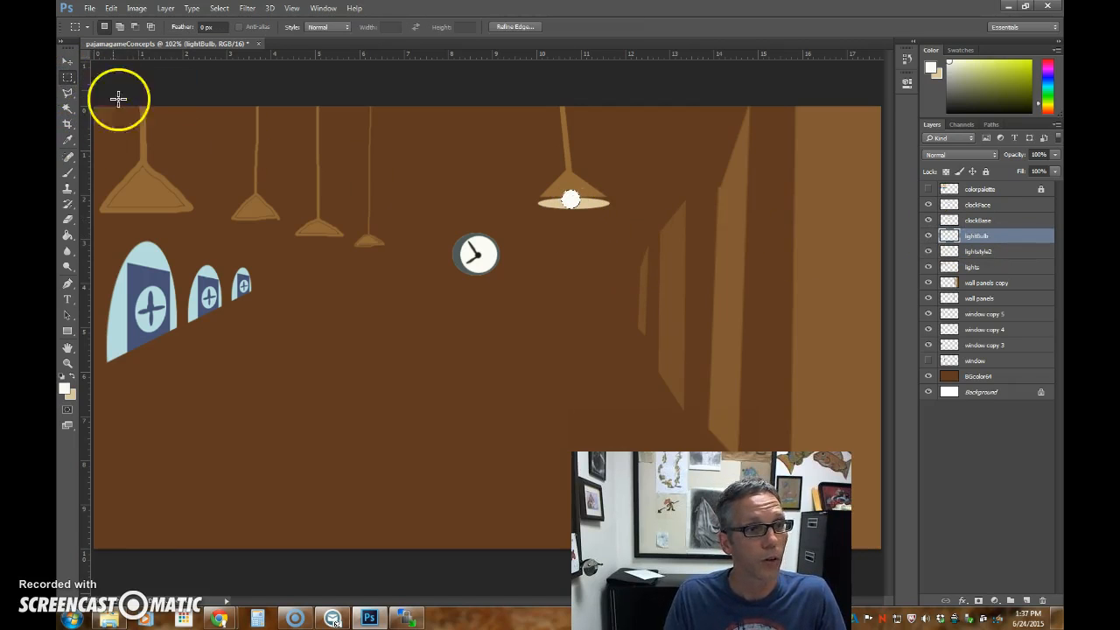
key("ctrl+plus")
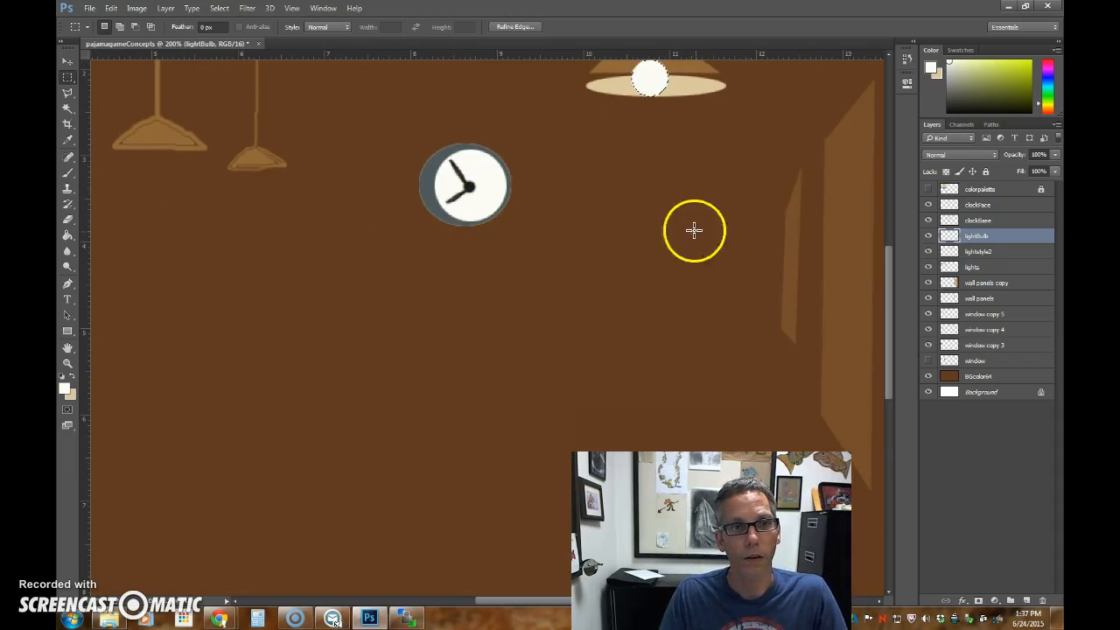
left_click_drag(709, 227, 693, 291)
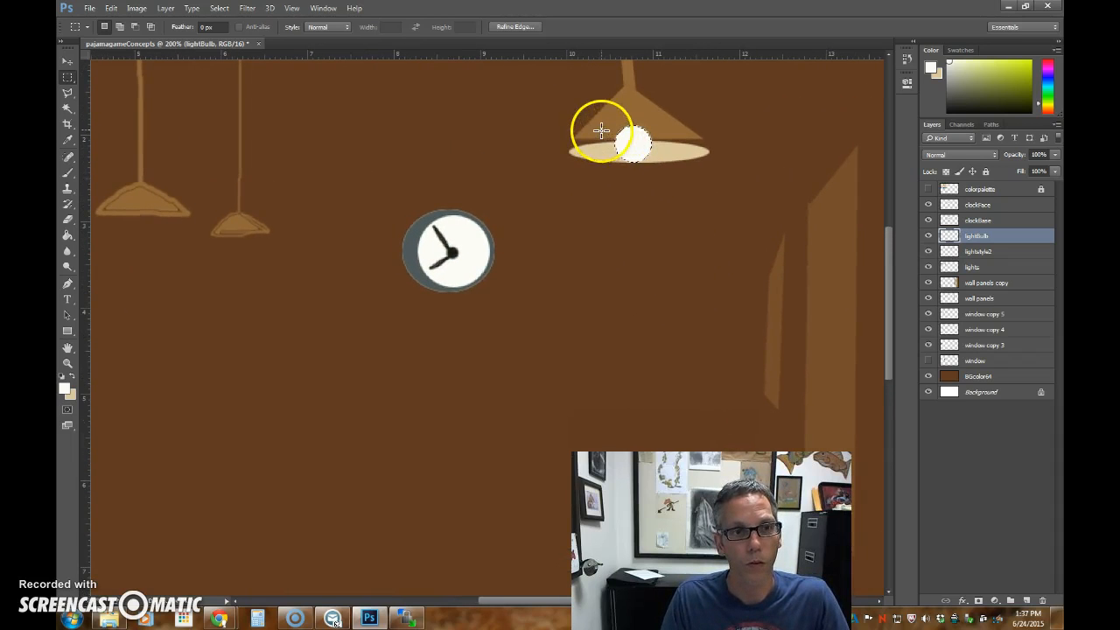
left_click_drag(611, 119, 668, 140)
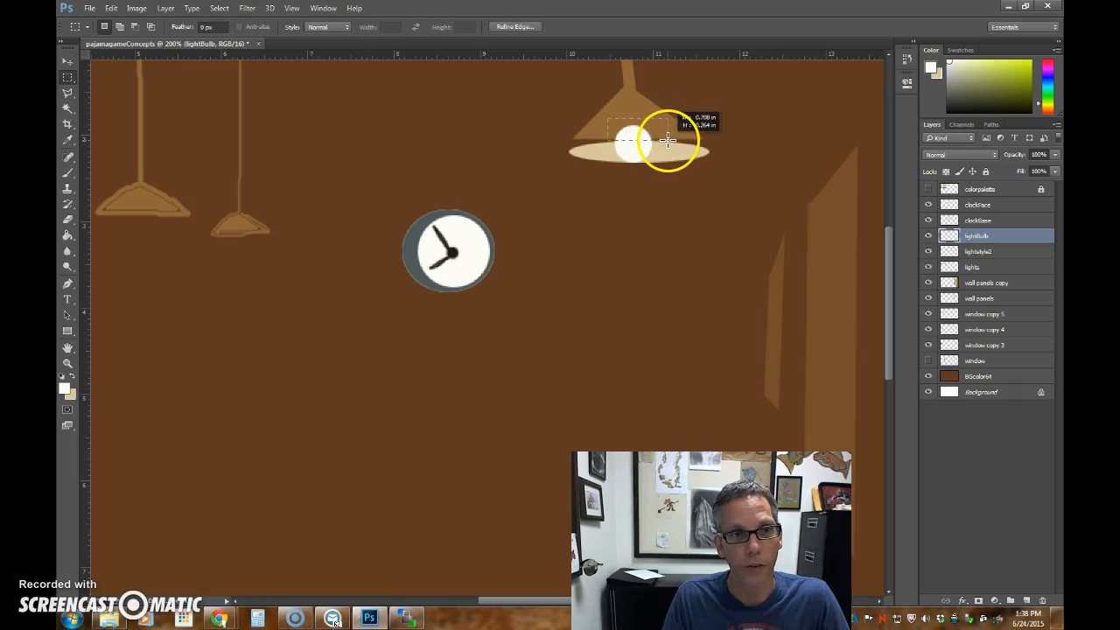
left_click(67, 61)
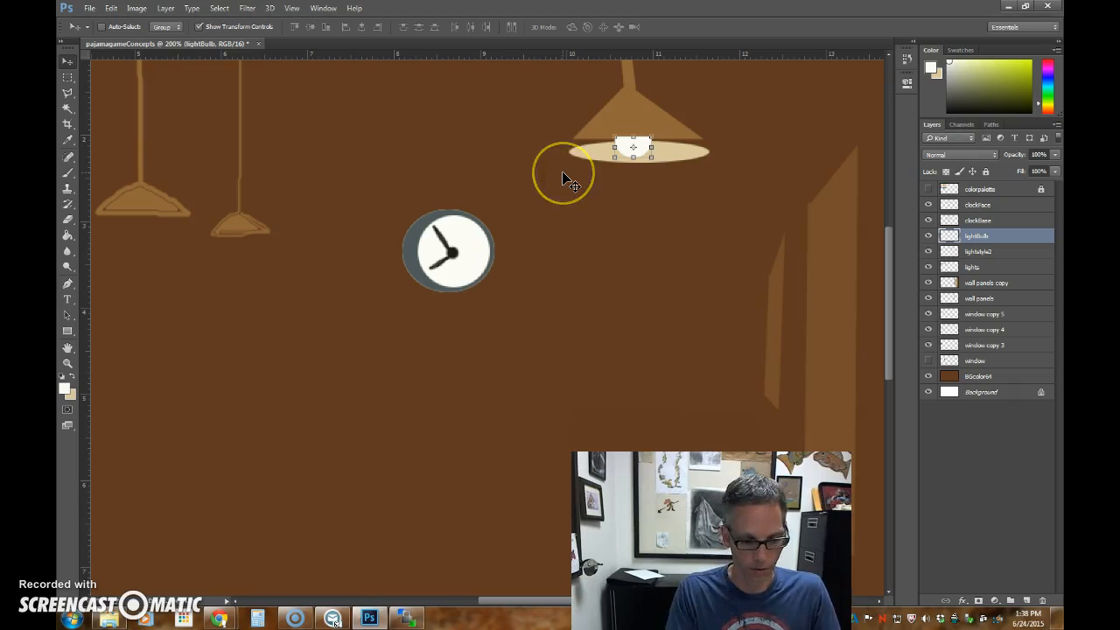
left_click_drag(569, 183, 569, 182)
key("ctrl+0")
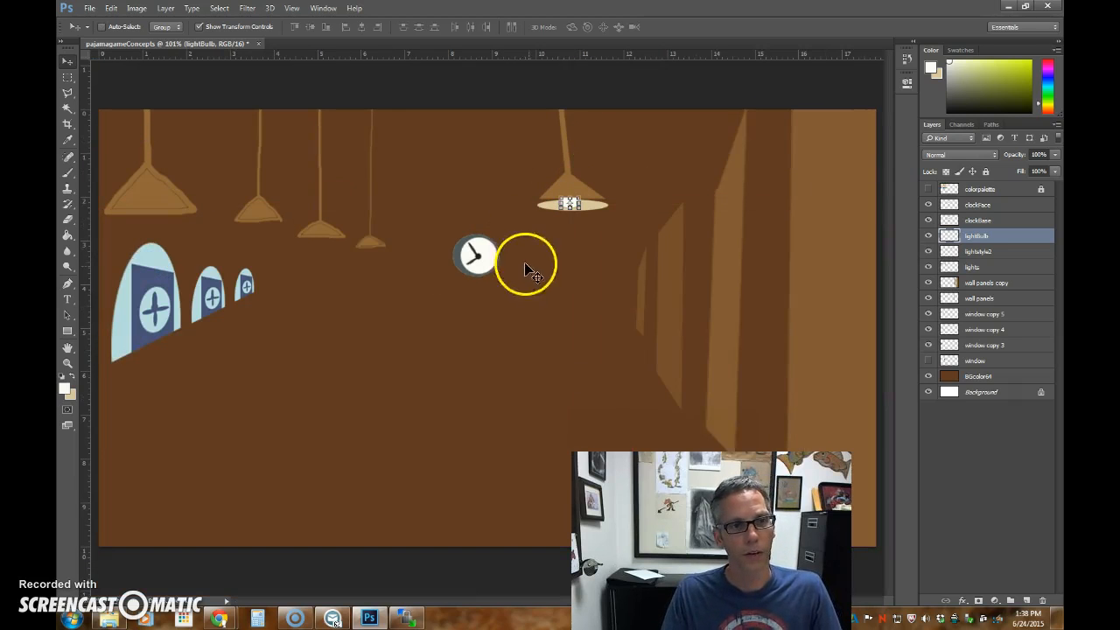
left_click(986, 361)
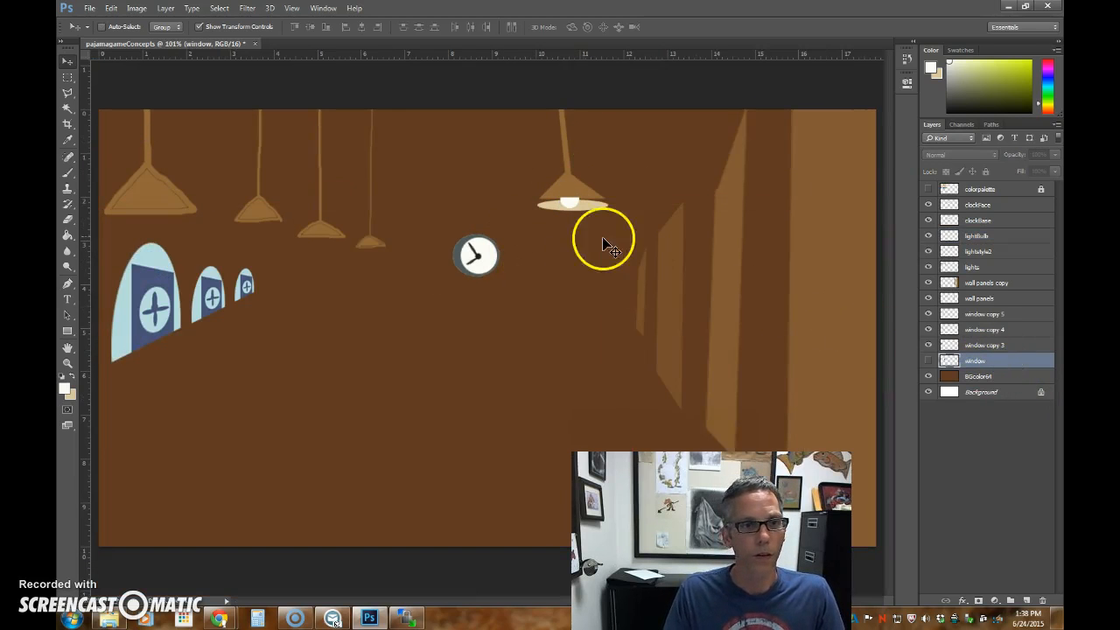